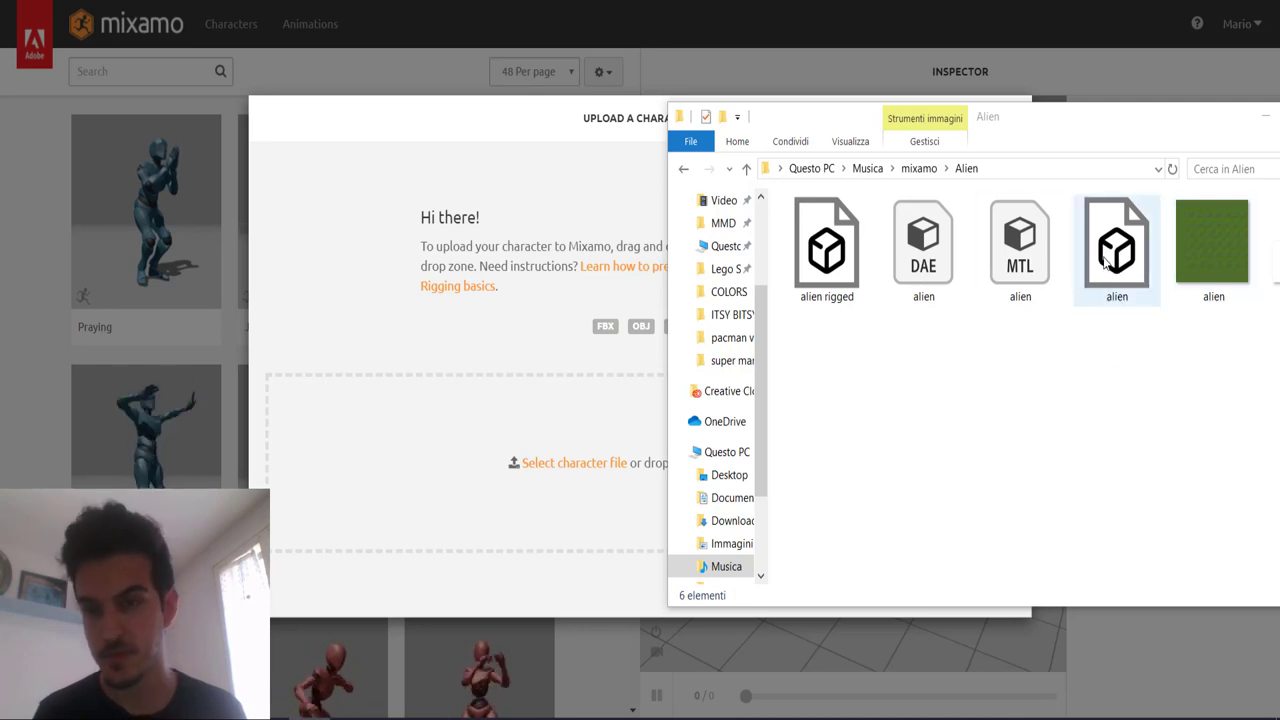
Step: Upload the alien OBJ file to Mixamo by dropping it from Explorer into the upload zone
{"action": "left_click", "coordinate": [923, 245]}
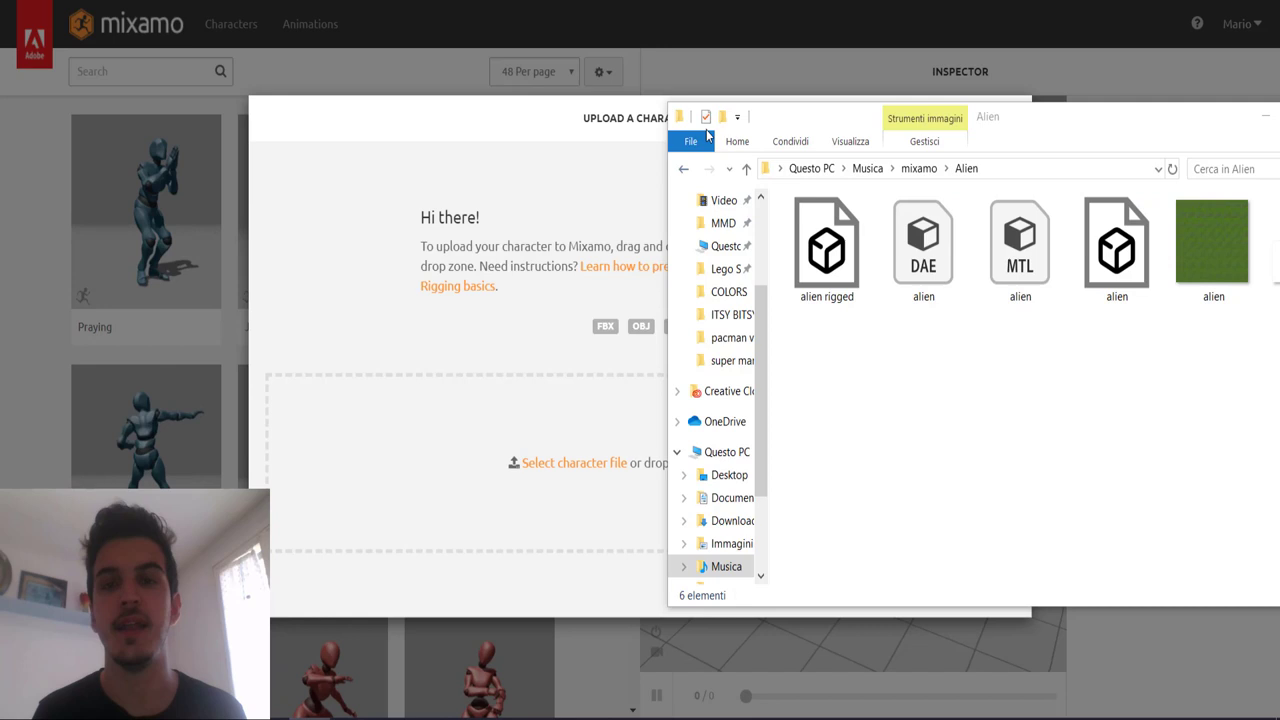
{"action": "left_click_drag", "start_coordinate": [786, 128], "coordinate": [722, 134]}
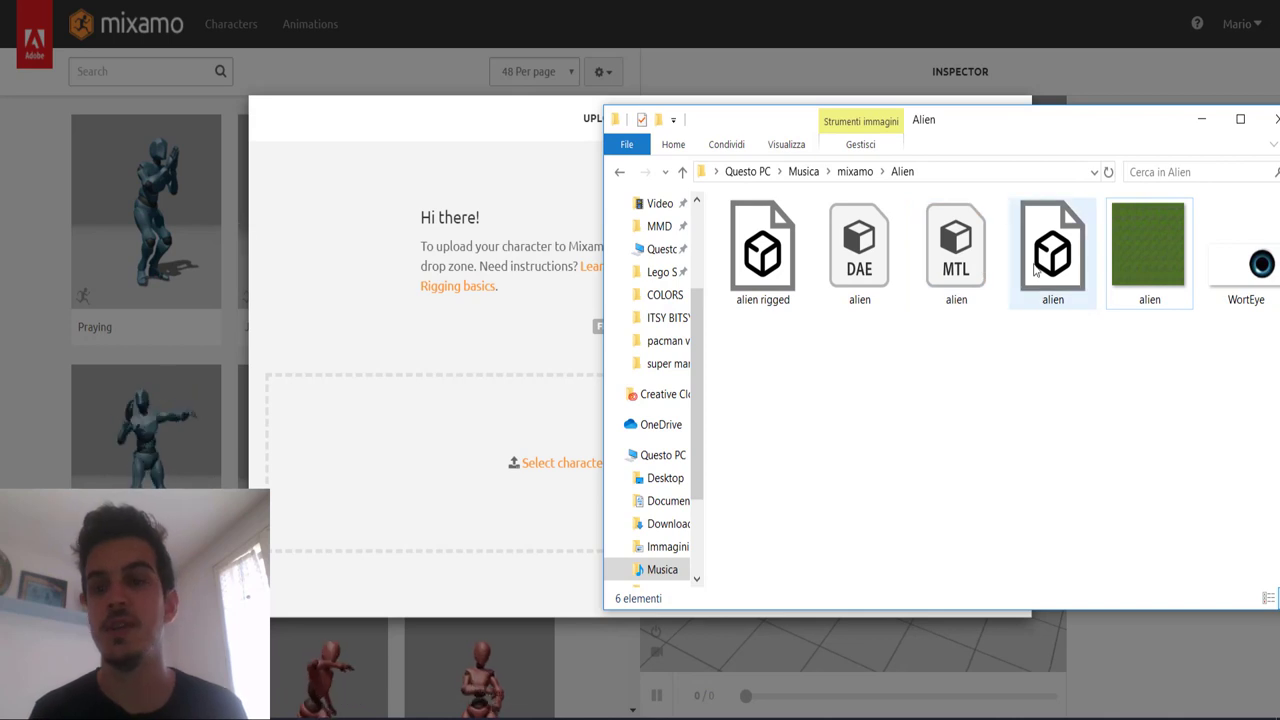
{"action": "mouse_move", "coordinate": [1116, 245]}
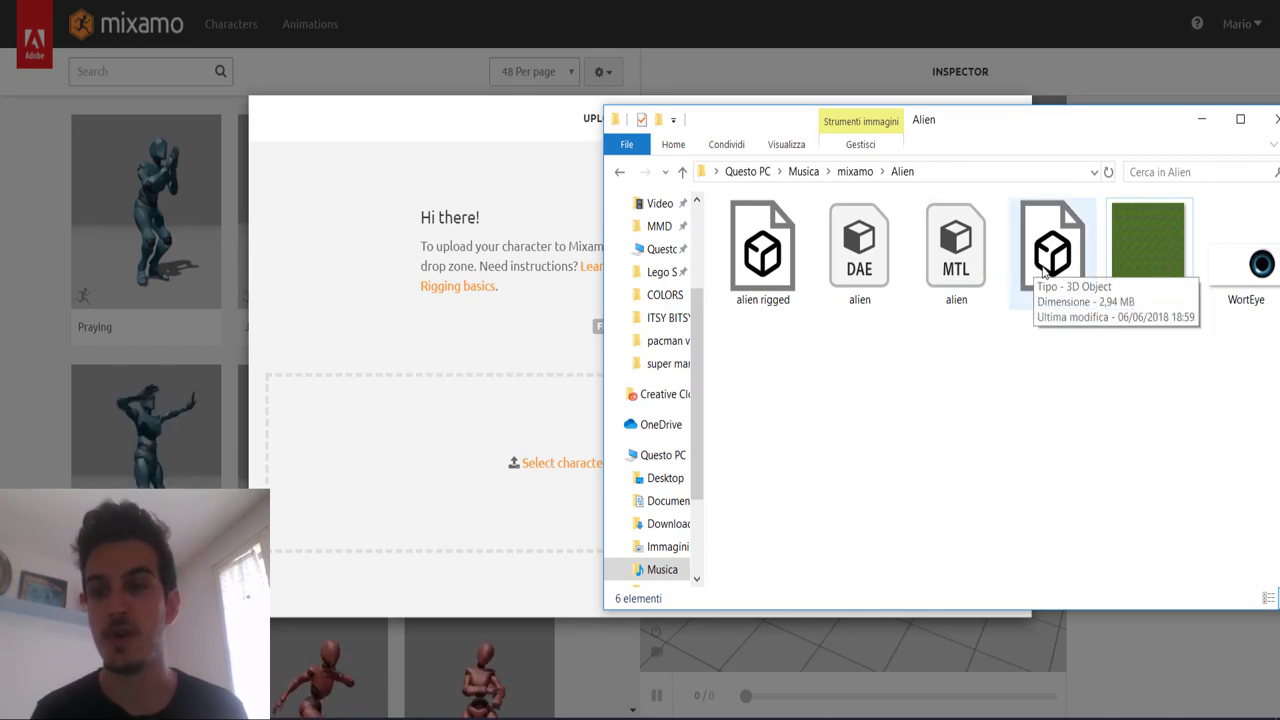
{"action": "left_click_drag", "start_coordinate": [1043, 272], "coordinate": [1017, 363]}
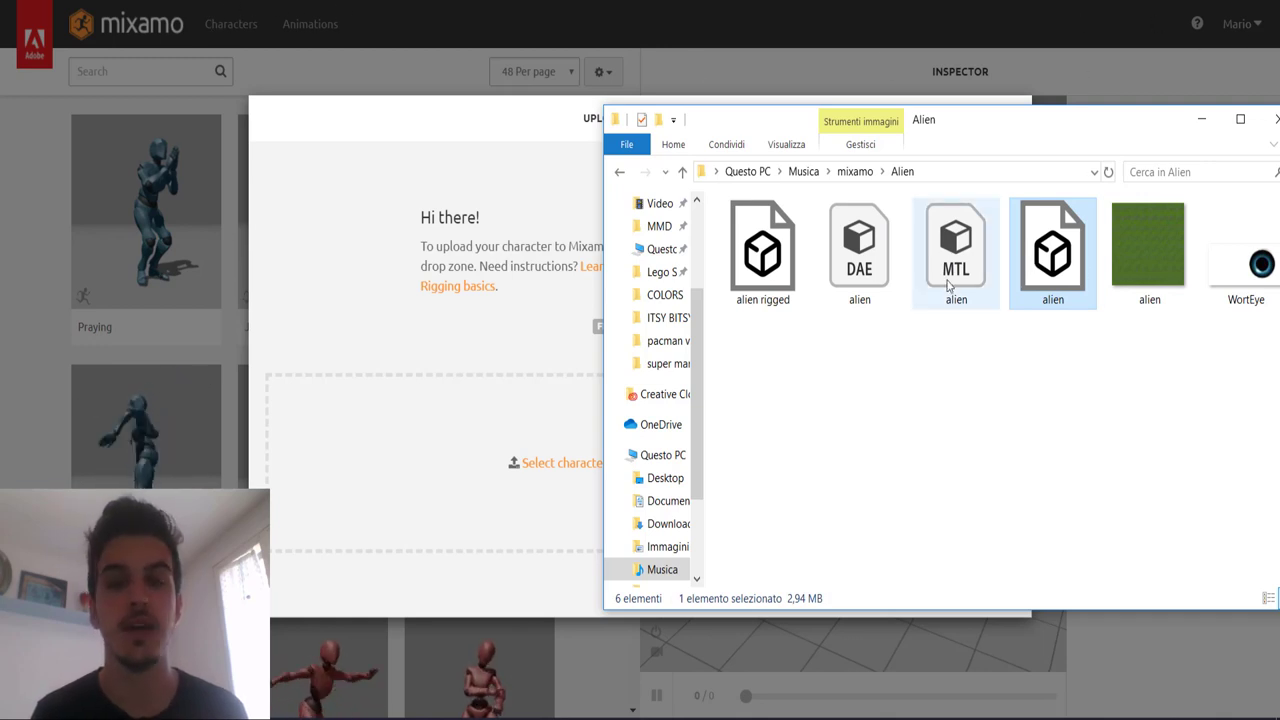
{"action": "left_click_drag", "start_coordinate": [1050, 252], "coordinate": [517, 474]}
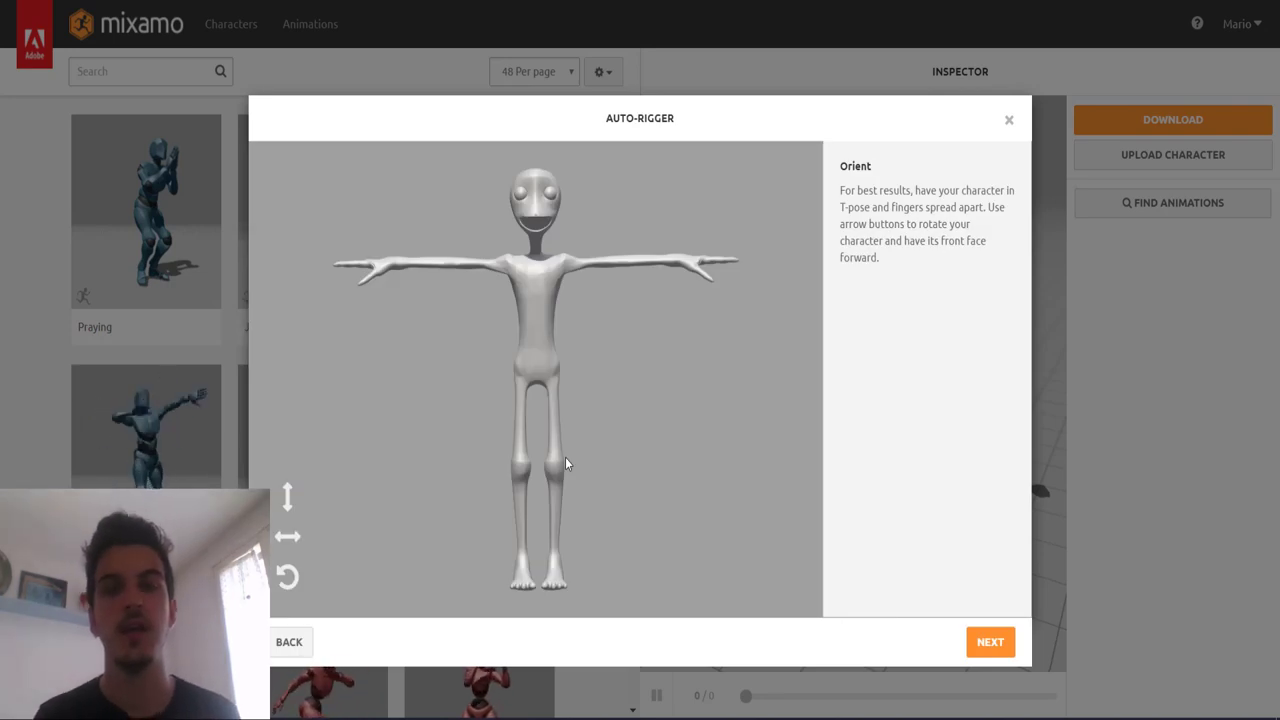
Step: Rotate the alien to face forward and continue to marker placement
{"action": "left_click", "coordinate": [289, 541]}
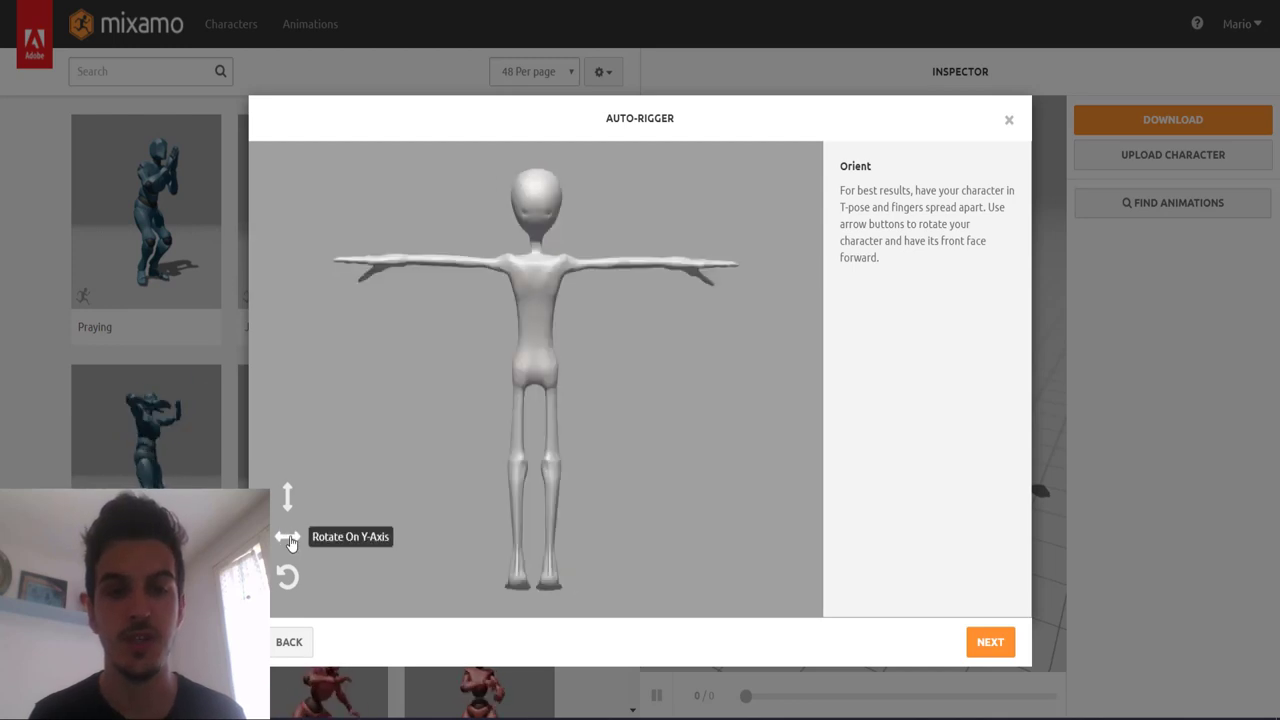
{"action": "left_click", "coordinate": [289, 541]}
{"action": "left_click", "coordinate": [289, 538]}
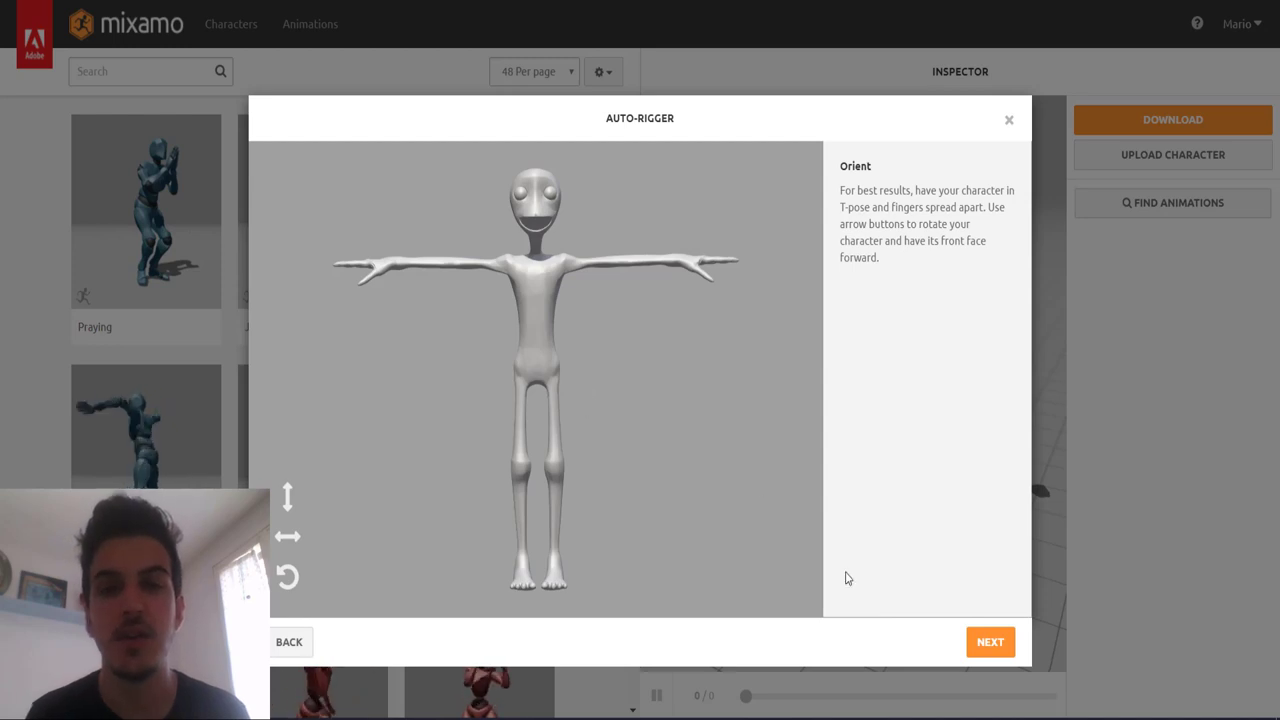
{"action": "left_click", "coordinate": [990, 645]}
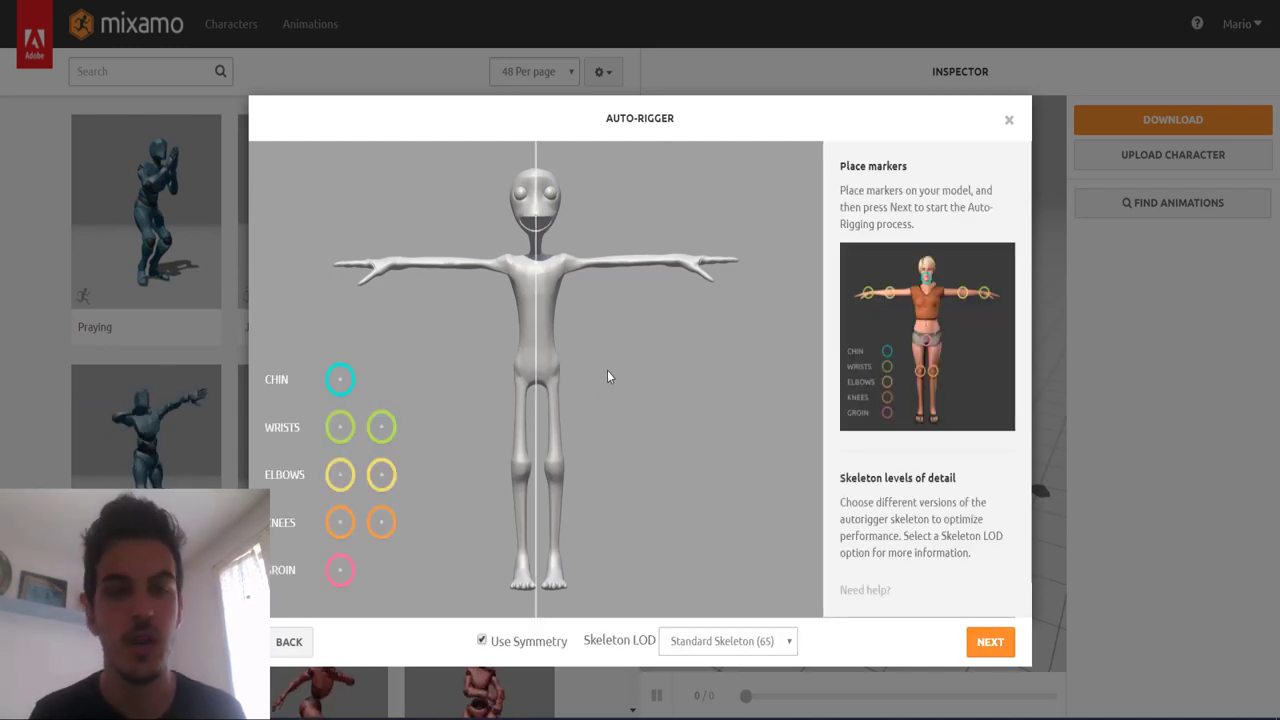
Step: Place the chin, wrist, elbow, knee and groin markers on the alien's body
{"action": "mouse_move", "coordinate": [340, 379]}
{"action": "left_mouse_down"}
{"action": "mouse_move", "coordinate": [505, 283]}
{"action": "mouse_move", "coordinate": [537, 238]}
{"action": "left_mouse_up"}
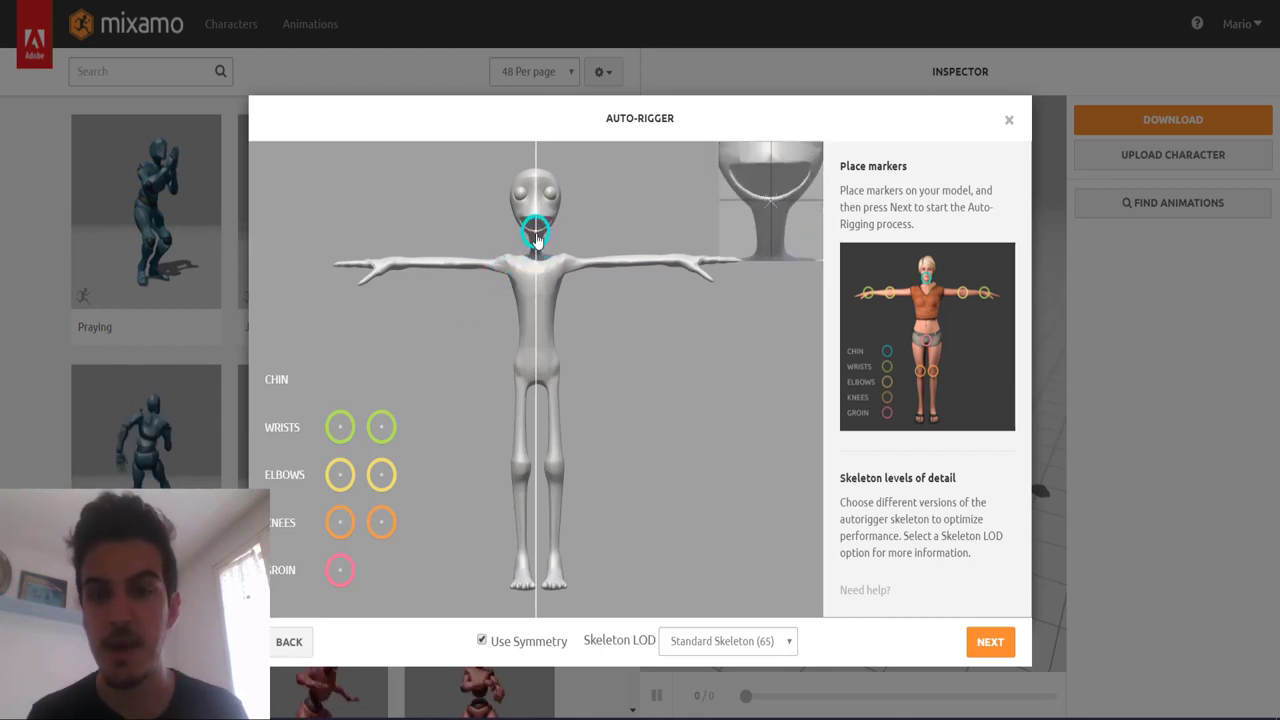
{"action": "left_click_drag", "start_coordinate": [537, 239], "coordinate": [537, 238]}
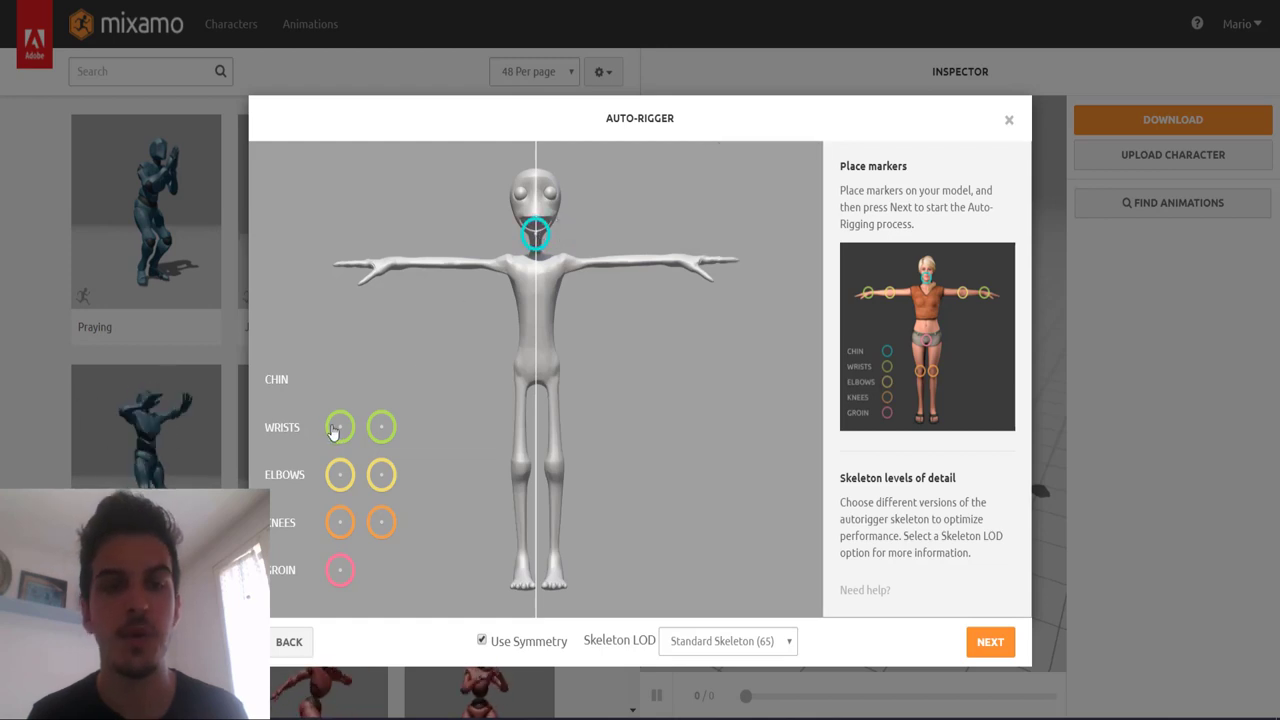
{"action": "left_click_drag", "start_coordinate": [340, 427], "coordinate": [393, 274]}
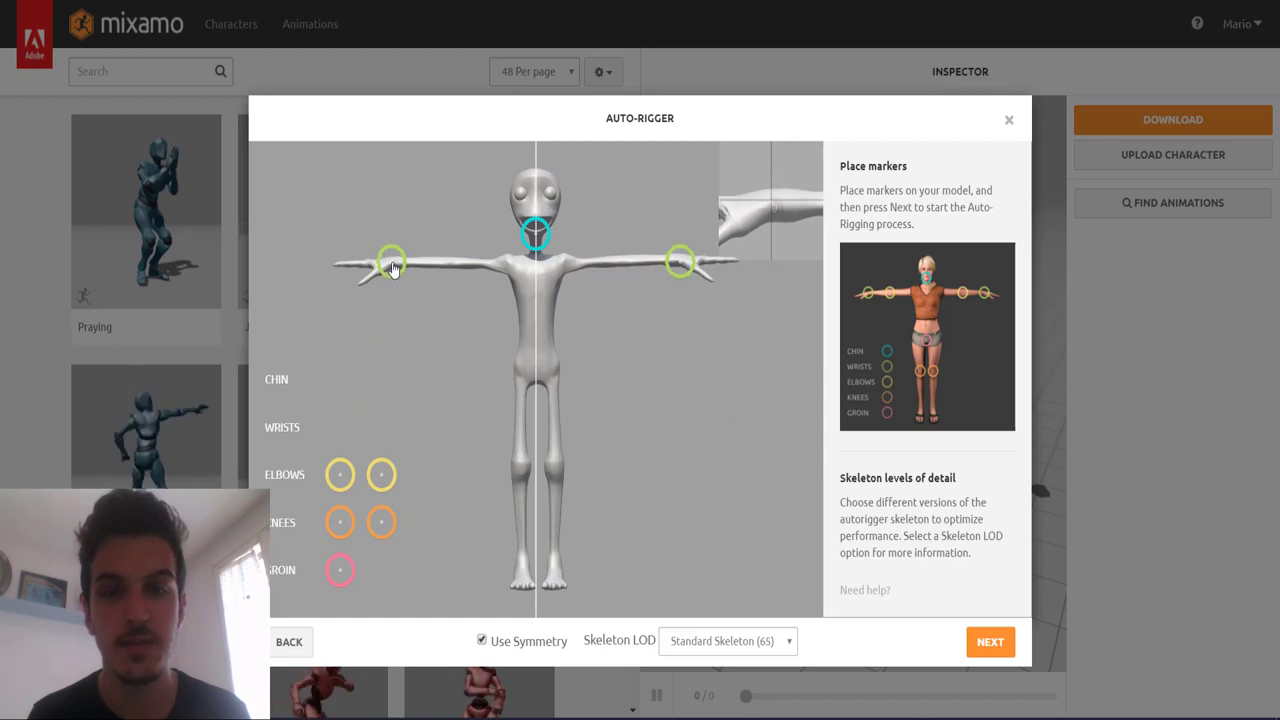
{"action": "left_click_drag", "start_coordinate": [393, 272], "coordinate": [392, 268]}
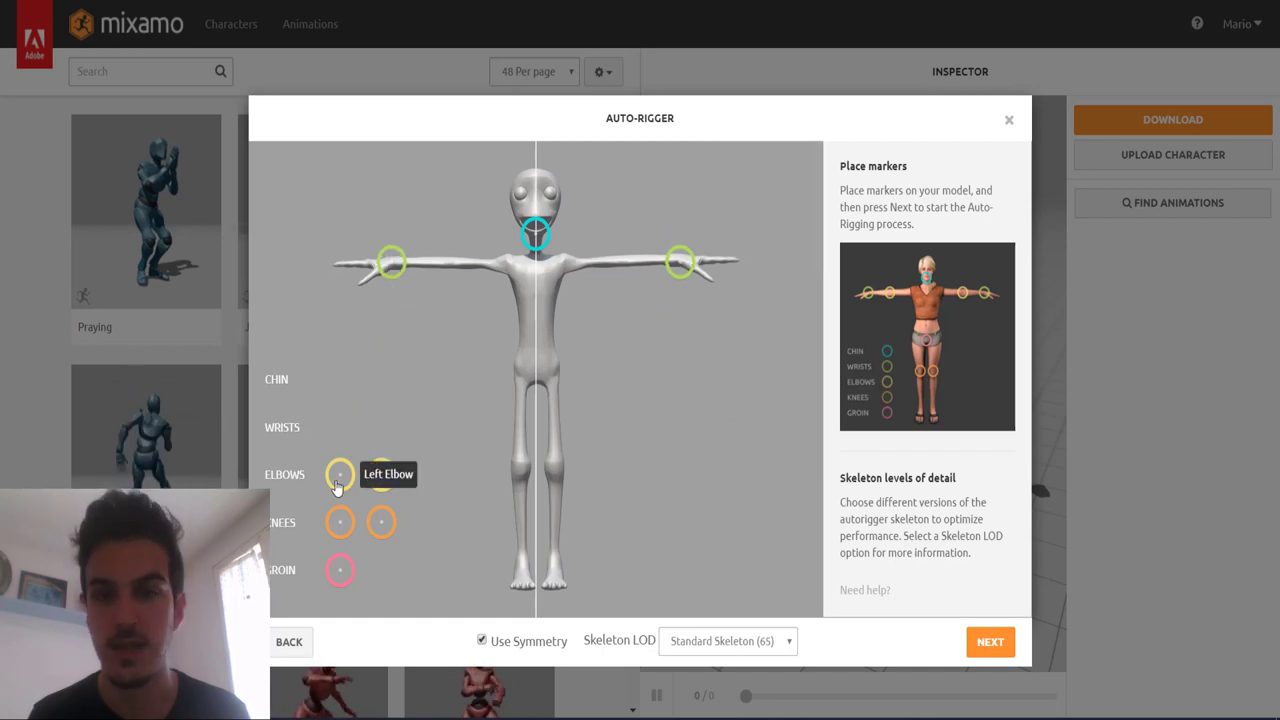
{"action": "left_click_drag", "start_coordinate": [340, 476], "coordinate": [445, 273]}
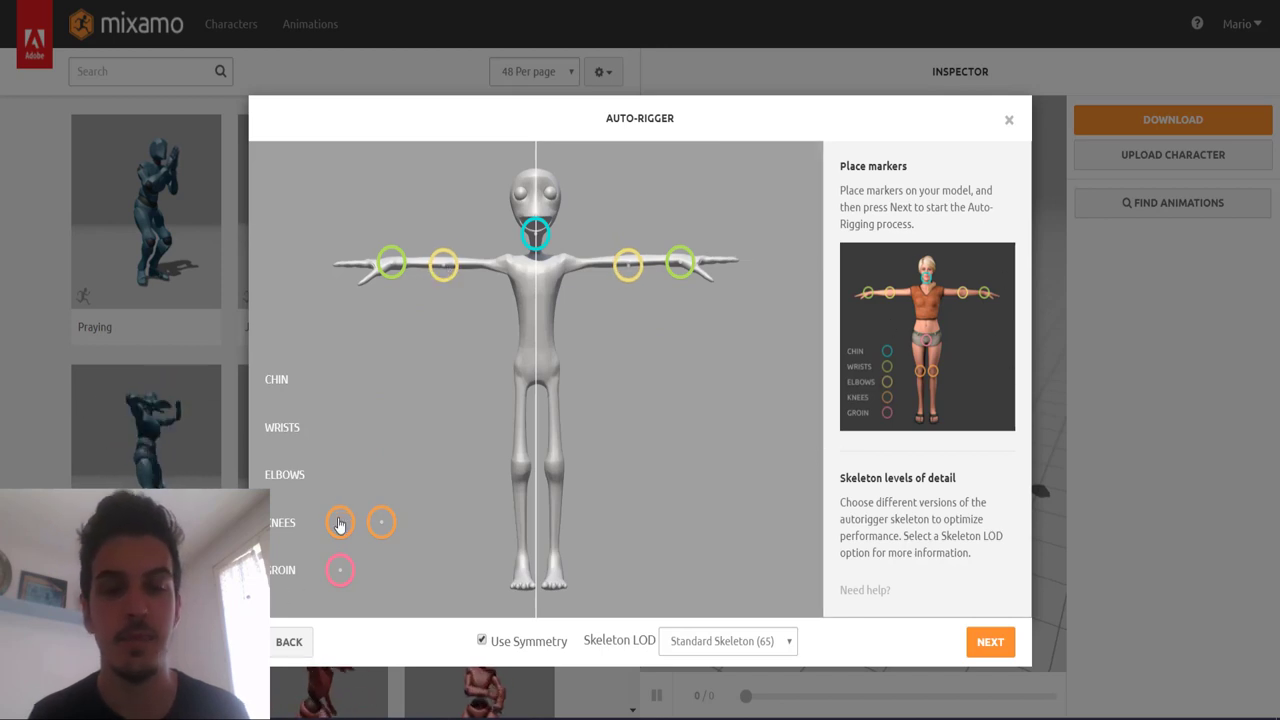
{"action": "left_click_drag", "start_coordinate": [339, 523], "coordinate": [521, 473]}
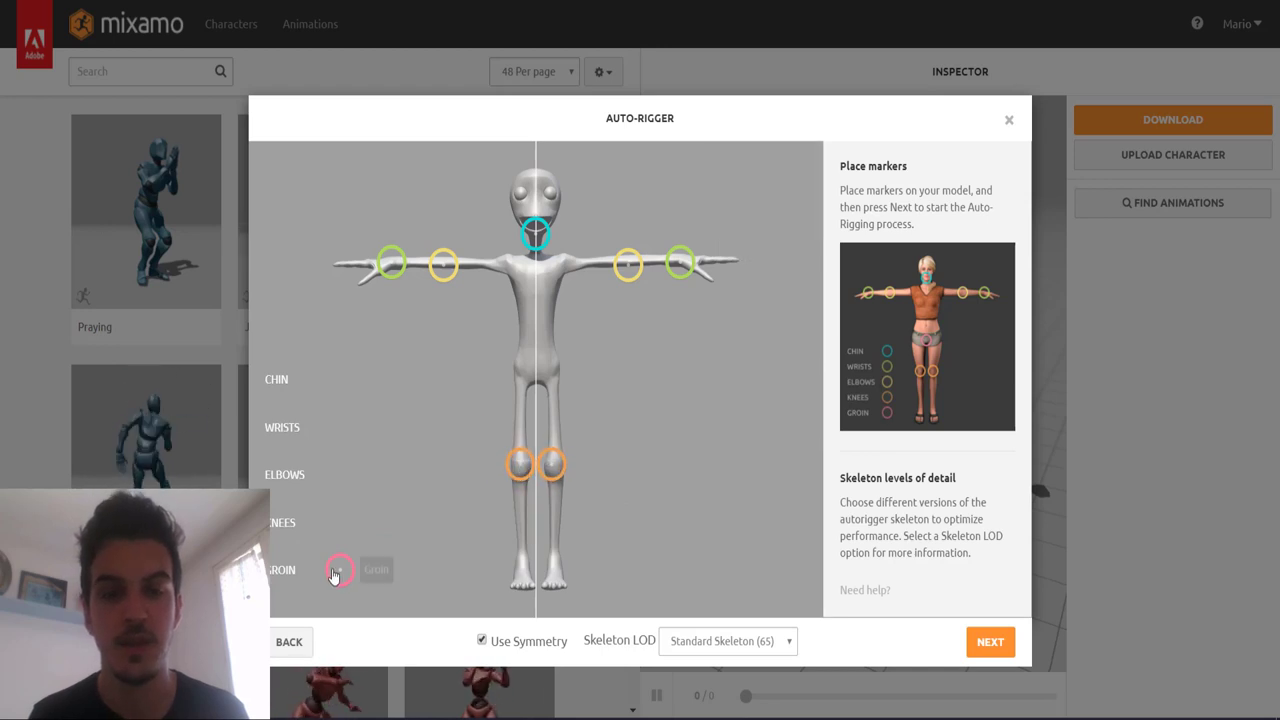
{"action": "left_click_drag", "start_coordinate": [340, 570], "coordinate": [458, 452]}
{"action": "left_click_drag", "start_coordinate": [513, 394], "coordinate": [539, 382]}
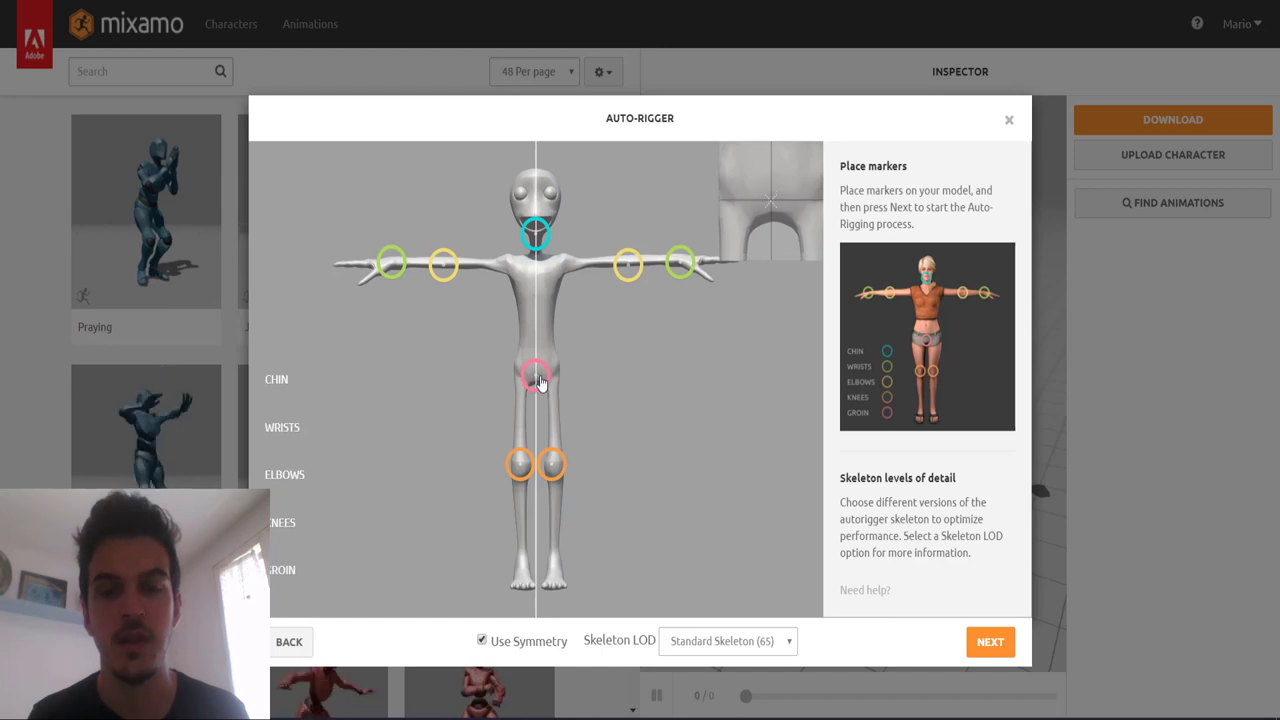
{"action": "left_click_drag", "start_coordinate": [539, 382], "coordinate": [539, 382]}
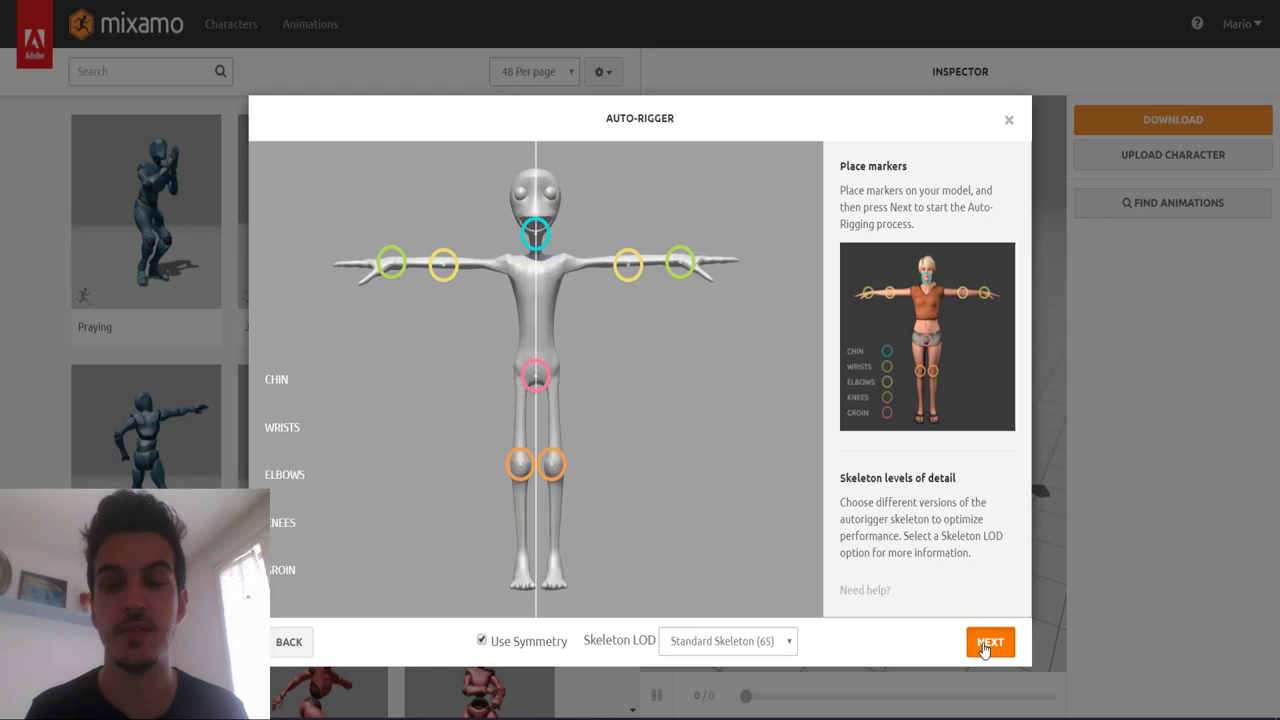
Step: Run Mixamo auto-rigging on the alien and accept the rigged result
{"action": "left_click", "coordinate": [985, 646]}
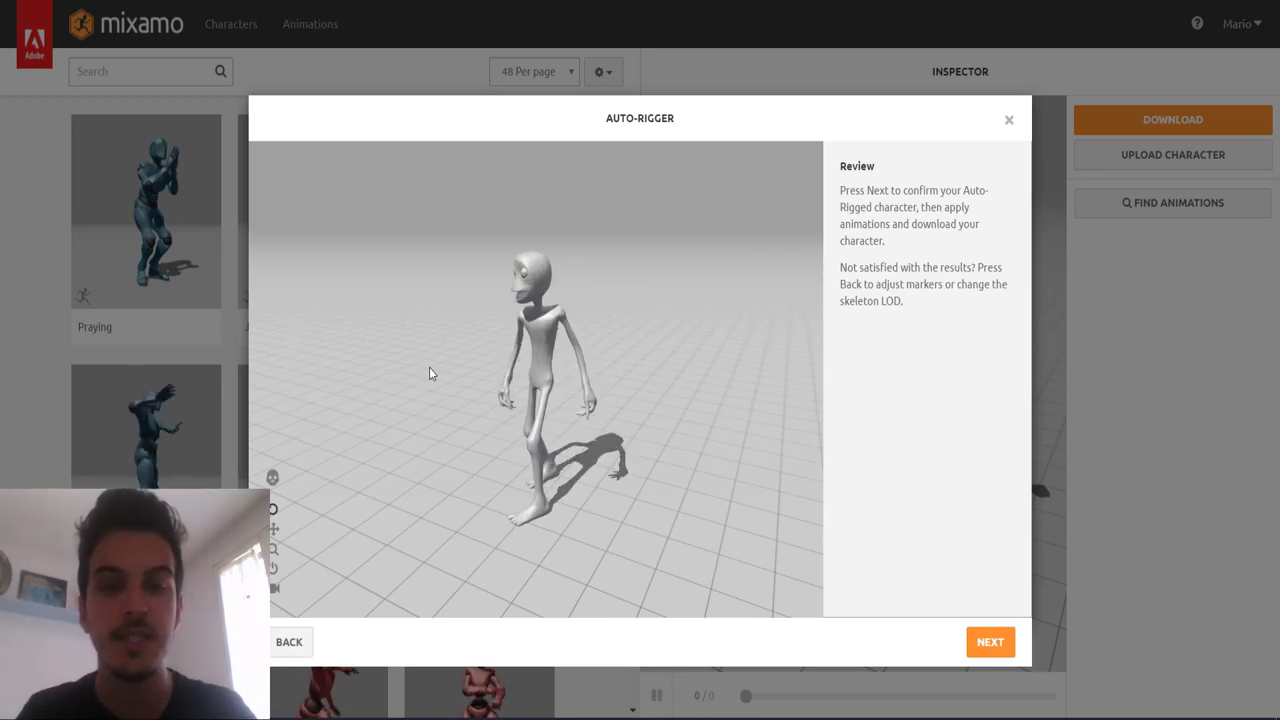
{"action": "left_click", "coordinate": [985, 645]}
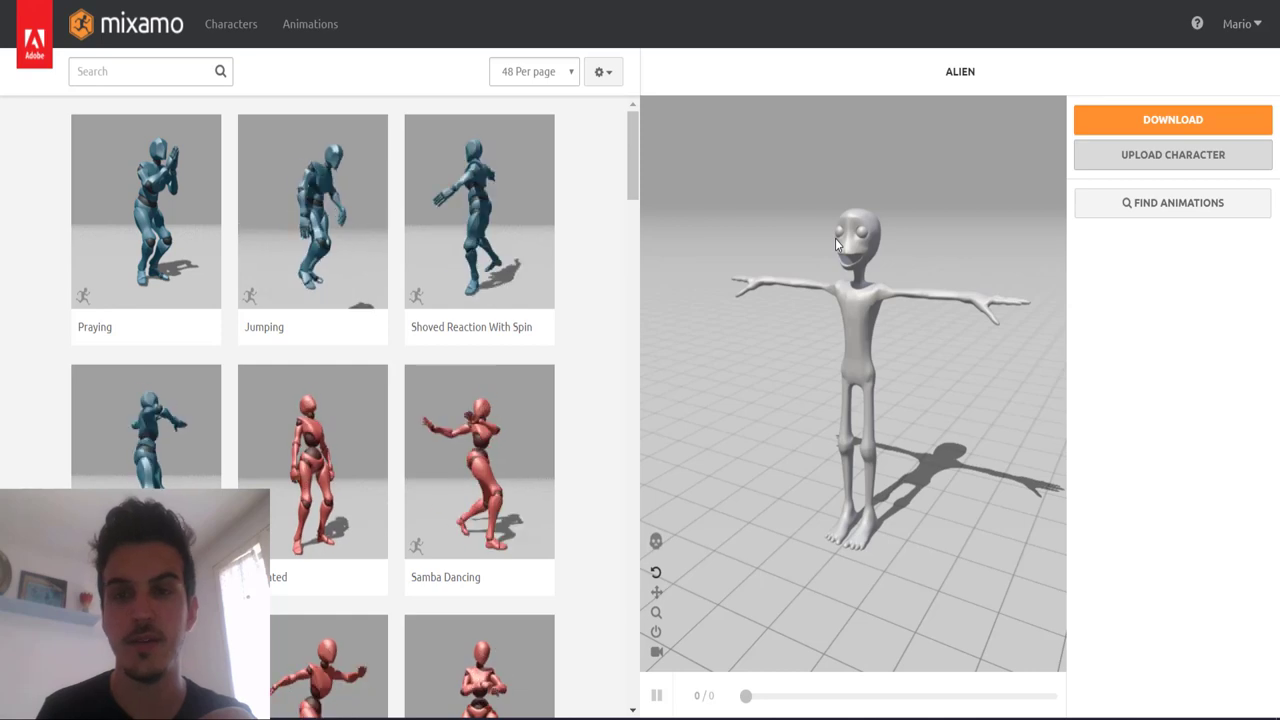
Step: Download the rigged alien with Format FBX and Pose T-pose
{"action": "left_click", "coordinate": [1148, 122]}
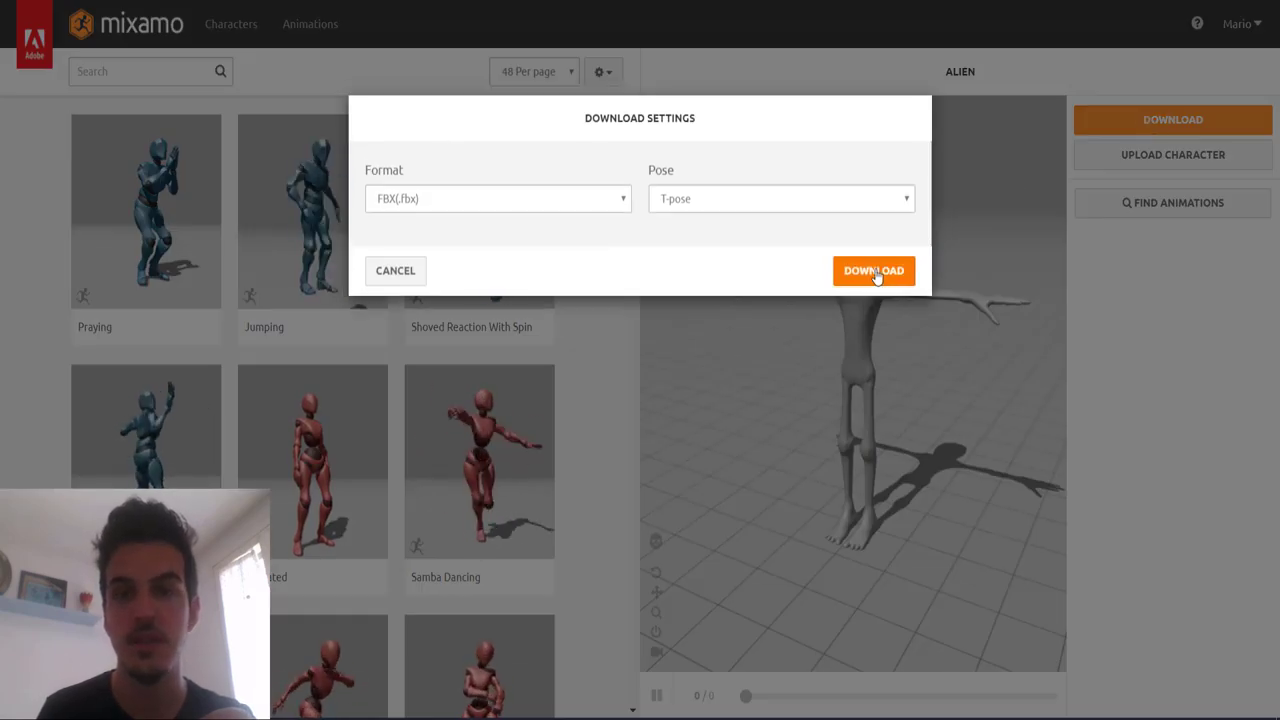
{"action": "left_click", "coordinate": [873, 271]}
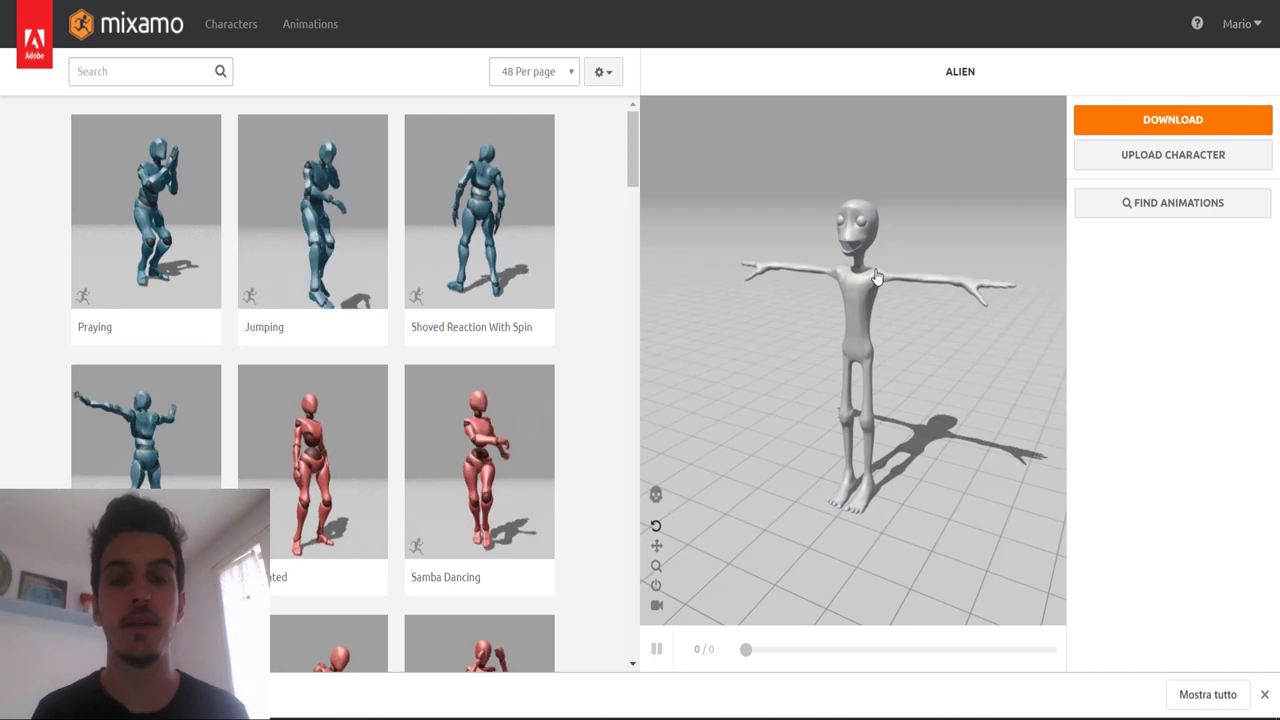
Step: Preview Praying and Samba Dancing on the alien, scroll the list, and pause playback
{"action": "left_click", "coordinate": [200, 208]}
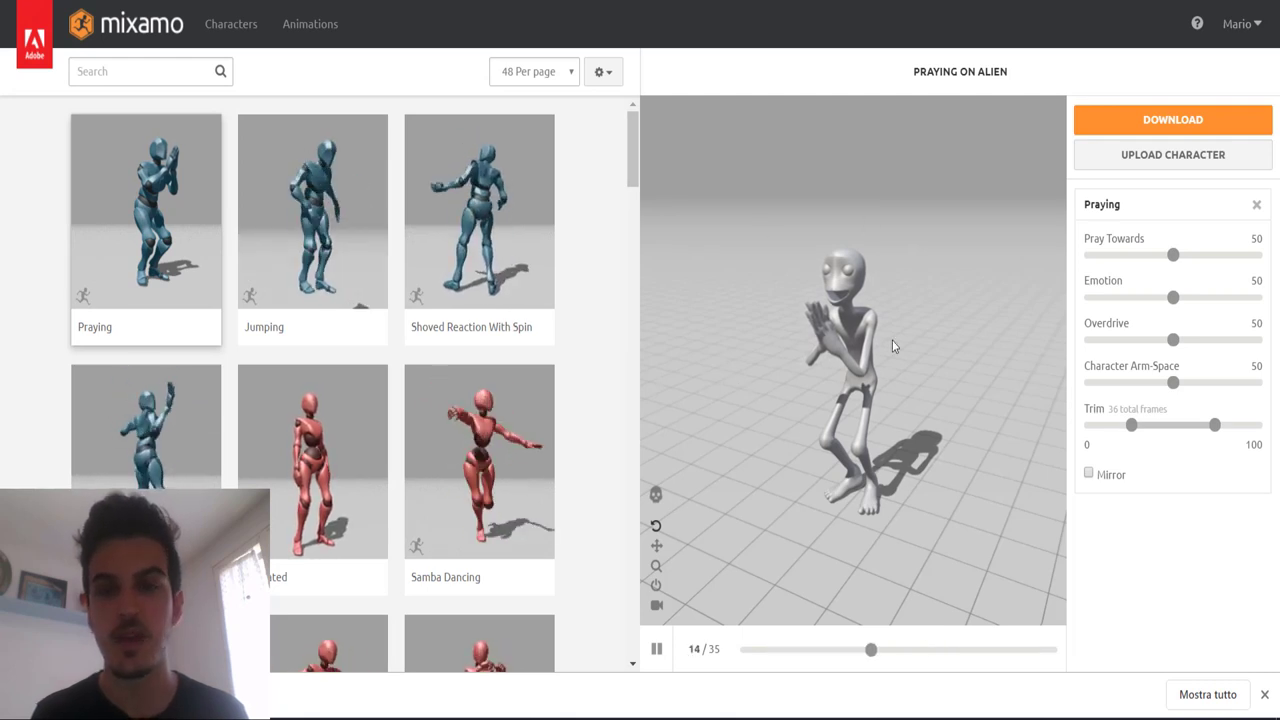
{"action": "left_click", "coordinate": [470, 490]}
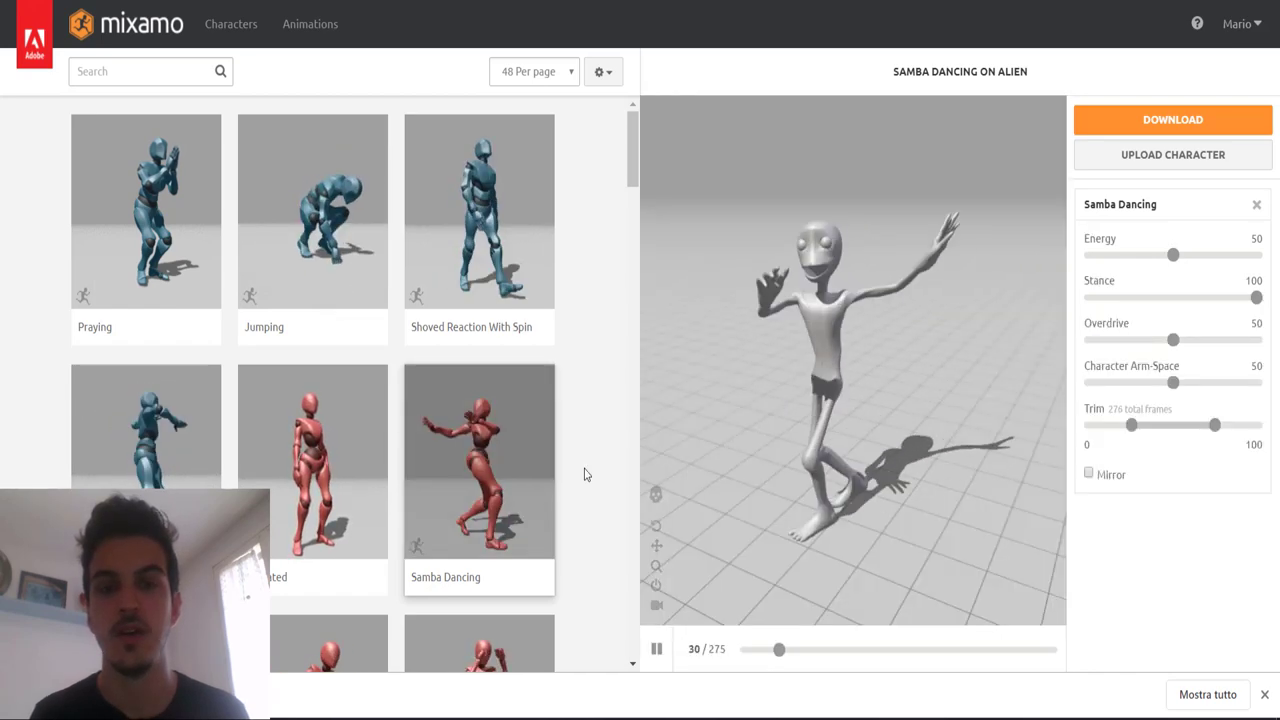
{"action": "scroll", "coordinate": [449, 414], "scroll_direction": "down", "scroll_amount": 4}
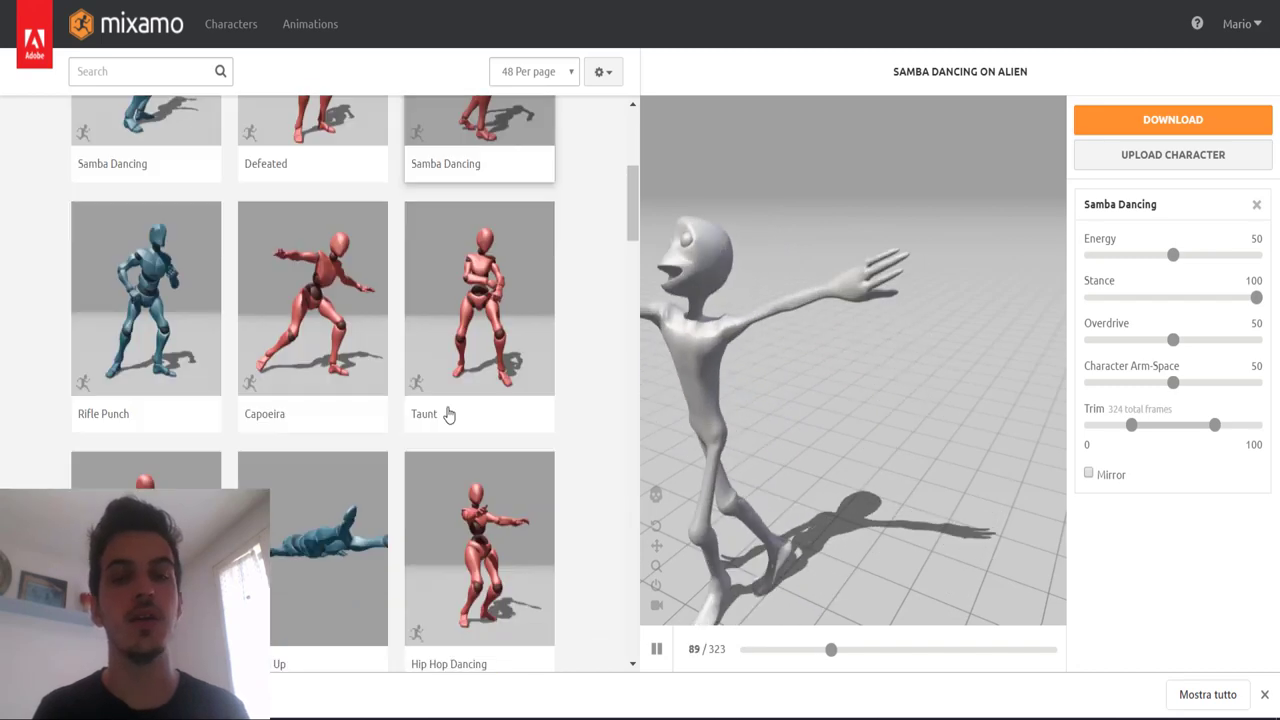
{"action": "scroll", "coordinate": [449, 414], "scroll_direction": "down", "scroll_amount": 2}
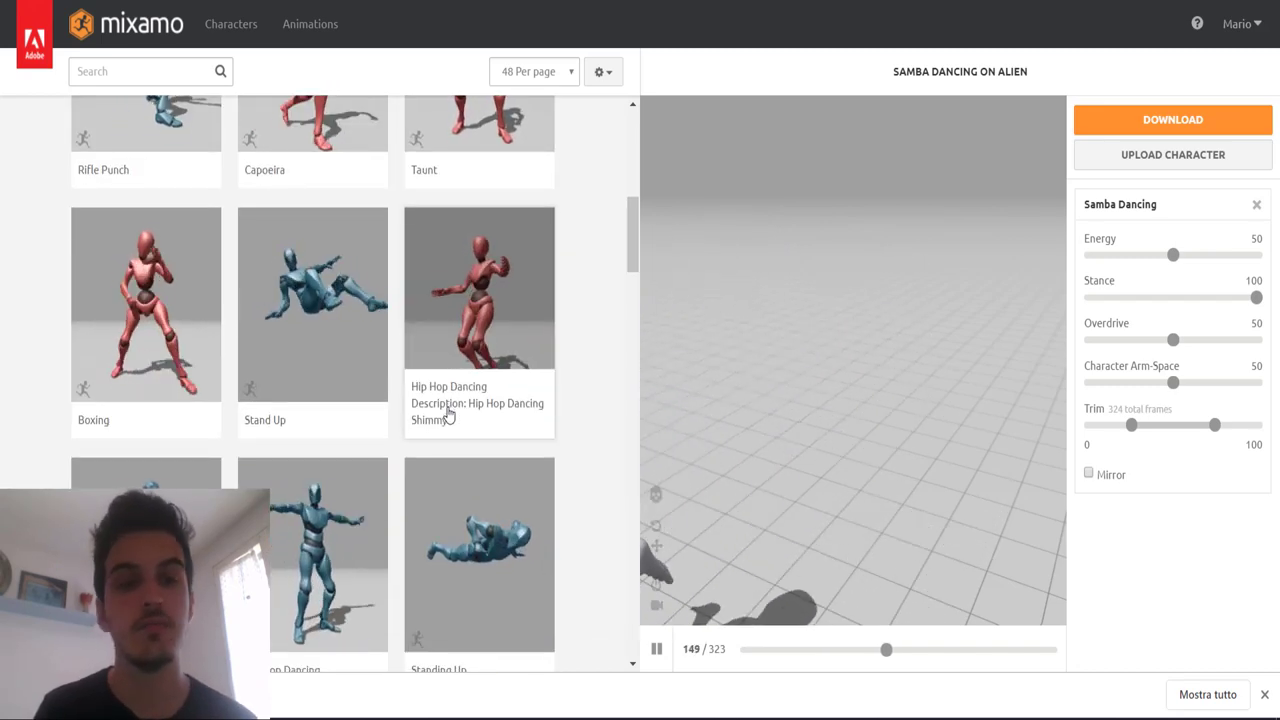
{"action": "scroll", "coordinate": [448, 415], "scroll_direction": "down", "scroll_amount": 4}
{"action": "scroll", "coordinate": [448, 415], "scroll_direction": "down", "scroll_amount": 1}
{"action": "scroll", "coordinate": [448, 415], "scroll_direction": "down", "scroll_amount": 2}
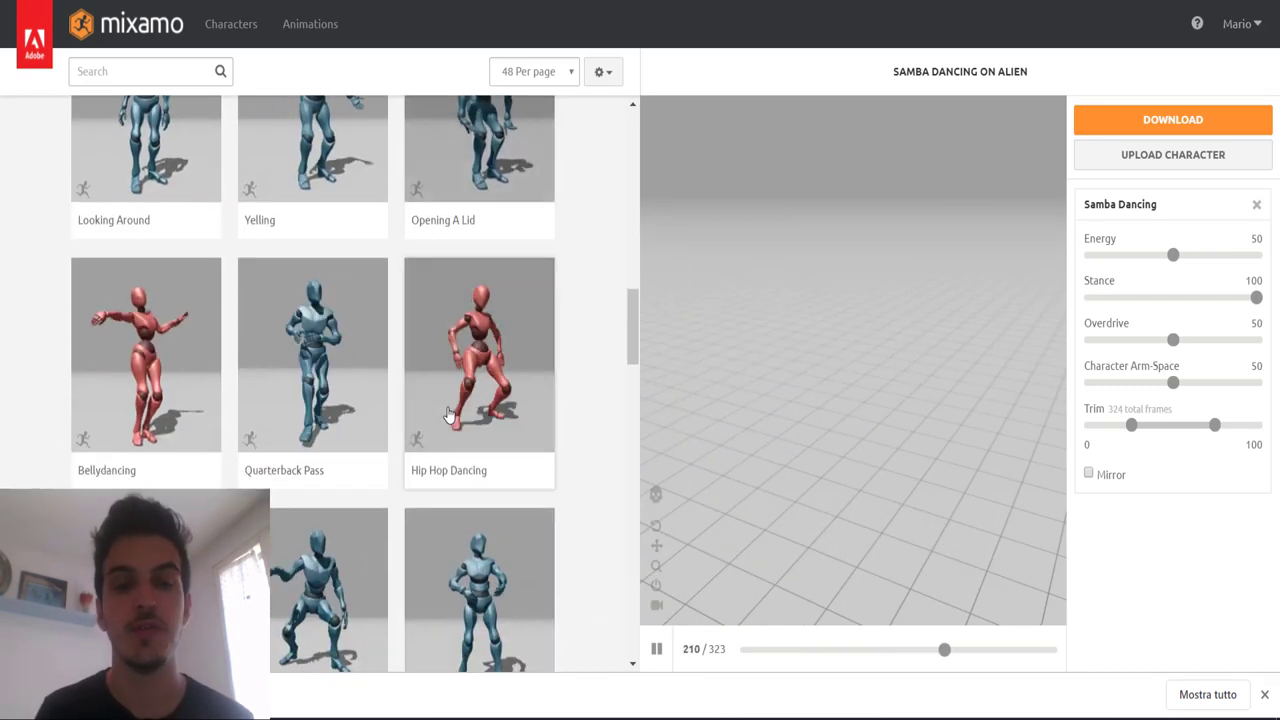
{"action": "left_click", "coordinate": [658, 652]}
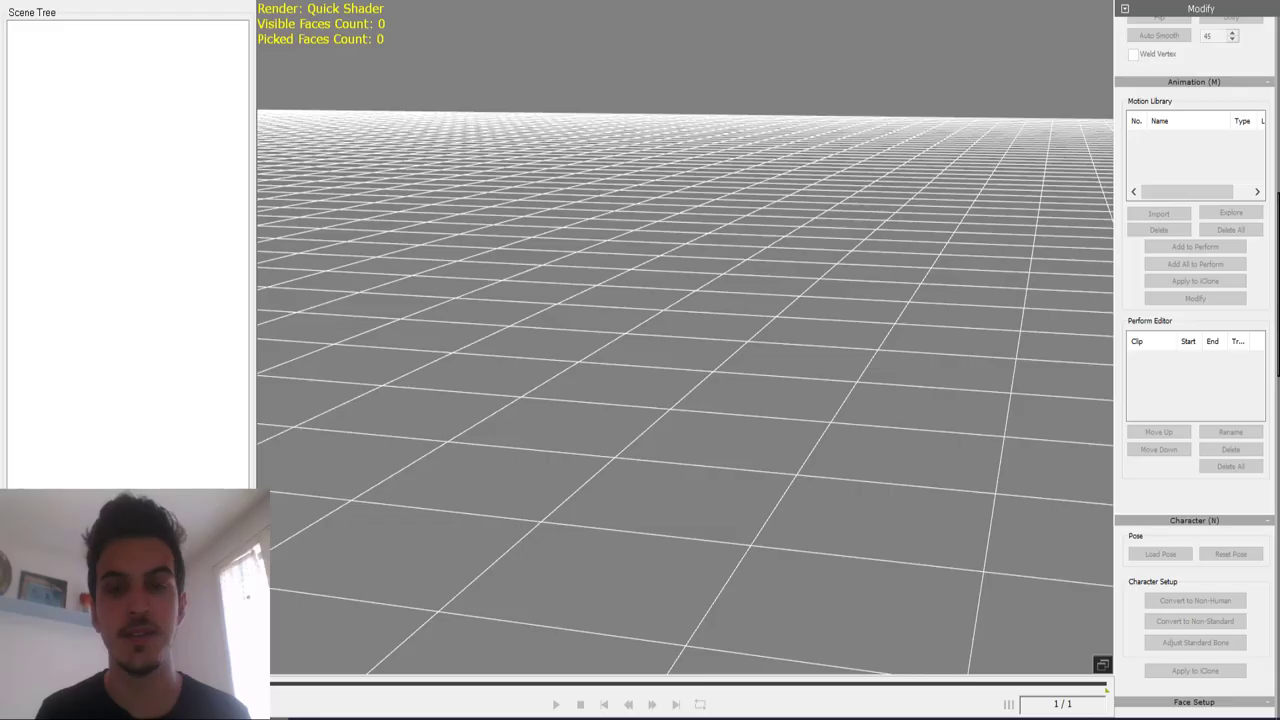
Step: Import the rigged alien FBX, confirming import settings and dismissing the model-too-small notice
{"action": "left_click_drag", "start_coordinate": [658, 318], "coordinate": [661, 340]}
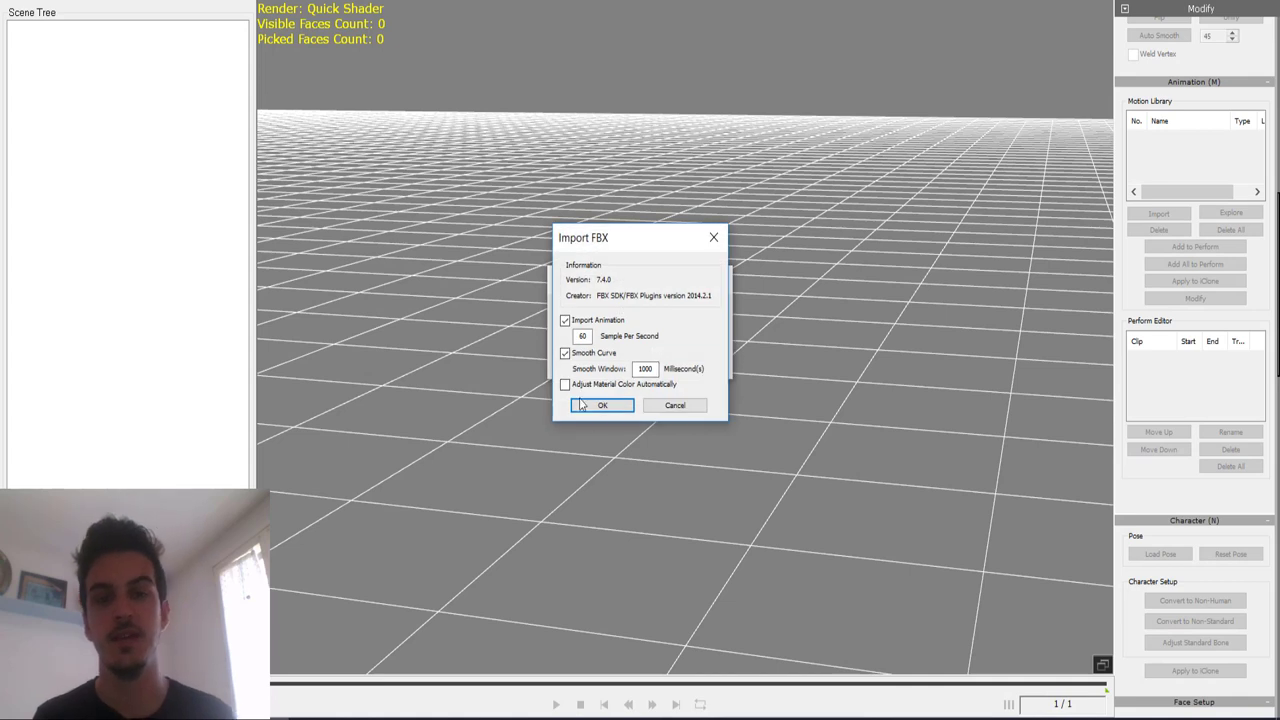
{"action": "left_click", "coordinate": [610, 405]}
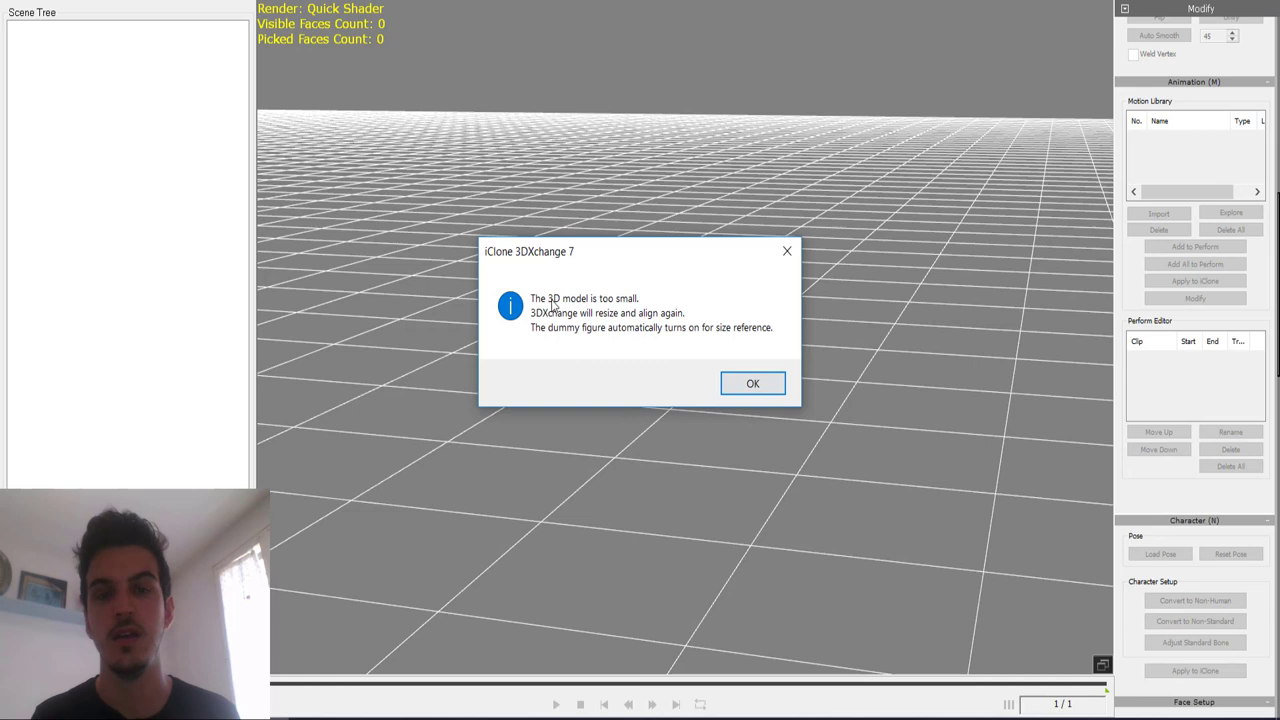
{"action": "left_click", "coordinate": [738, 388]}
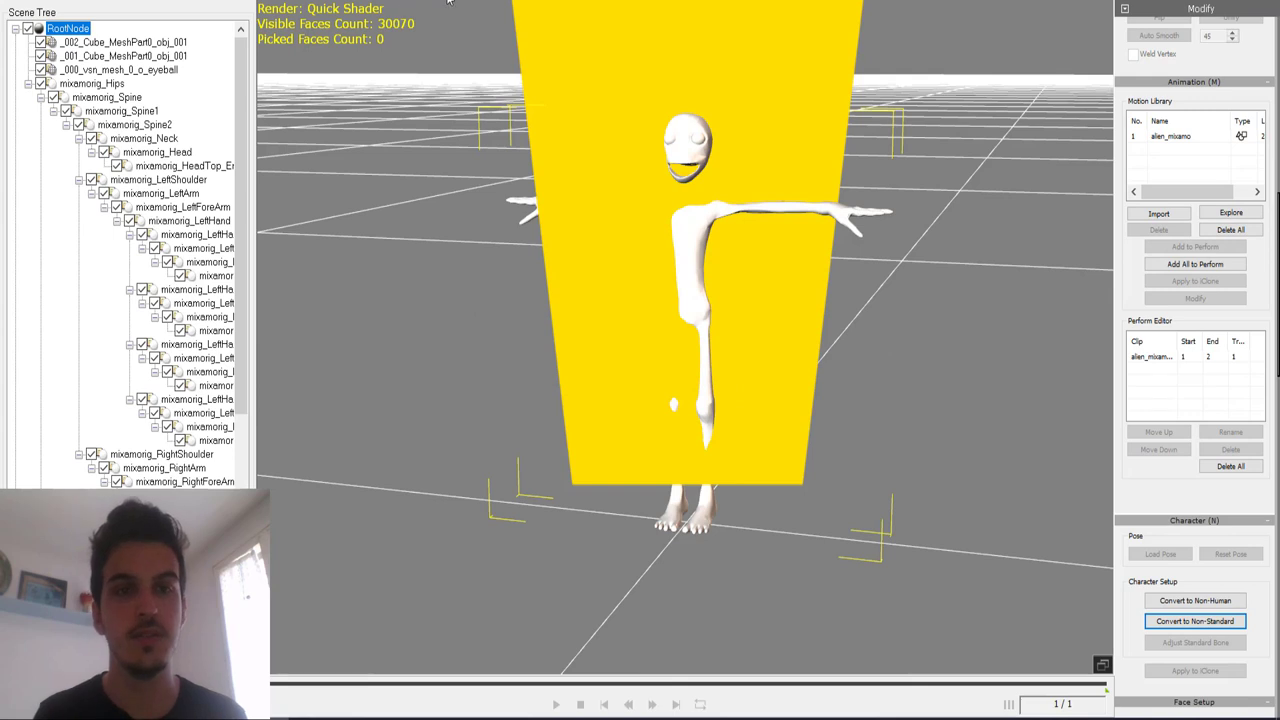
Step: Apply the green alien texture to the body and the WortEye texture to the eyes
{"action": "scroll", "coordinate": [648, 224], "scroll_direction": "up", "scroll_amount": 2}
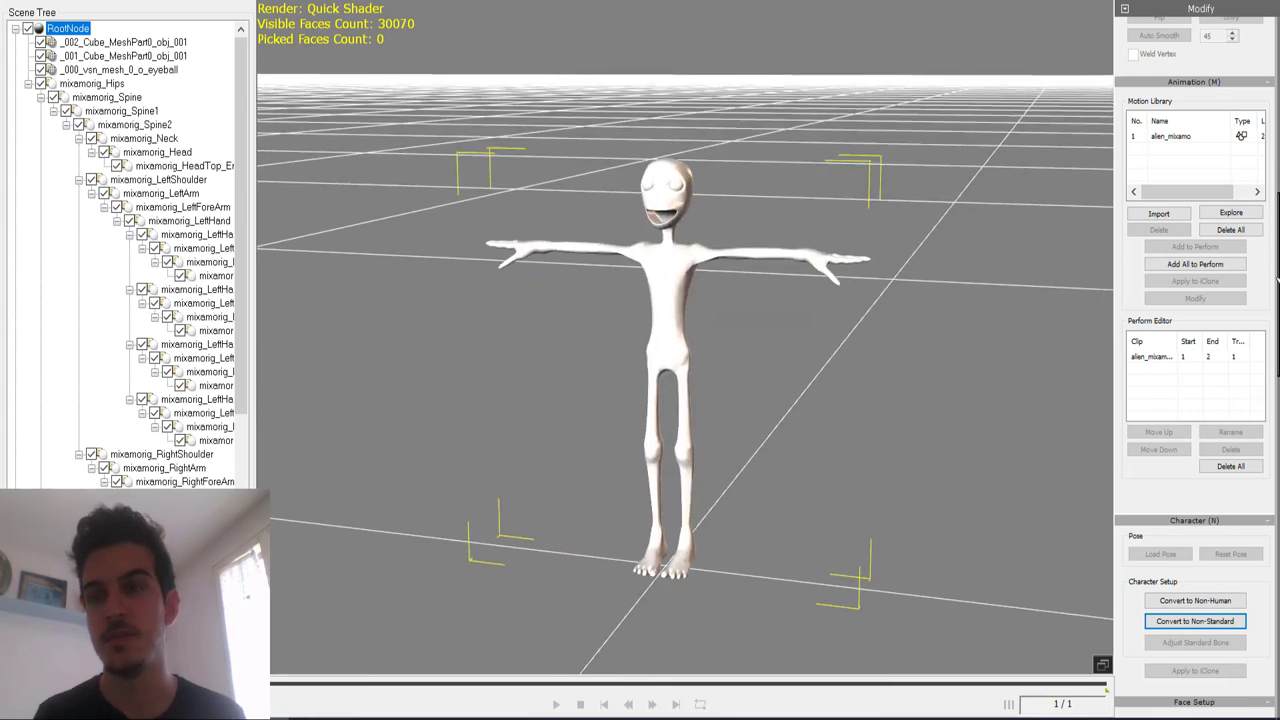
{"action": "left_click_drag", "start_coordinate": [1277, 283], "coordinate": [1276, 117]}
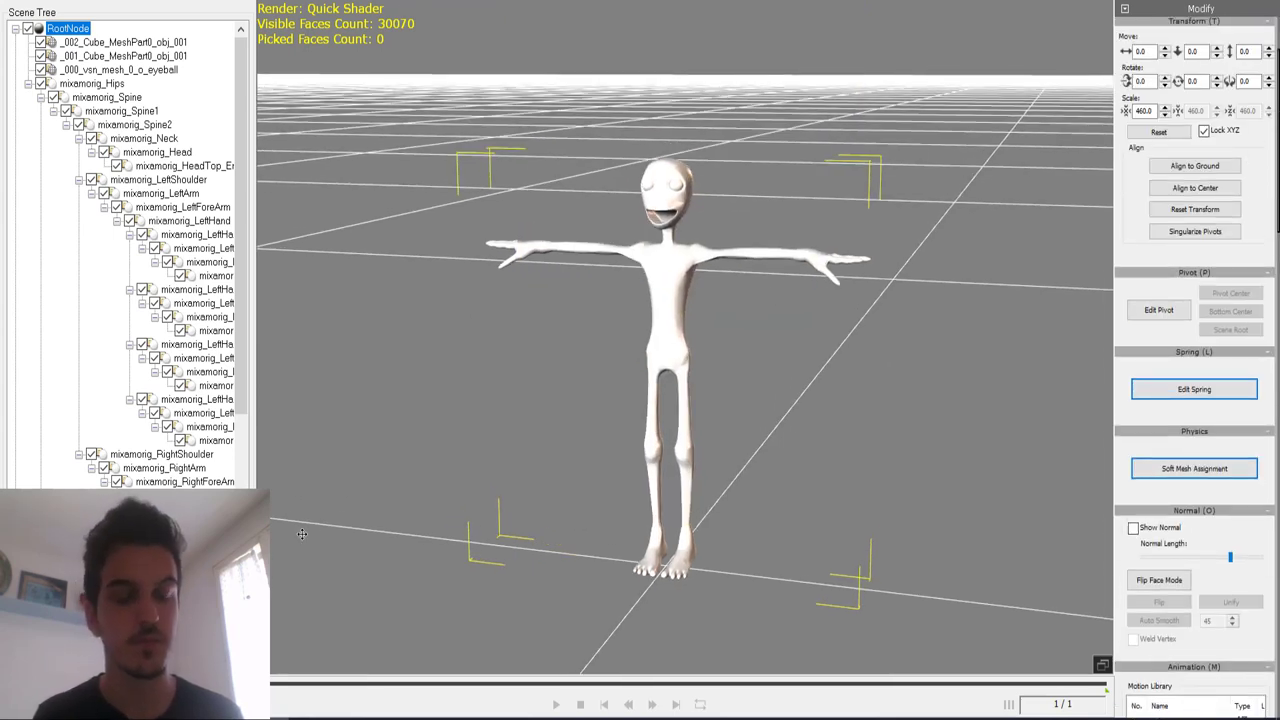
{"action": "key", "text": "alt+Tab"}
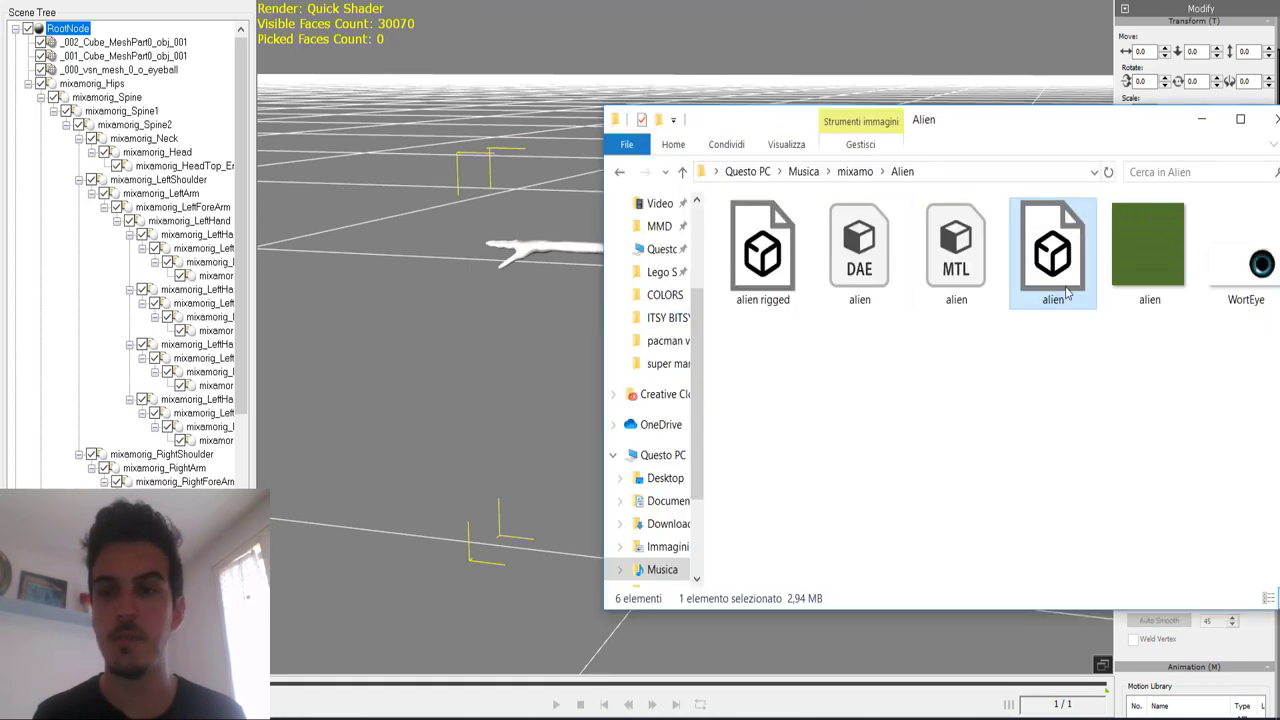
{"action": "left_click_drag", "start_coordinate": [1078, 119], "coordinate": [966, 336]}
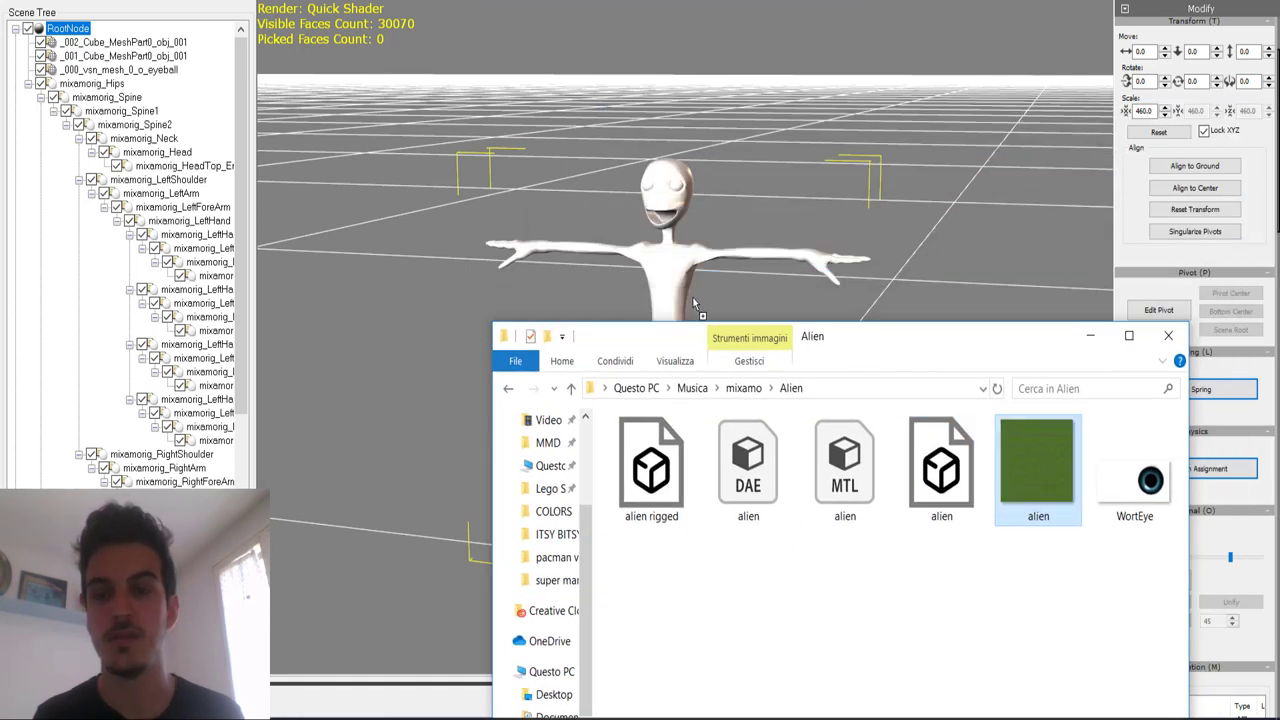
{"action": "left_click_drag", "start_coordinate": [1037, 465], "coordinate": [659, 271]}
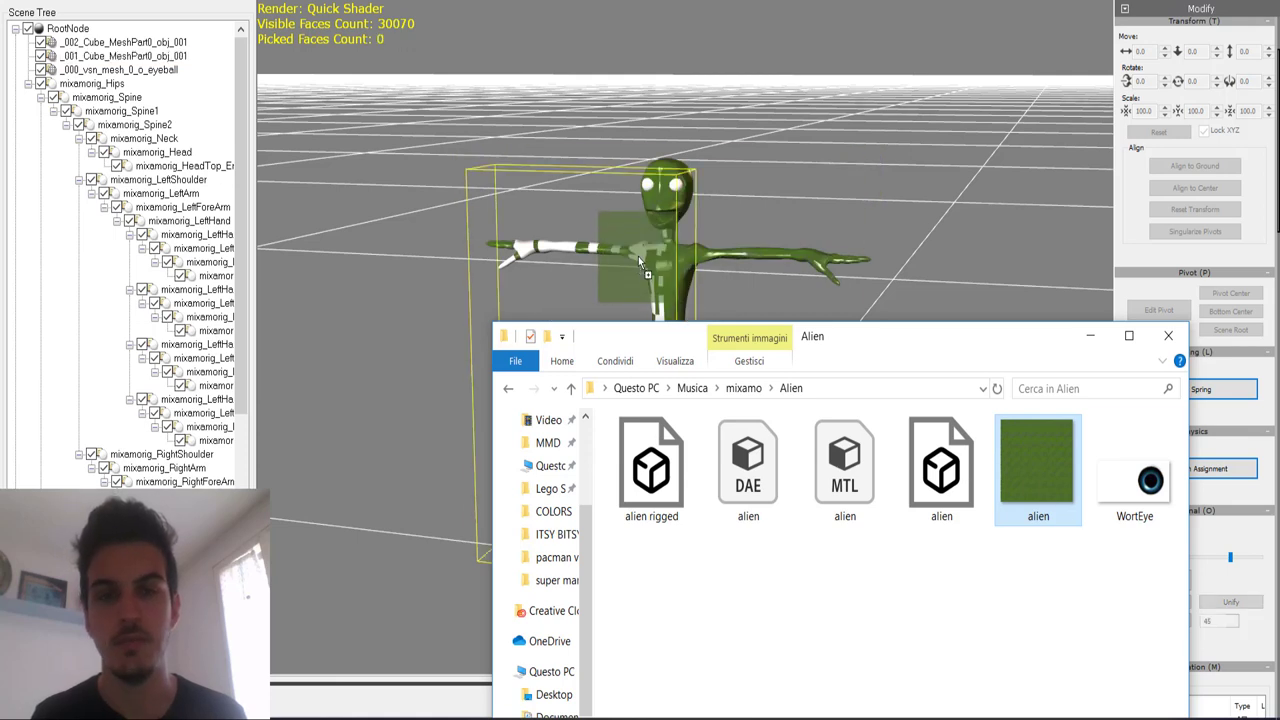
{"action": "left_click_drag", "start_coordinate": [688, 313], "coordinate": [642, 254]}
{"action": "left_click_drag", "start_coordinate": [1135, 470], "coordinate": [677, 186]}
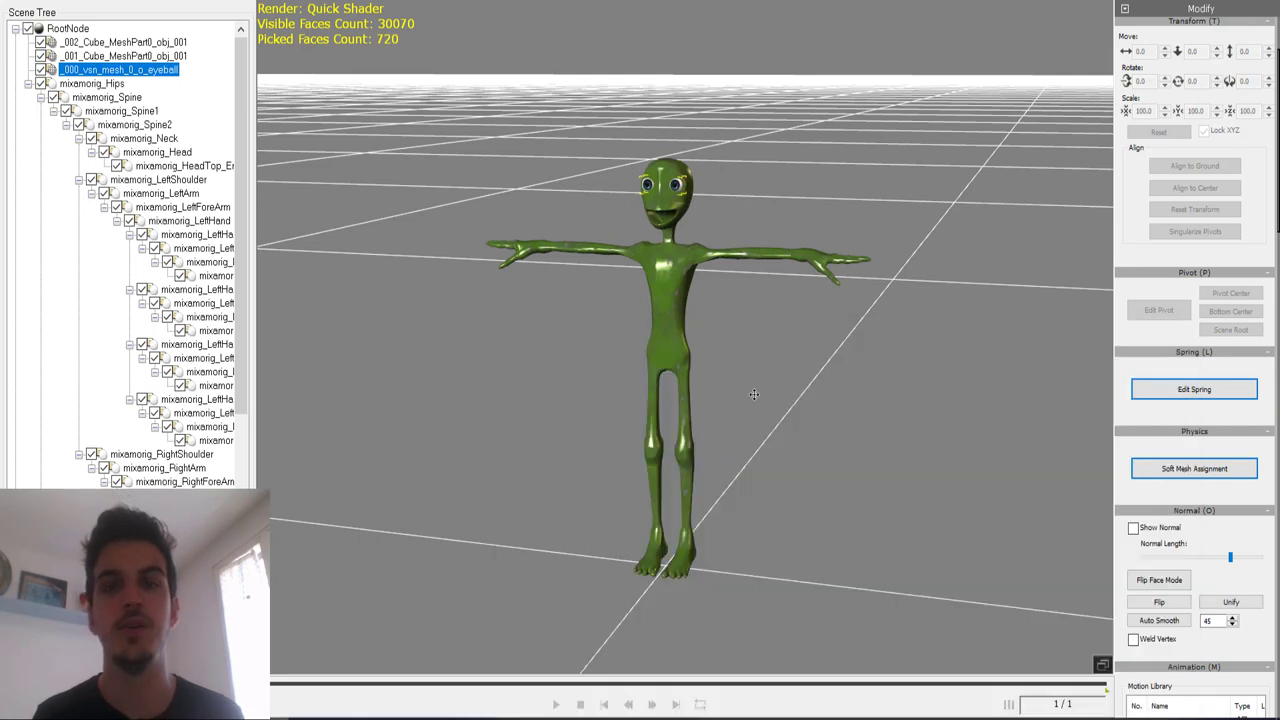
{"action": "left_click", "coordinate": [749, 208]}
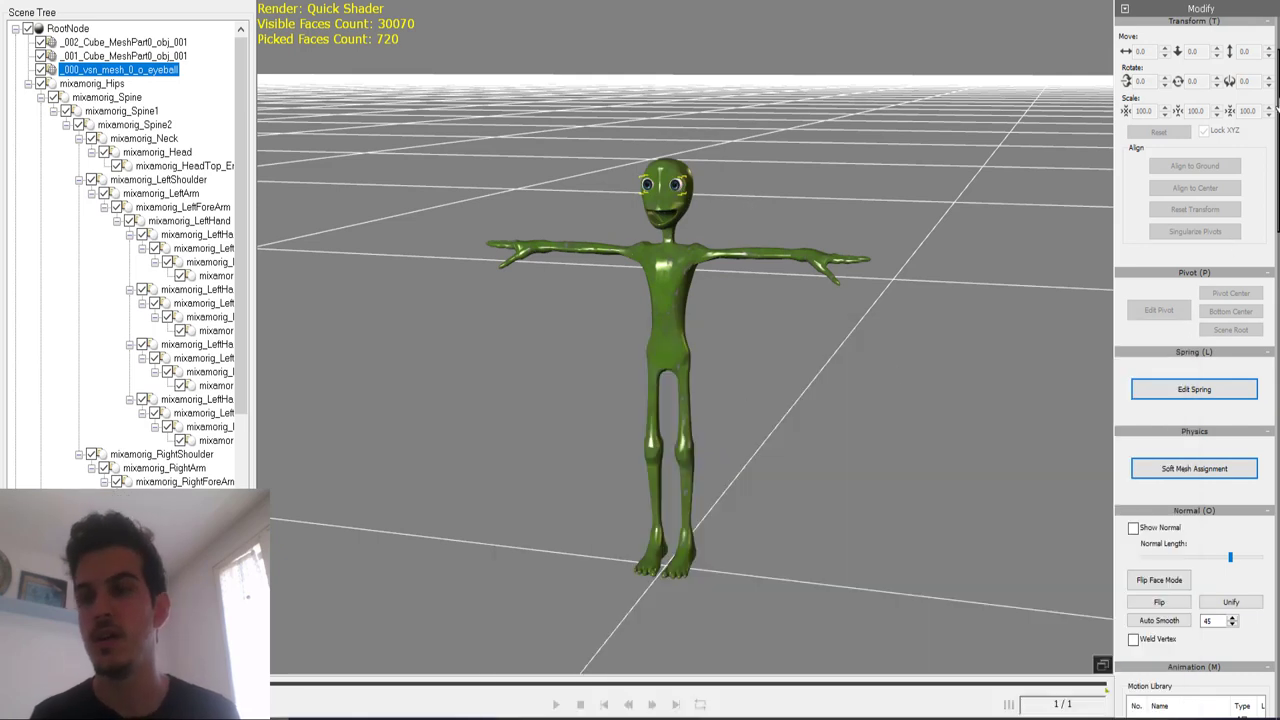
{"action": "mouse_move", "coordinate": [1277, 45]}
{"action": "left_mouse_down"}
{"action": "mouse_move", "coordinate": [1277, 265]}
{"action": "mouse_move", "coordinate": [1255, 338]}
{"action": "left_mouse_up"}
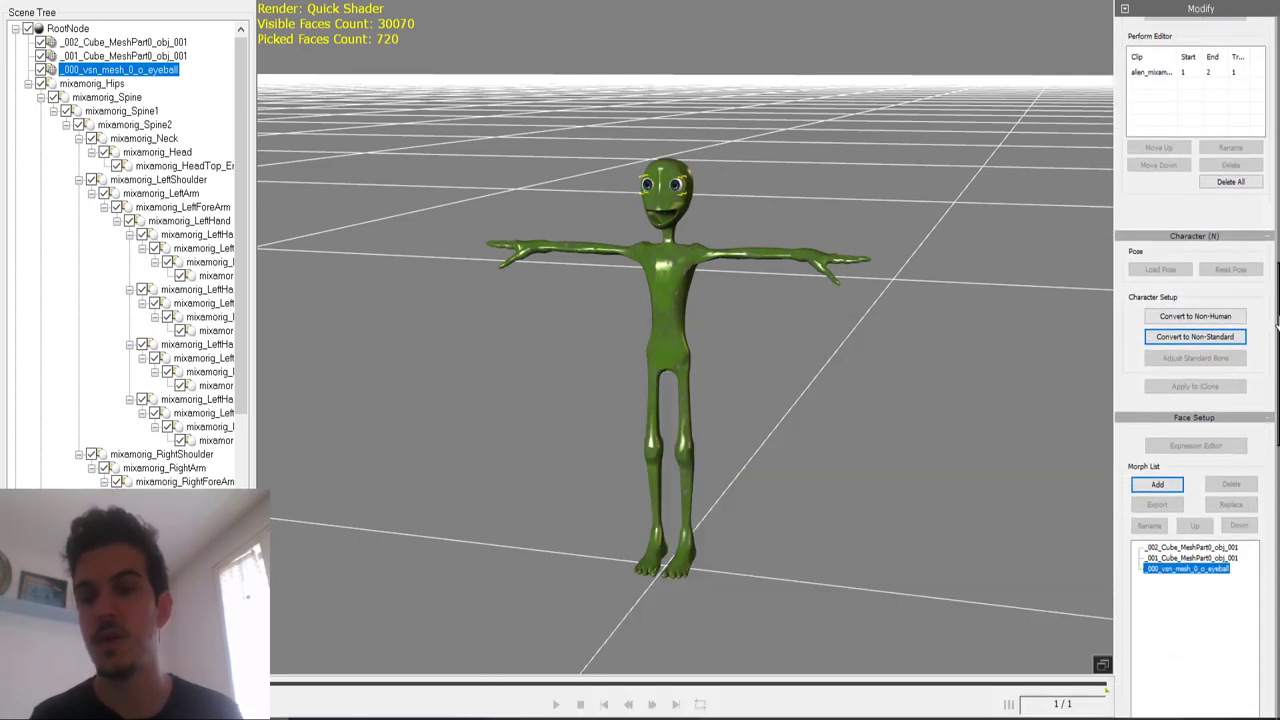
Step: Convert the alien to a non-standard character and set bone size to 10
{"action": "left_click", "coordinate": [1195, 331]}
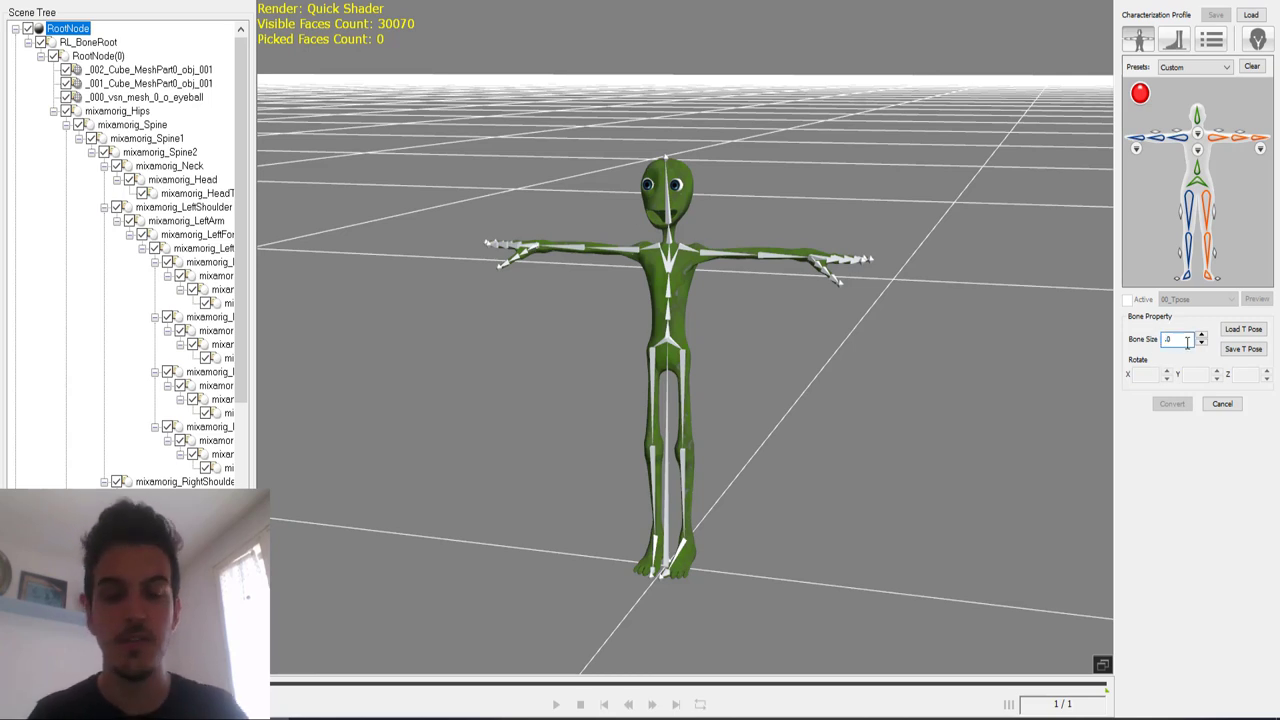
{"action": "type", "text": "5"}
{"action": "key", "text": "Return"}
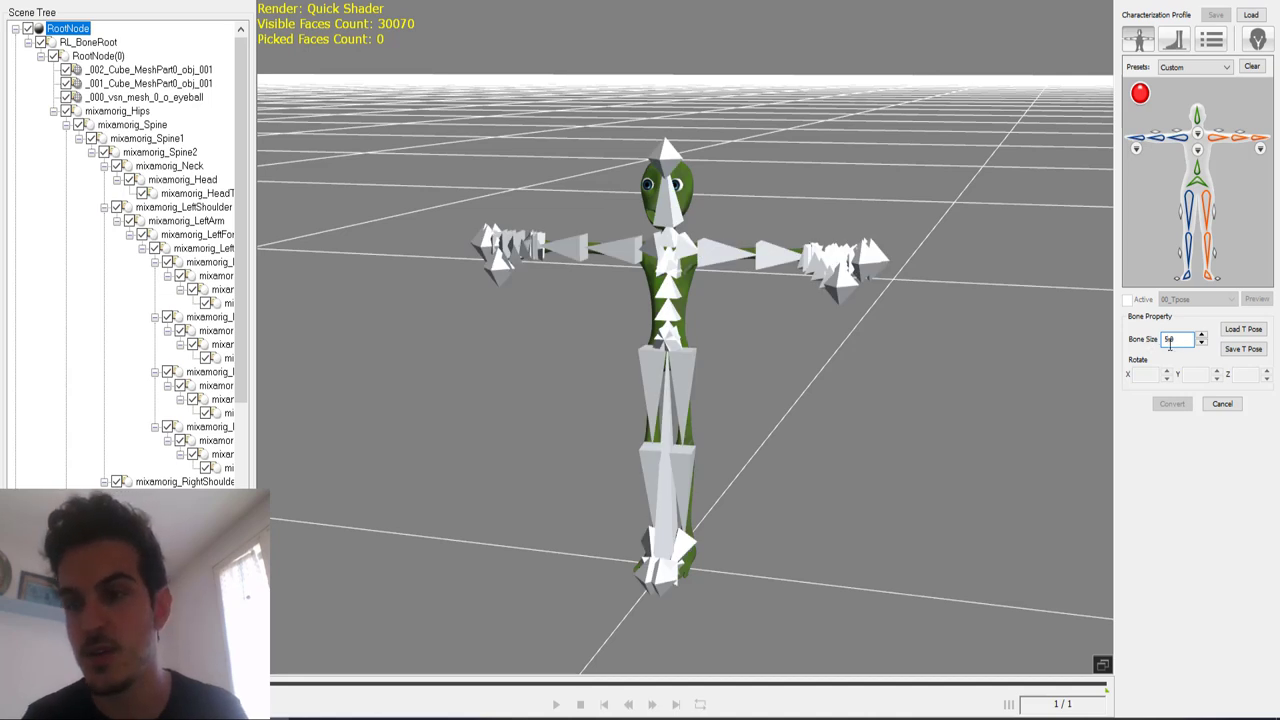
{"action": "double_click", "coordinate": [1160, 340]}
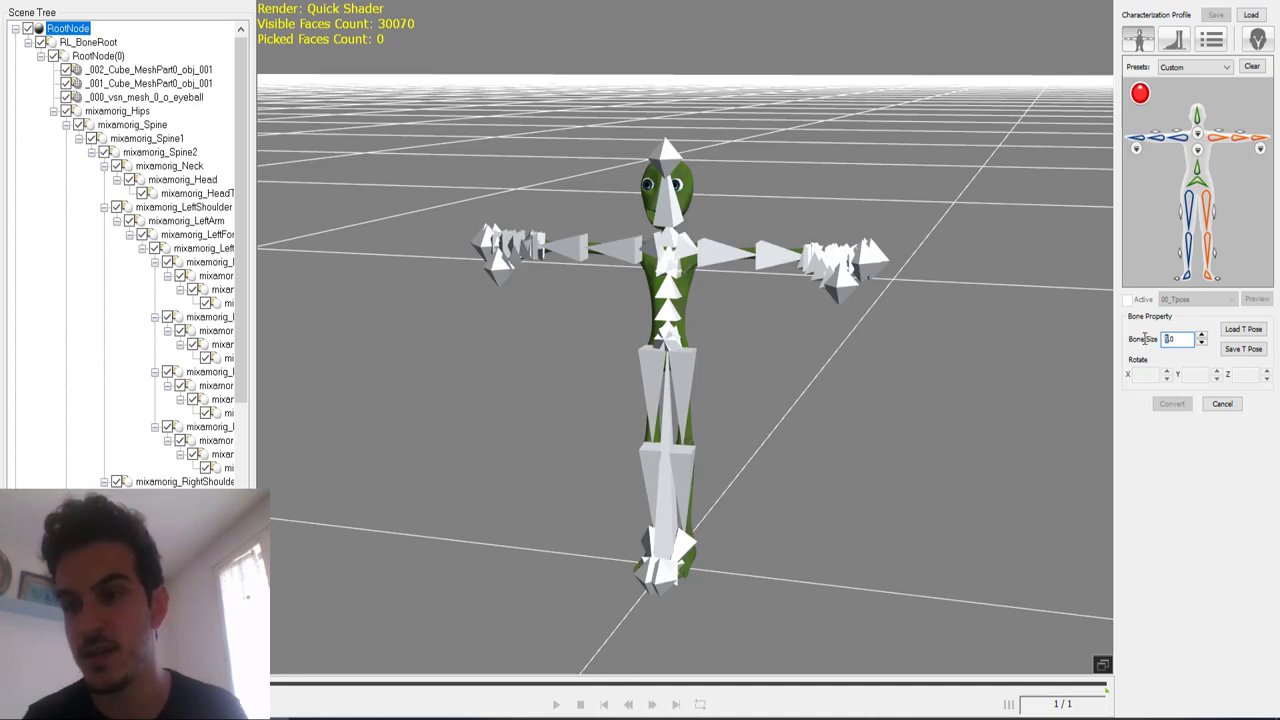
{"action": "type", "text": "10"}
{"action": "key", "text": "Return"}
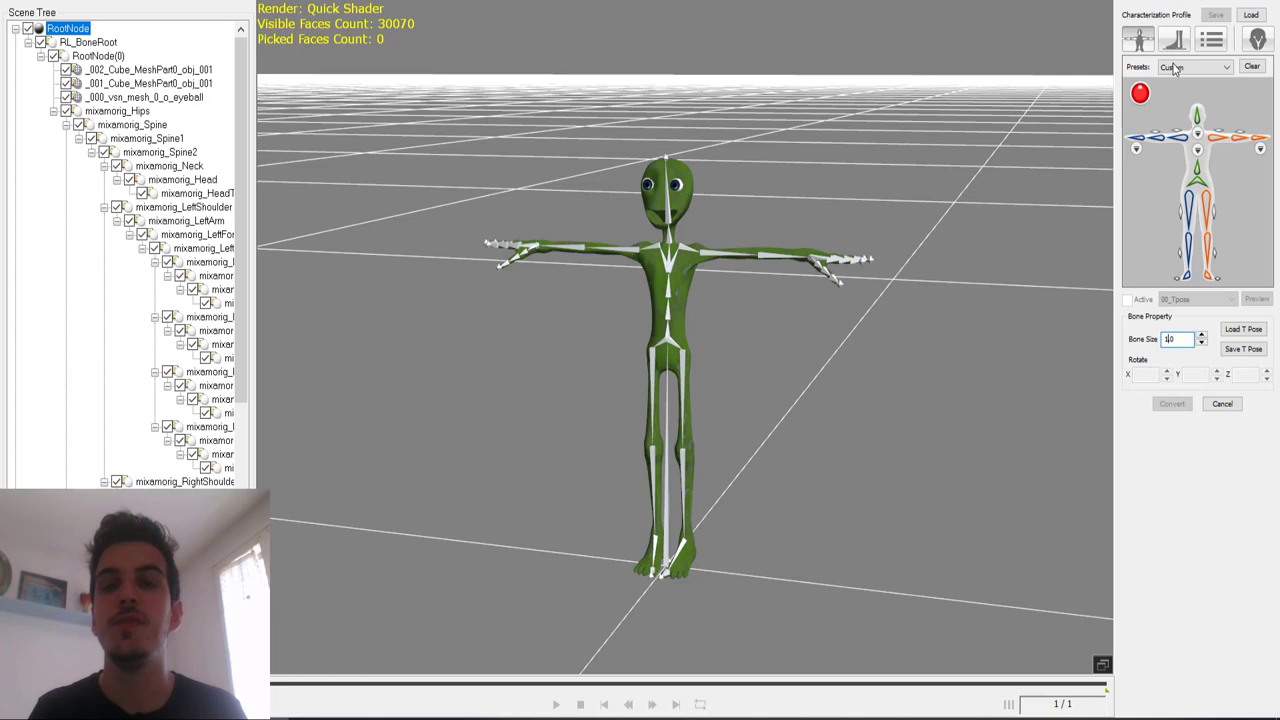
Step: Apply the Maya Human-IK preset, activate the T-pose, and orbit to a side view
{"action": "left_click", "coordinate": [1205, 70]}
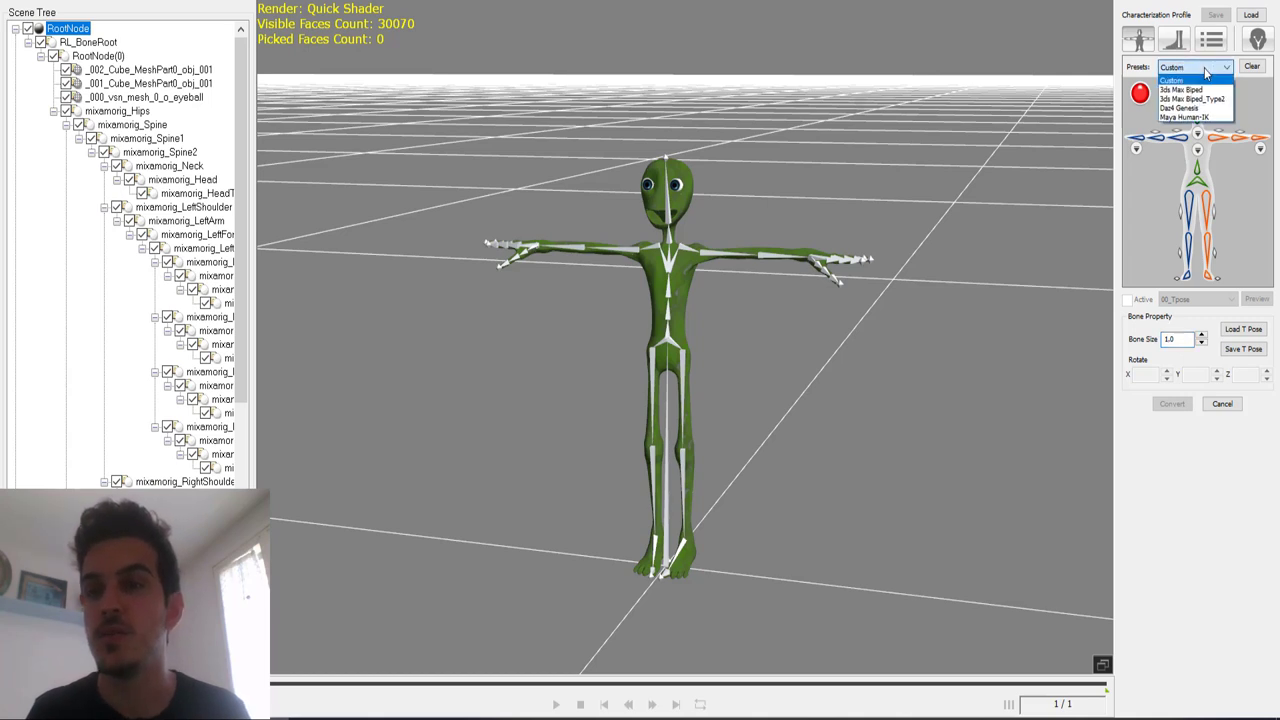
{"action": "left_click", "coordinate": [1188, 117]}
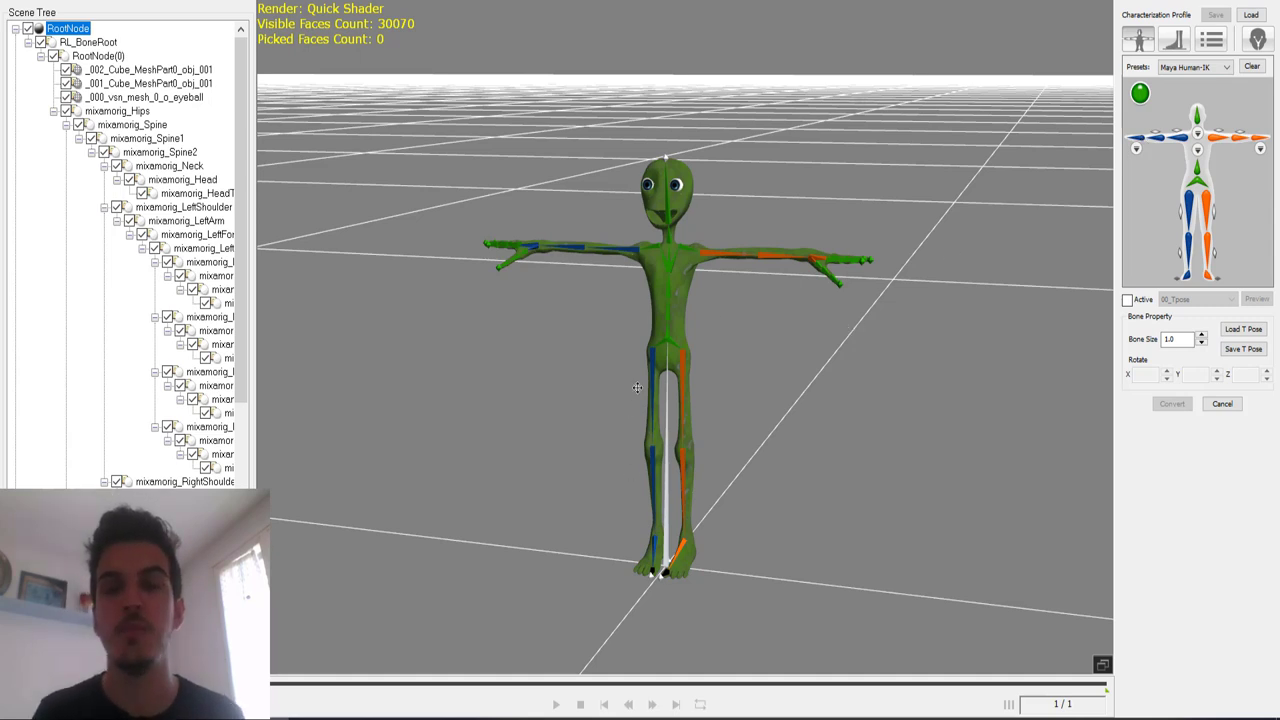
{"action": "left_click", "coordinate": [1127, 300]}
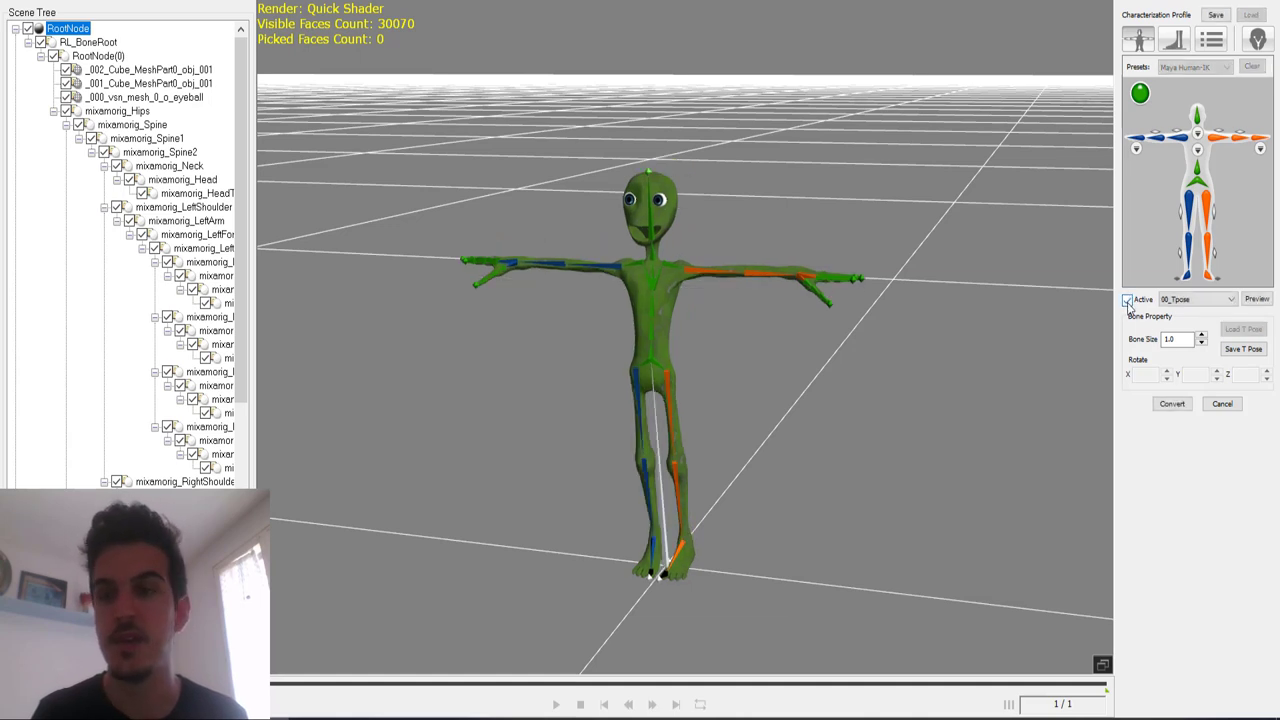
{"action": "right_click_drag", "start_coordinate": [830, 322], "coordinate": [577, 389]}
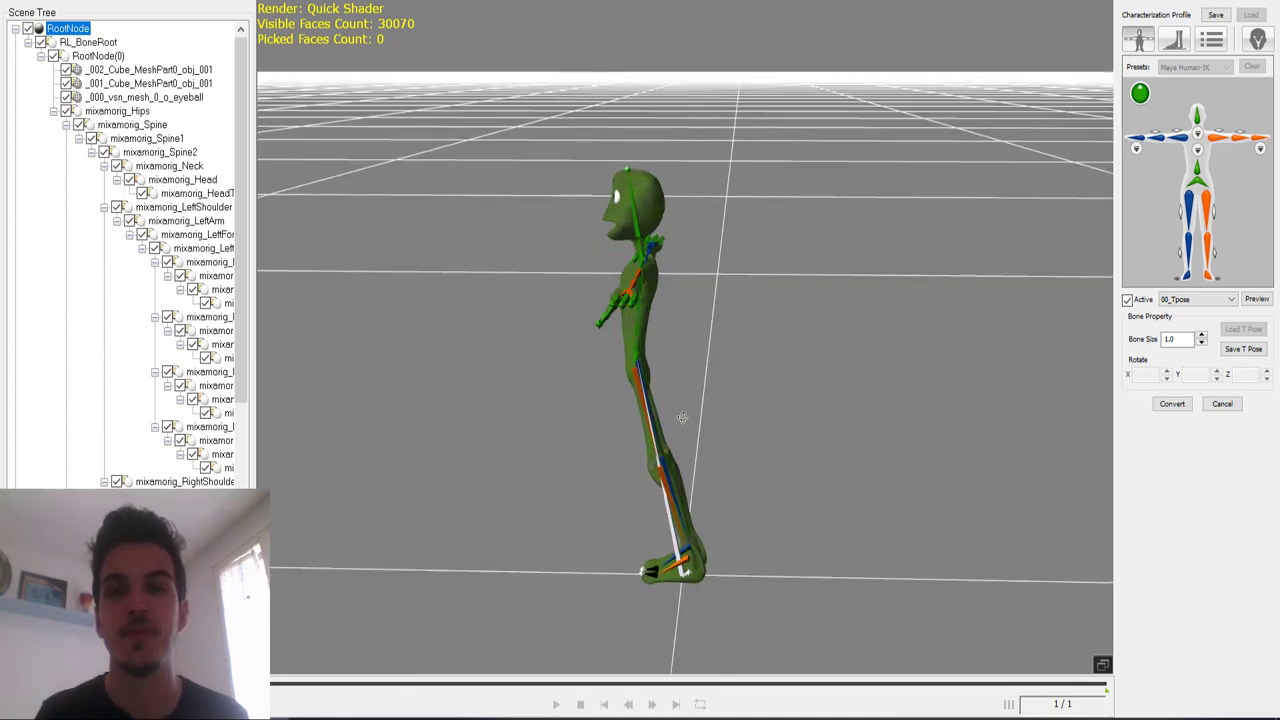
Step: Set Hip Offset Forward to 0 and orbit back to the alien's front view
{"action": "left_click", "coordinate": [1216, 42]}
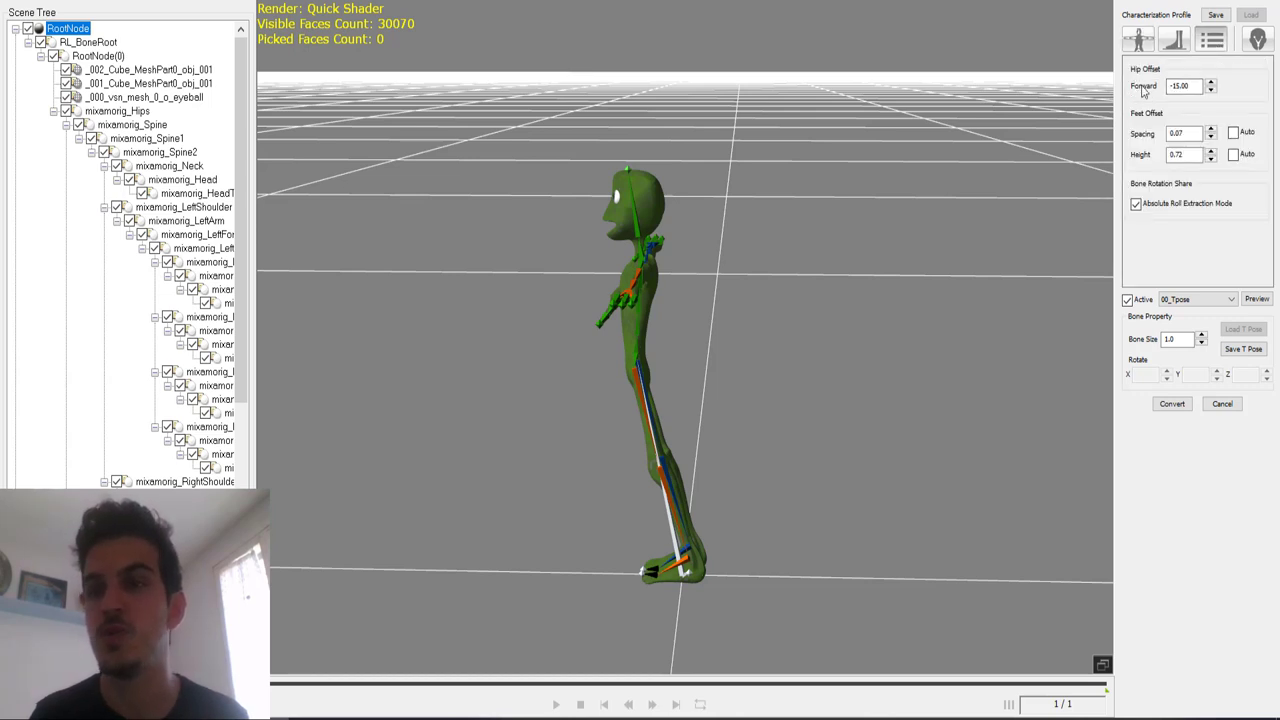
{"action": "left_click", "coordinate": [1172, 86]}
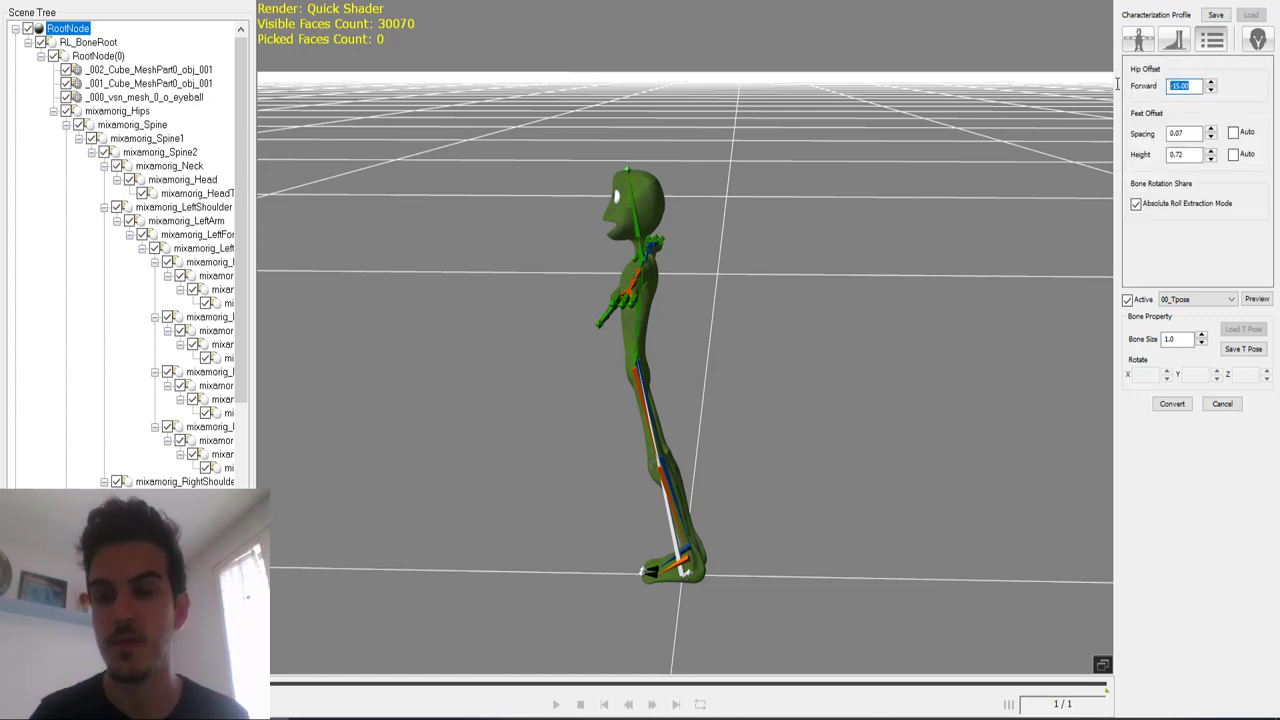
{"action": "type", "text": "0"}
{"action": "key", "text": "Return"}
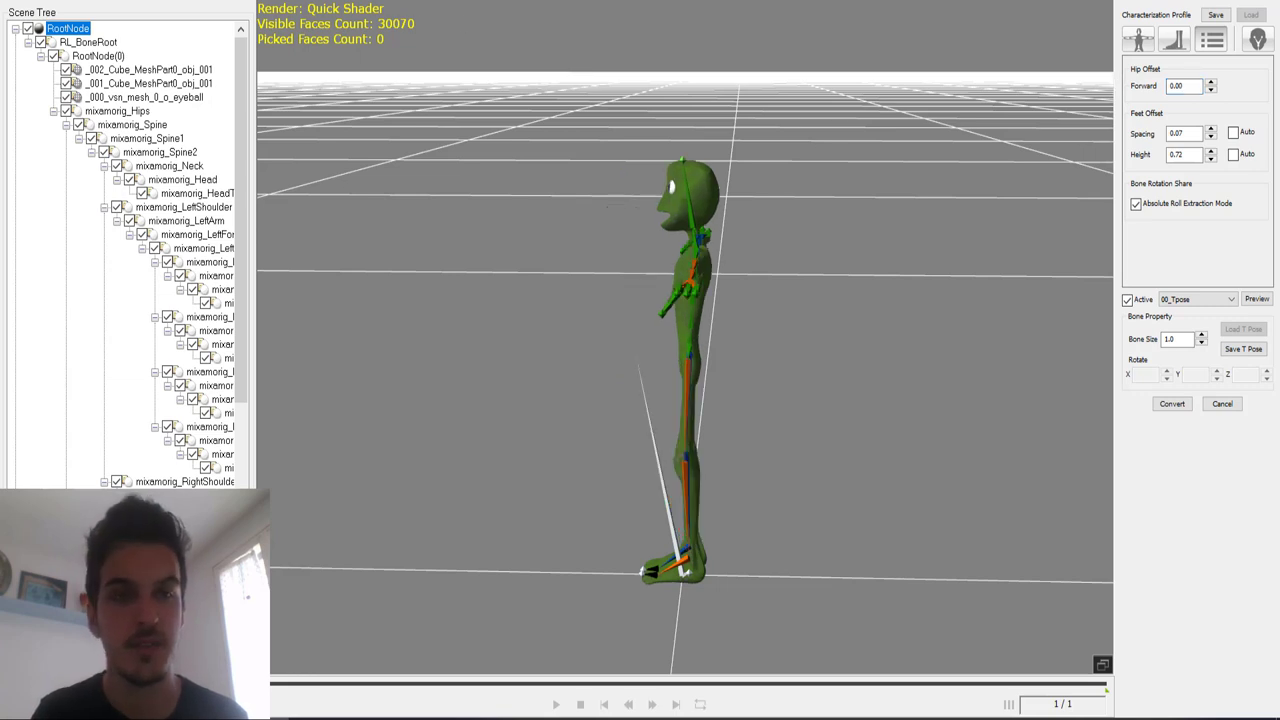
{"action": "mouse_move", "coordinate": [760, 320]}
{"action": "right_mouse_down"}
{"action": "mouse_move", "coordinate": [963, 326]}
{"action": "mouse_move", "coordinate": [971, 314]}
{"action": "right_mouse_up"}
{"action": "left_click", "coordinate": [1197, 299]}
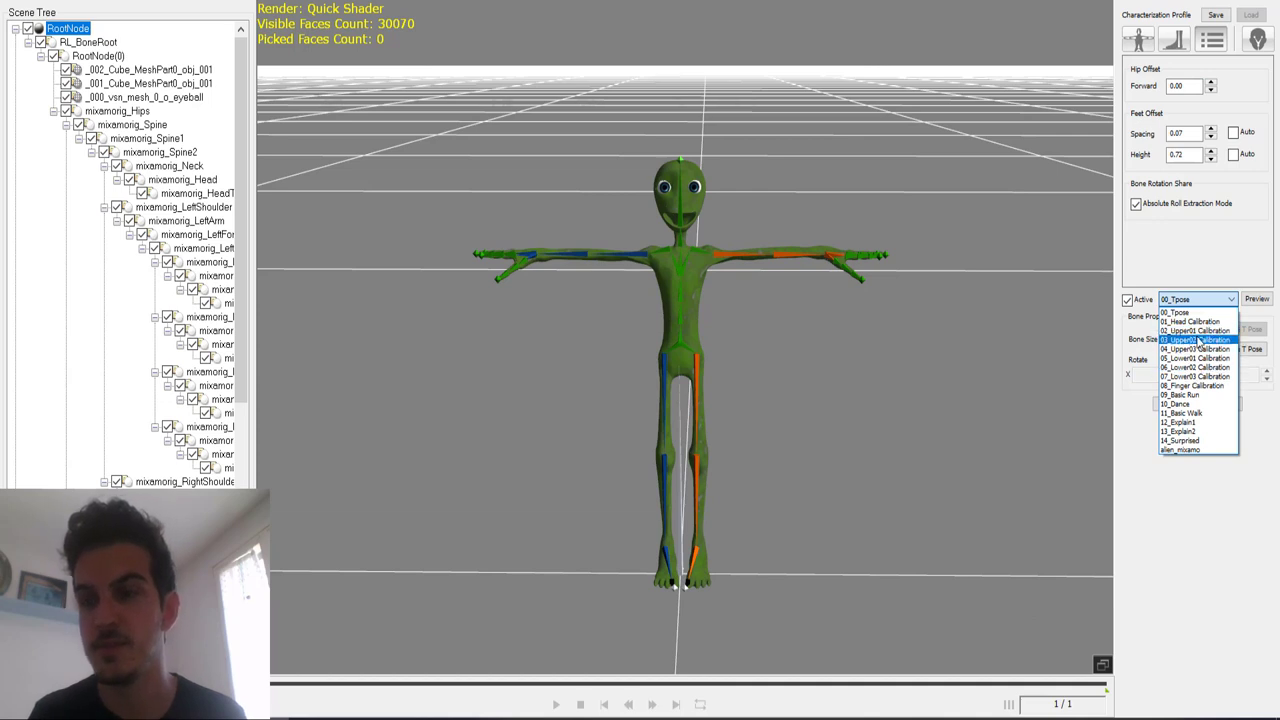
Step: Preview 08_Finger Calibration and 09_Basic Run on the alien, then convert the character
{"action": "left_click", "coordinate": [1195, 385]}
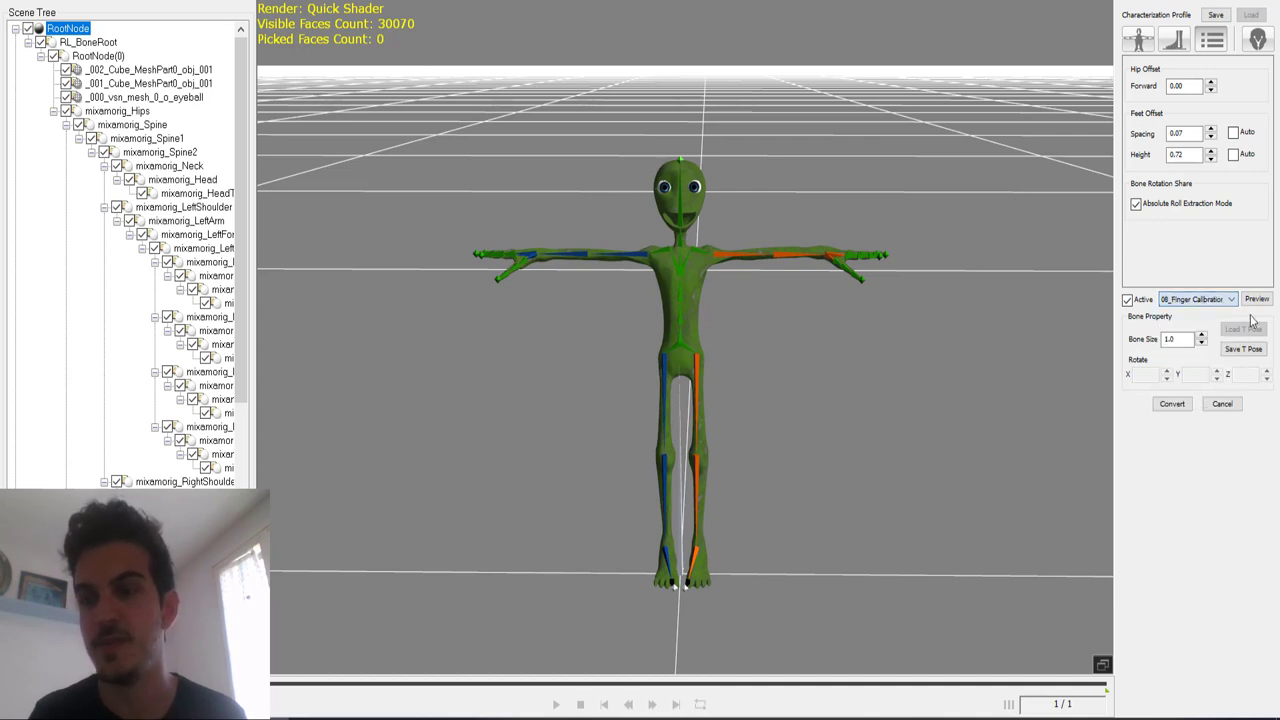
{"action": "left_click", "coordinate": [1258, 305]}
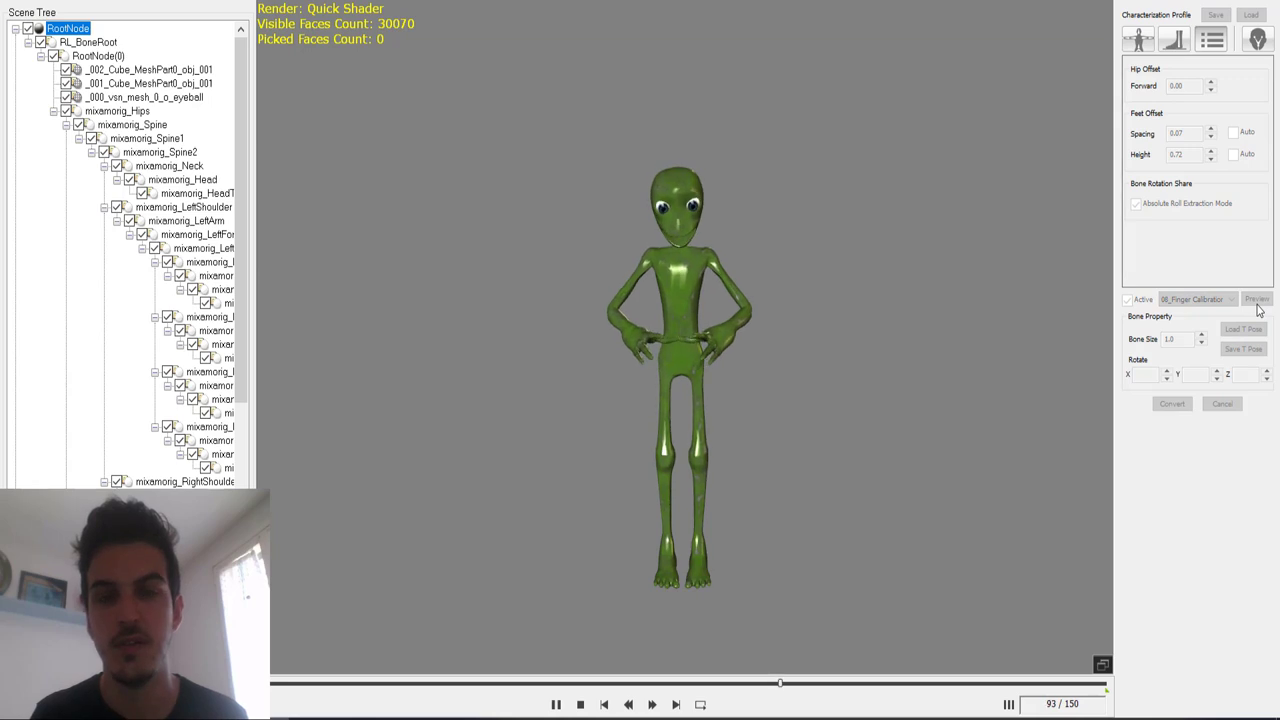
{"action": "left_click", "coordinate": [1200, 299]}
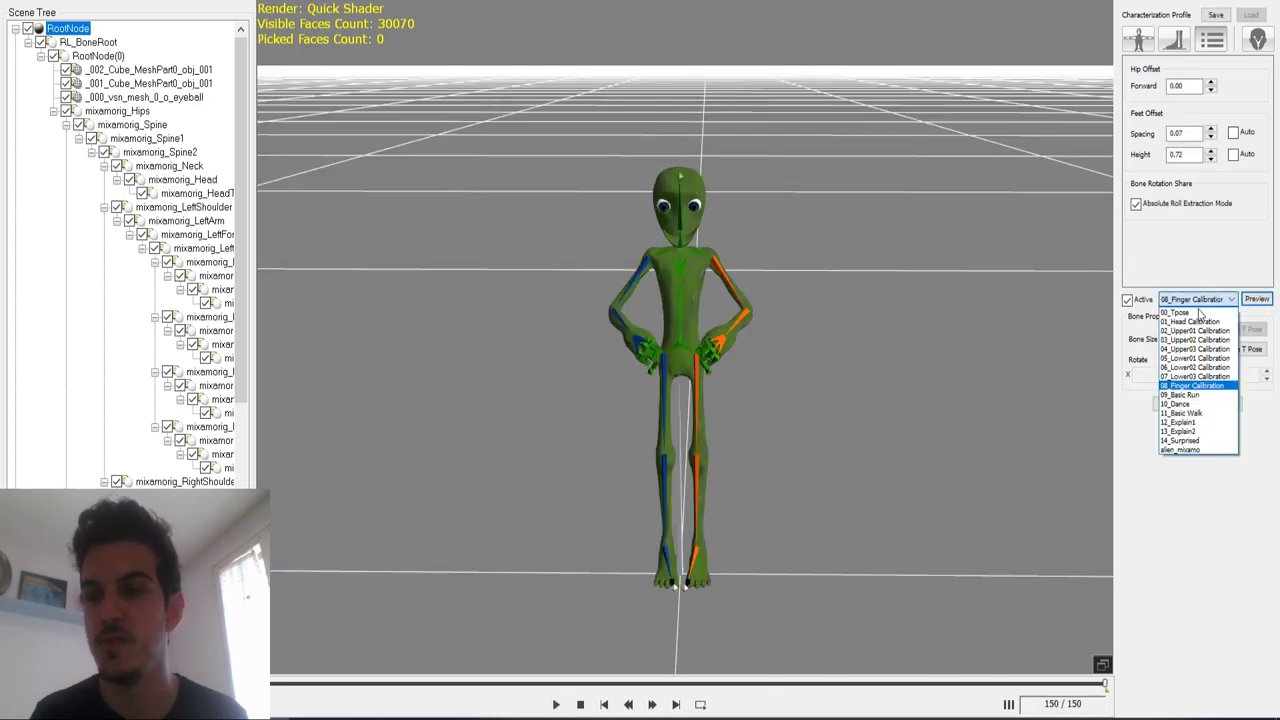
{"action": "left_click", "coordinate": [1190, 396]}
{"action": "left_click", "coordinate": [1257, 302]}
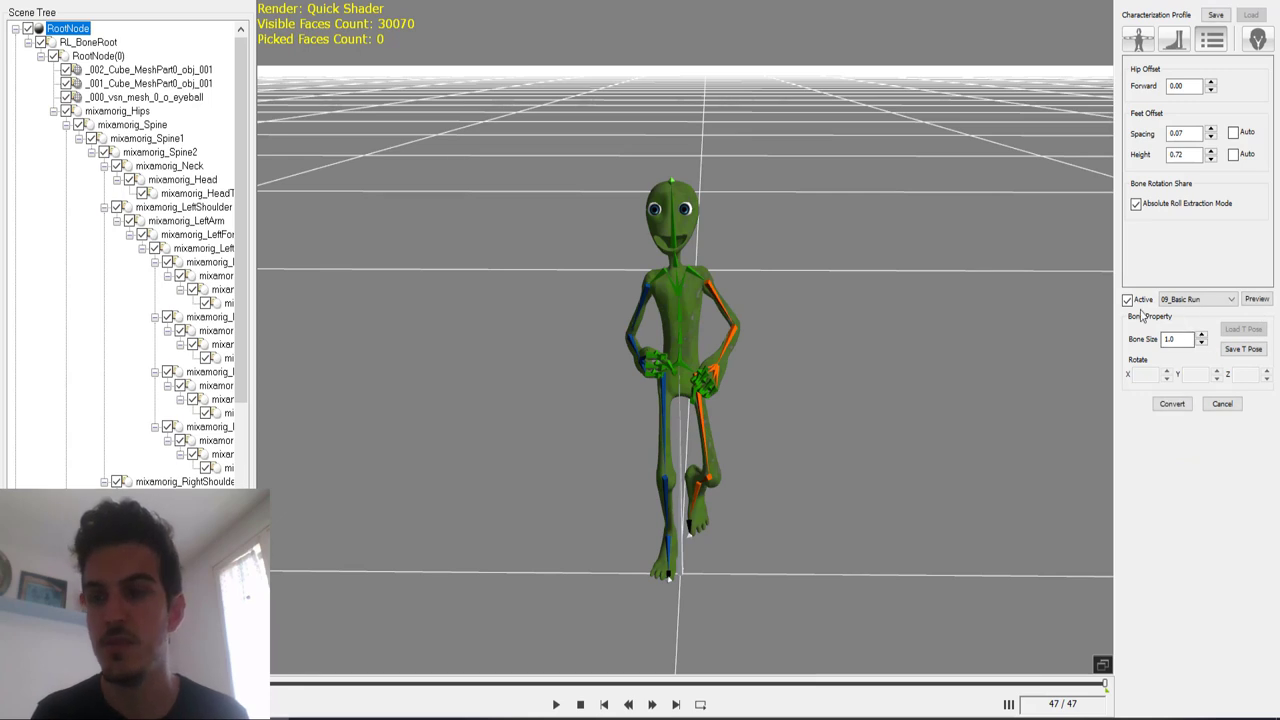
{"action": "left_click", "coordinate": [1172, 405]}
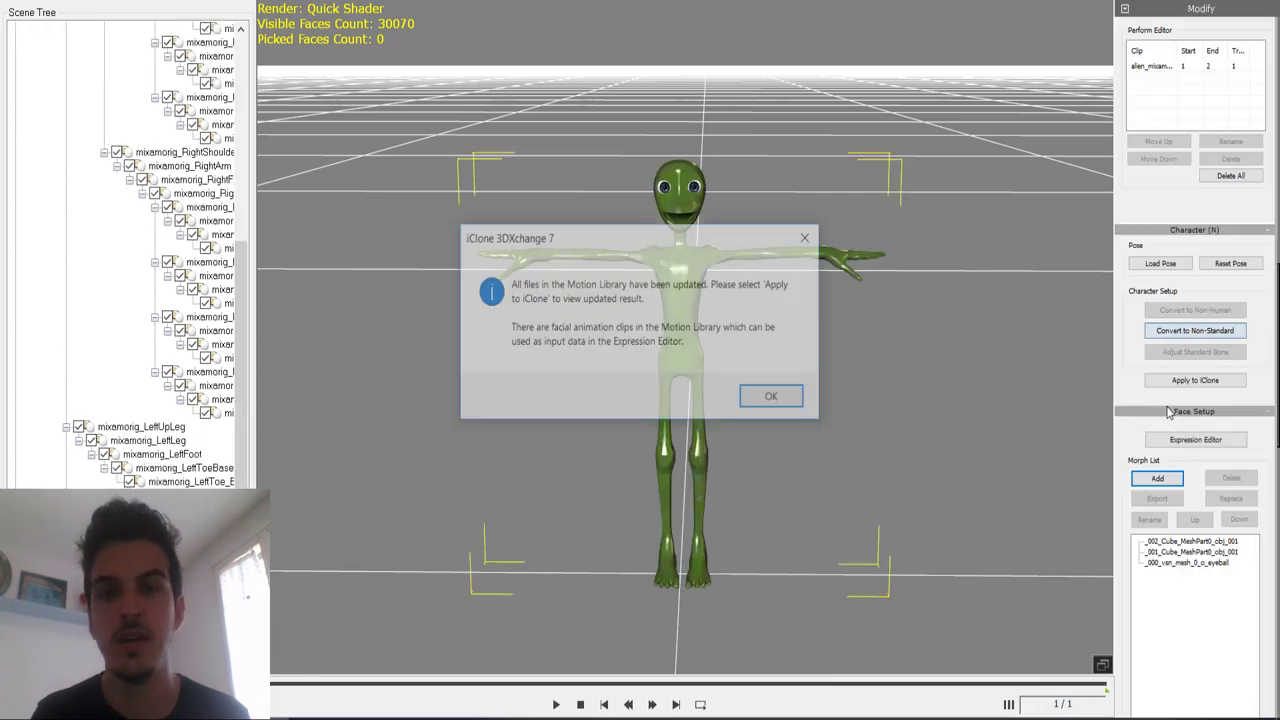
Step: Dismiss the motion library update notice and apply the alien character to iClone as an avatar
{"action": "left_click", "coordinate": [760, 398]}
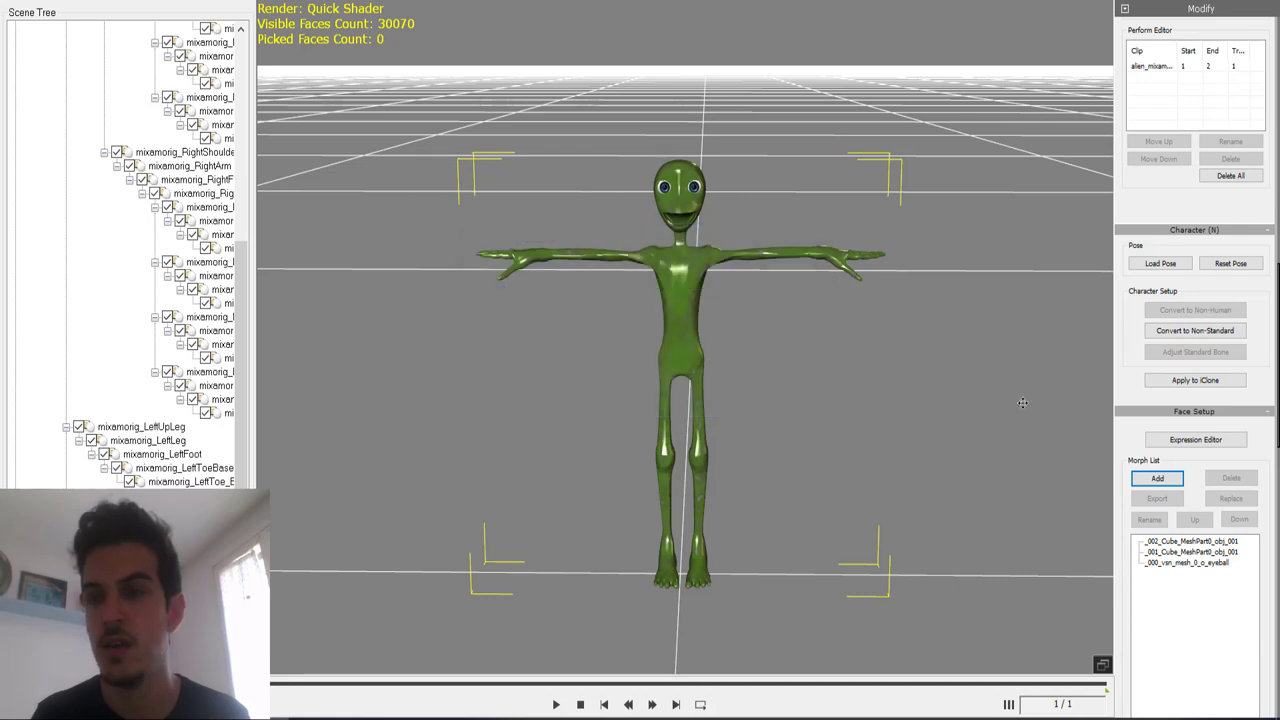
{"action": "left_click", "coordinate": [1194, 381]}
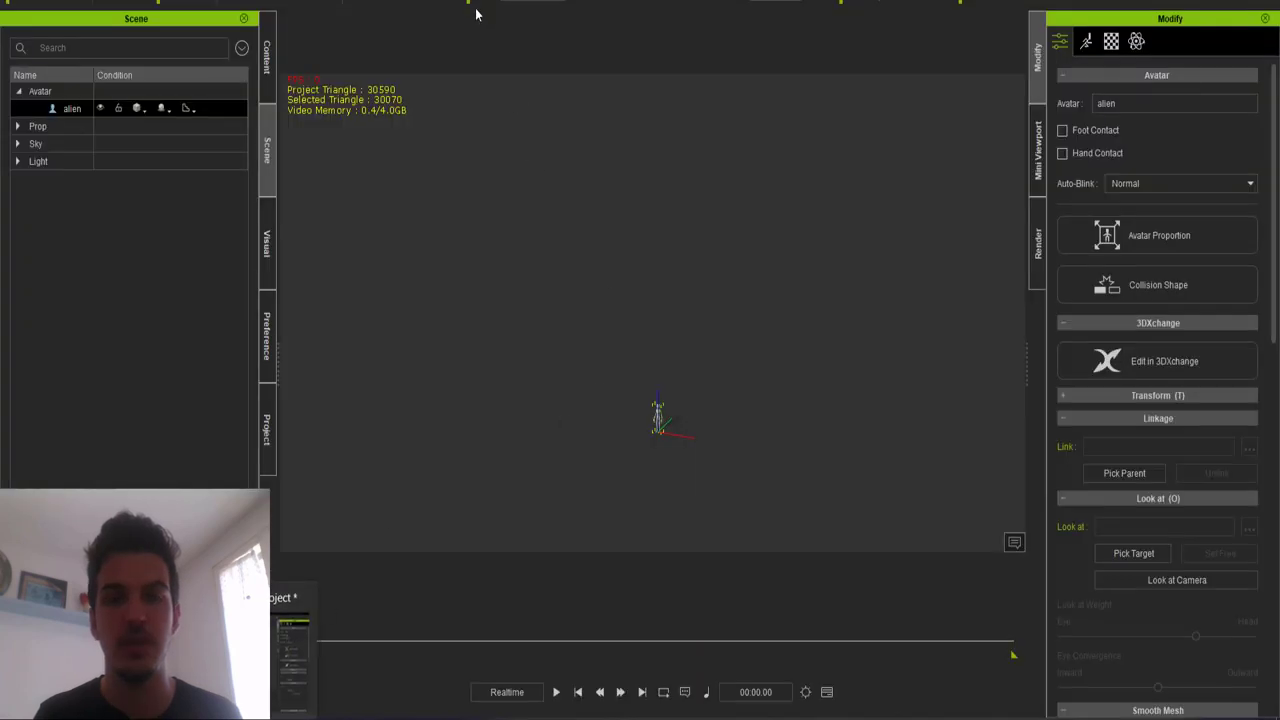
Step: Zoom the iClone viewport to frame the imported alien avatar
{"action": "key", "text": "z"}
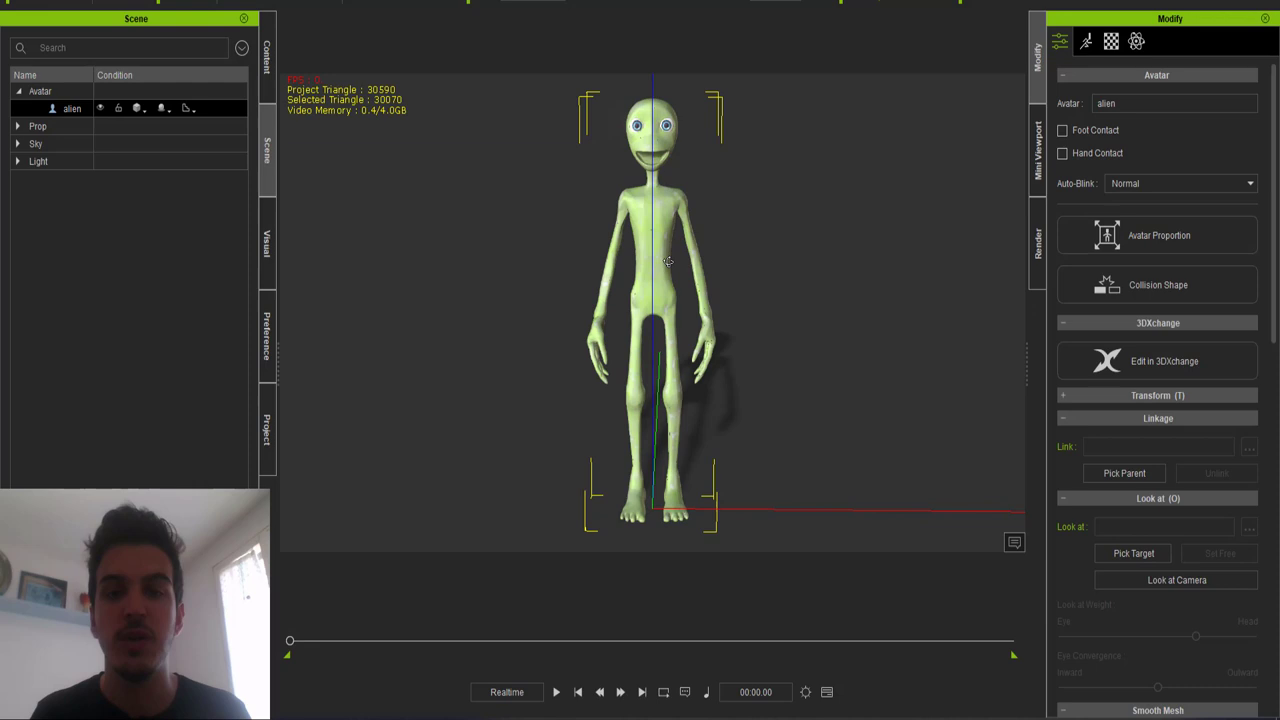
{"action": "scroll", "coordinate": [659, 143], "scroll_direction": "down", "scroll_amount": 5}
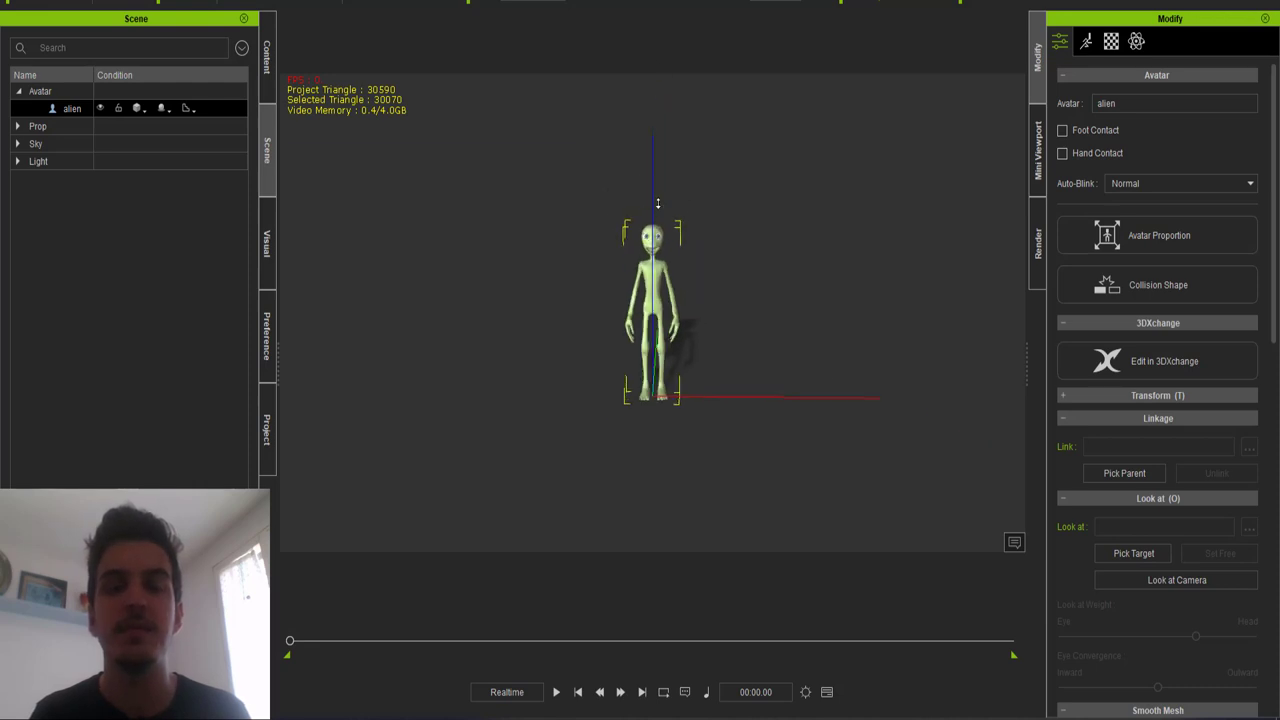
{"action": "scroll", "coordinate": [560, 171], "scroll_direction": "up", "scroll_amount": 5}
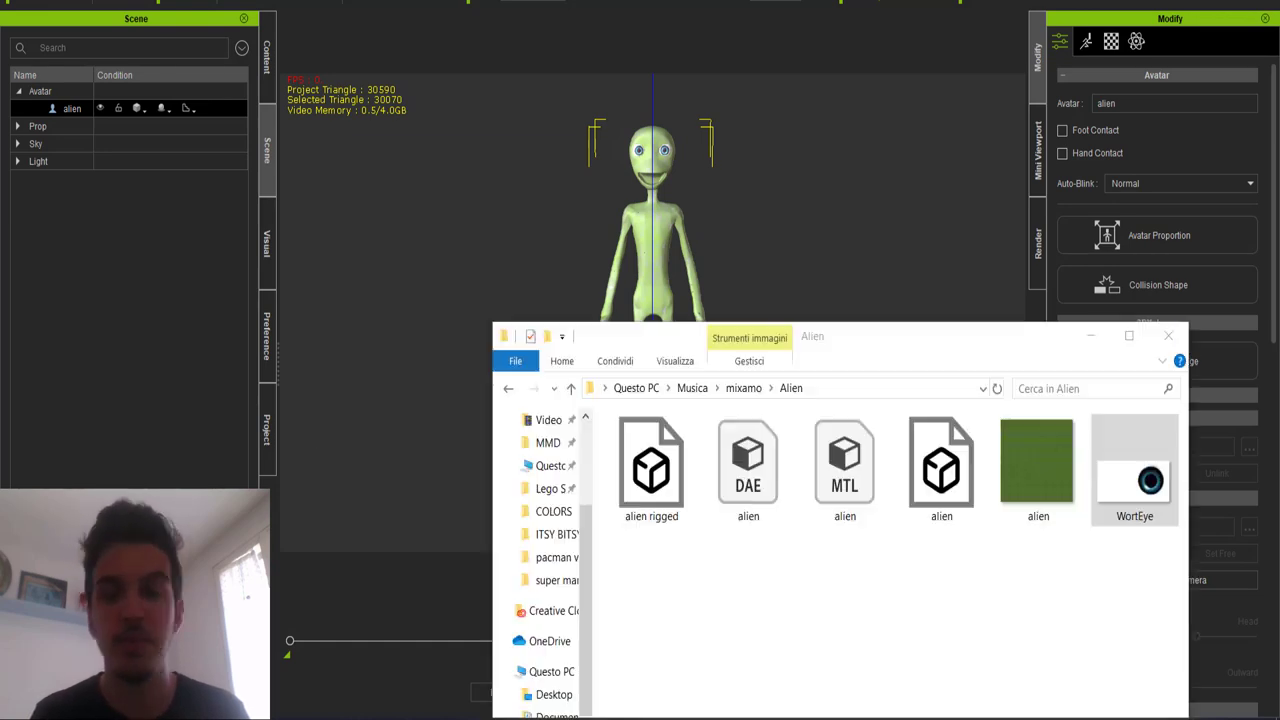
Step: Apply the green alien skin texture to the alien's body and frame its head
{"action": "mouse_move", "coordinate": [1019, 468]}
{"action": "left_mouse_down"}
{"action": "mouse_move", "coordinate": [666, 242]}
{"action": "mouse_move", "coordinate": [657, 249]}
{"action": "left_mouse_up"}
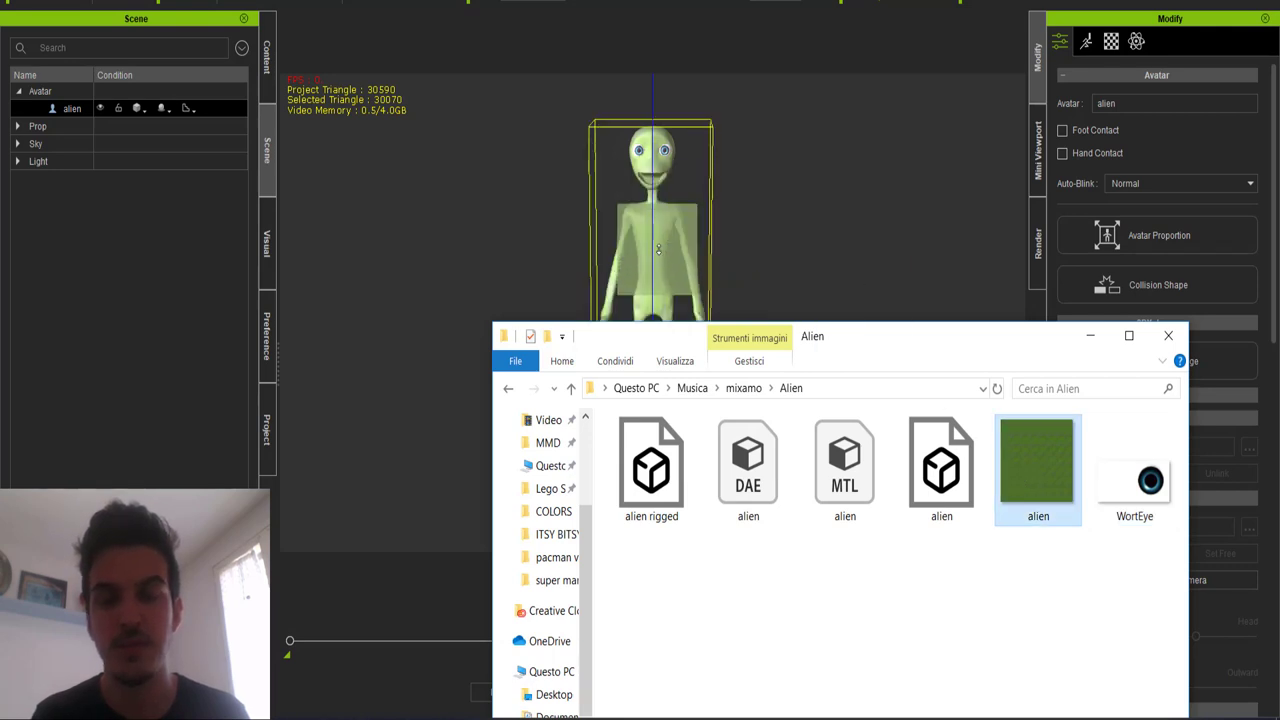
{"action": "left_click_drag", "start_coordinate": [1033, 447], "coordinate": [627, 217]}
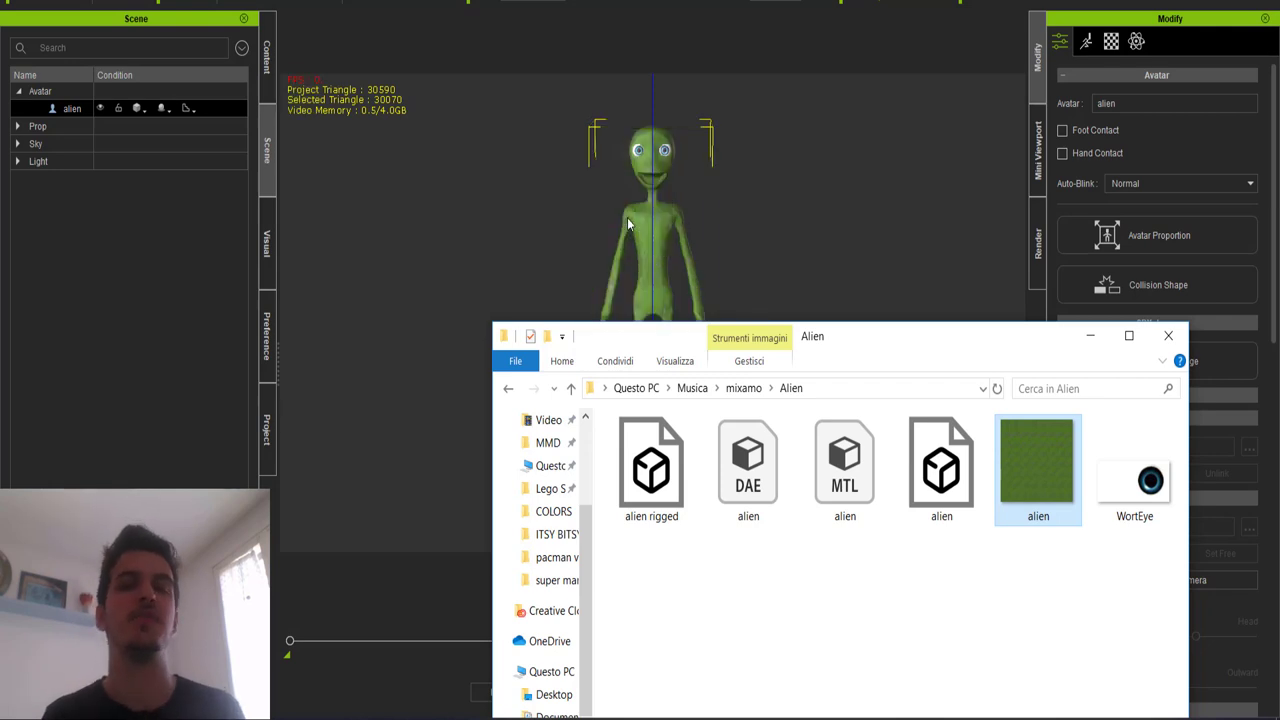
{"action": "left_click", "coordinate": [628, 224]}
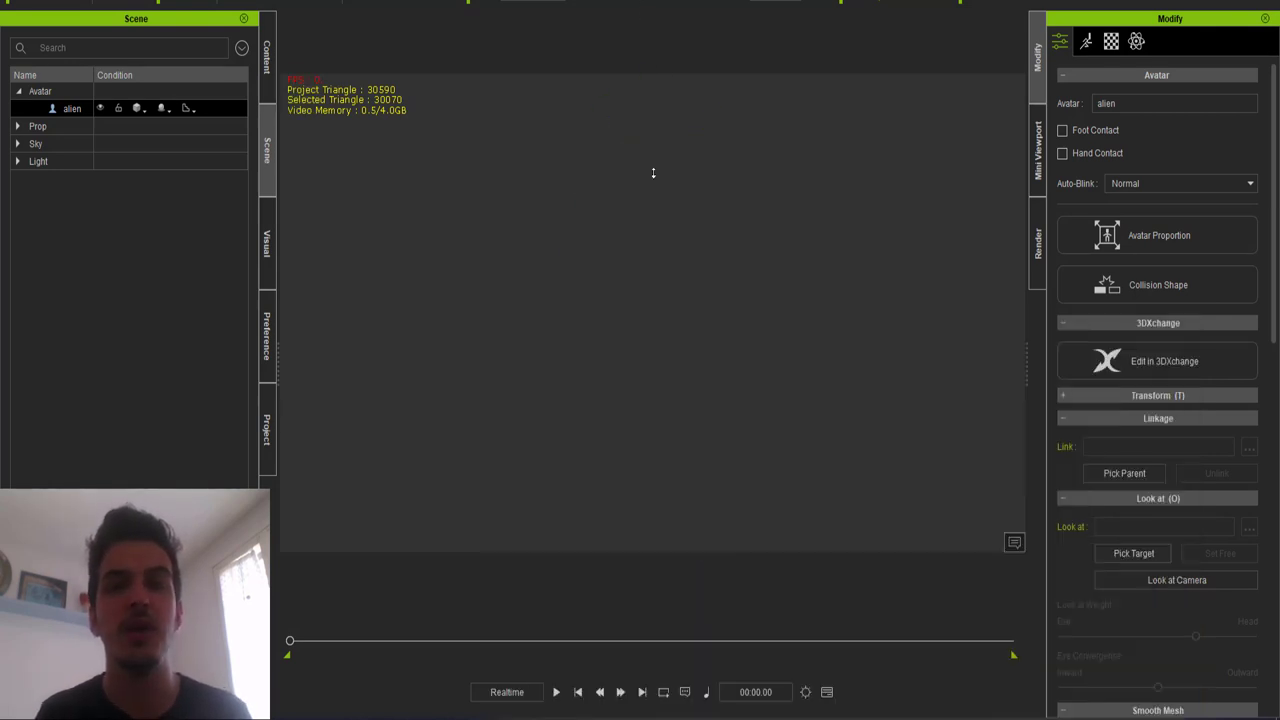
{"action": "mouse_move", "coordinate": [672, 95]}
{"action": "left_mouse_down"}
{"action": "mouse_move", "coordinate": [660, 114]}
{"action": "mouse_move", "coordinate": [646, 100]}
{"action": "left_mouse_up"}
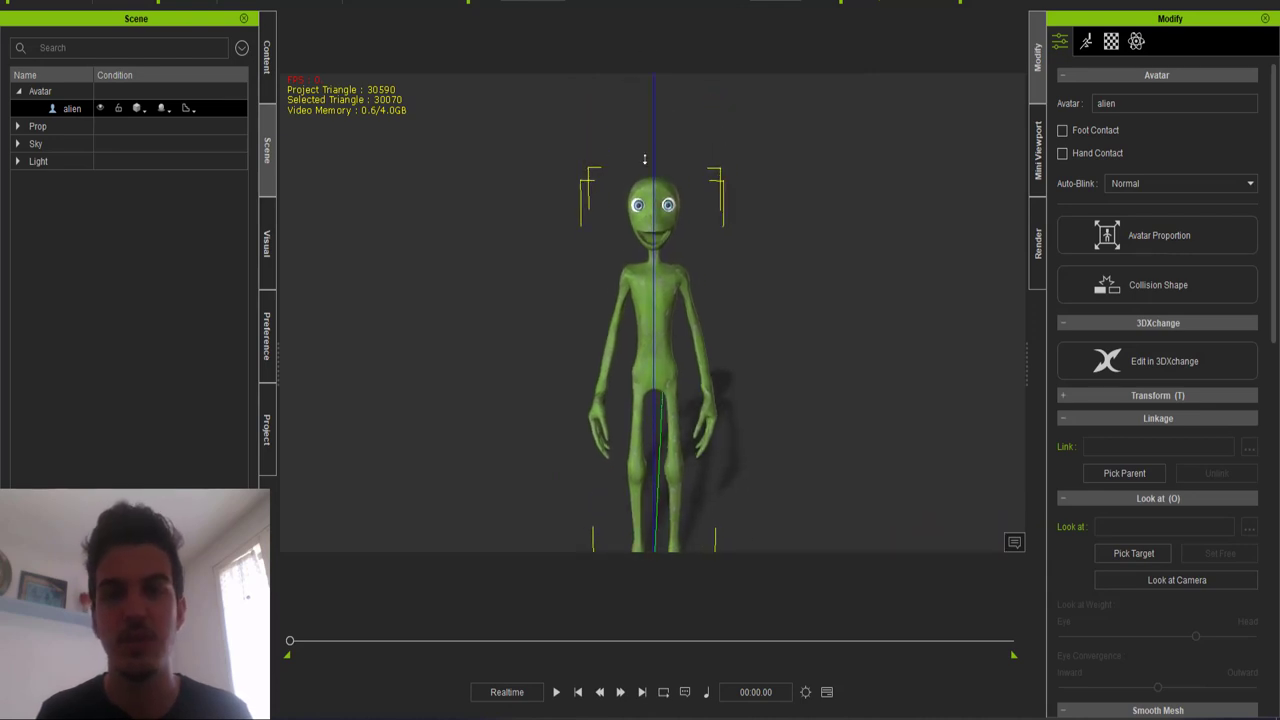
{"action": "scroll", "coordinate": [645, 158], "scroll_direction": "up", "scroll_amount": 5}
{"action": "scroll", "coordinate": [649, 210], "scroll_direction": "down", "scroll_amount": 3}
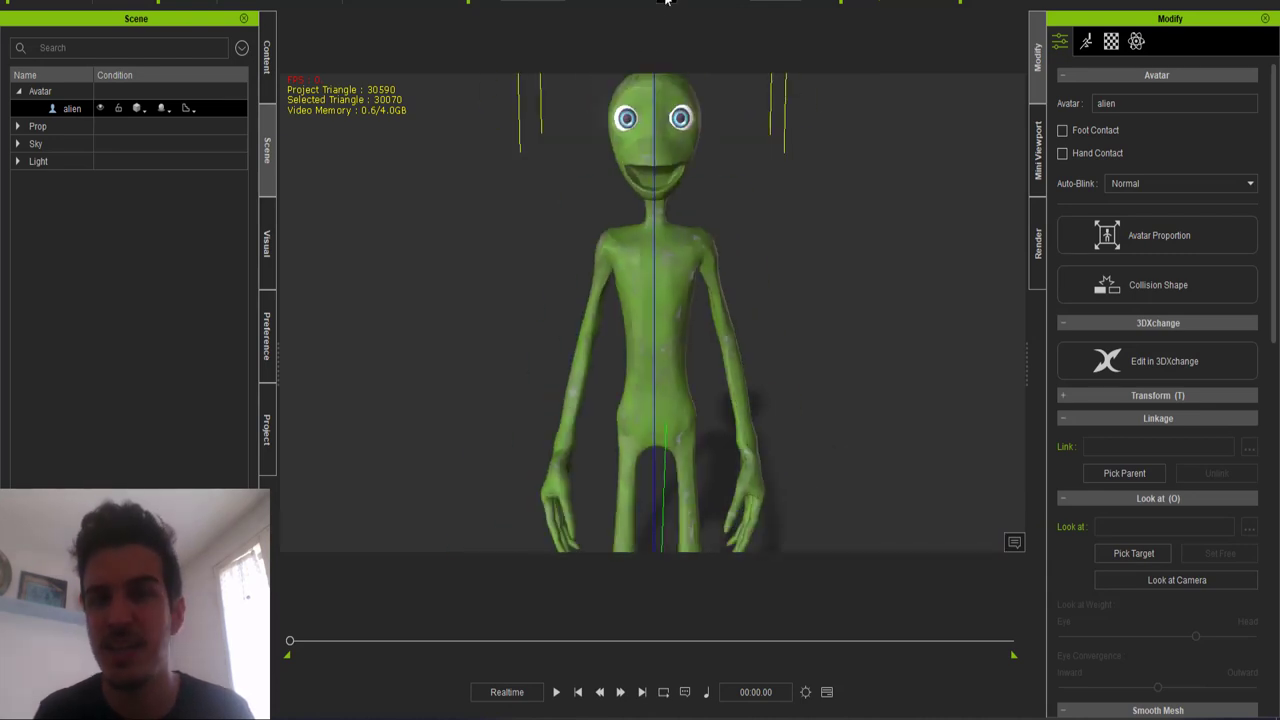
{"action": "left_click_drag", "start_coordinate": [670, 88], "coordinate": [668, 150]}
Step: Apply the WortEye texture to the alien's eyes and frame the whole model
{"action": "key", "text": "alt+Tab"}
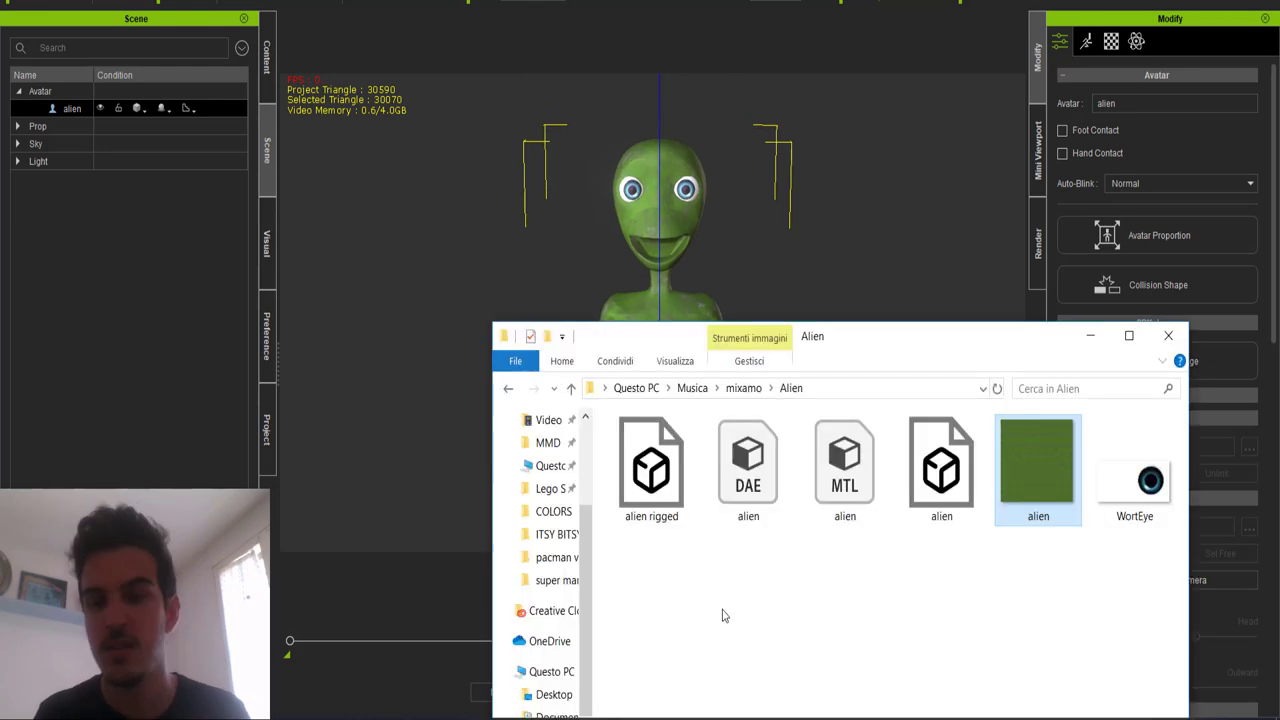
{"action": "left_click_drag", "start_coordinate": [1105, 491], "coordinate": [686, 196]}
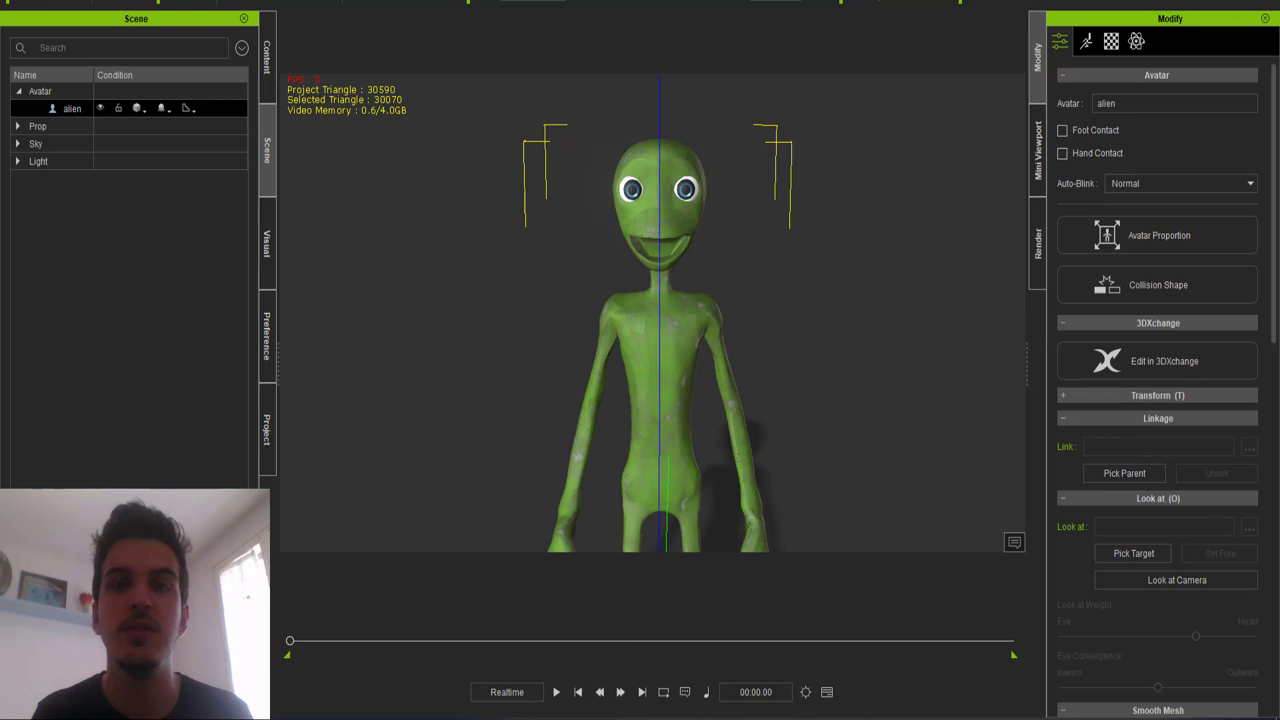
{"action": "scroll", "coordinate": [684, 268], "scroll_direction": "down", "scroll_amount": 3}
{"action": "scroll", "coordinate": [680, 215], "scroll_direction": "up", "scroll_amount": 4}
{"action": "scroll", "coordinate": [680, 175], "scroll_direction": "up", "scroll_amount": 3}
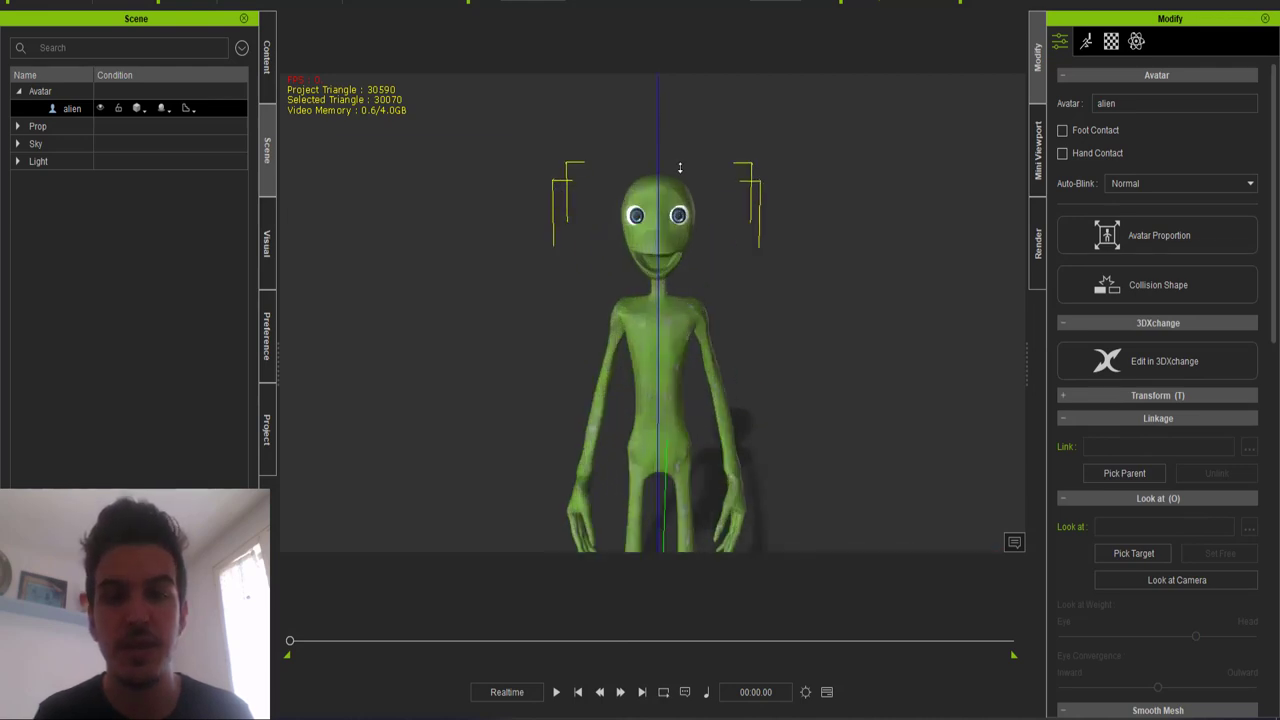
{"action": "middle_click_drag", "start_coordinate": [661, 0], "coordinate": [672, 50]}
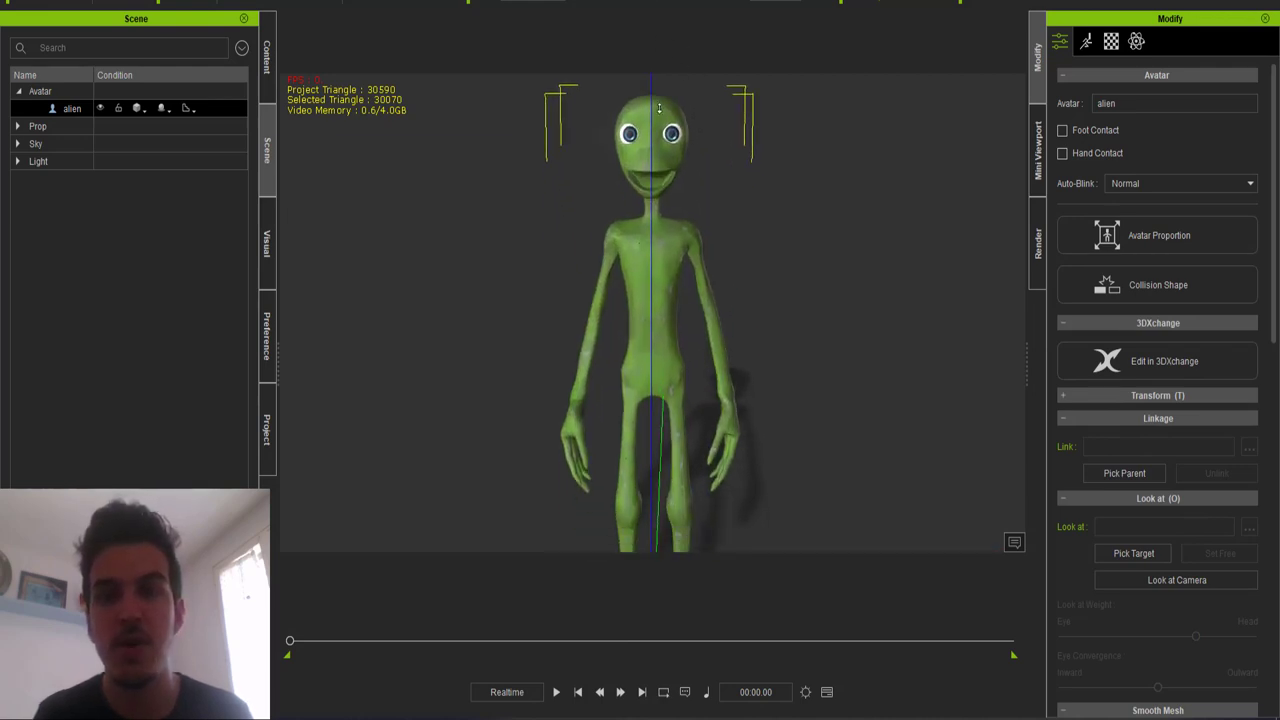
{"action": "scroll", "coordinate": [662, 120], "scroll_direction": "down", "scroll_amount": 3}
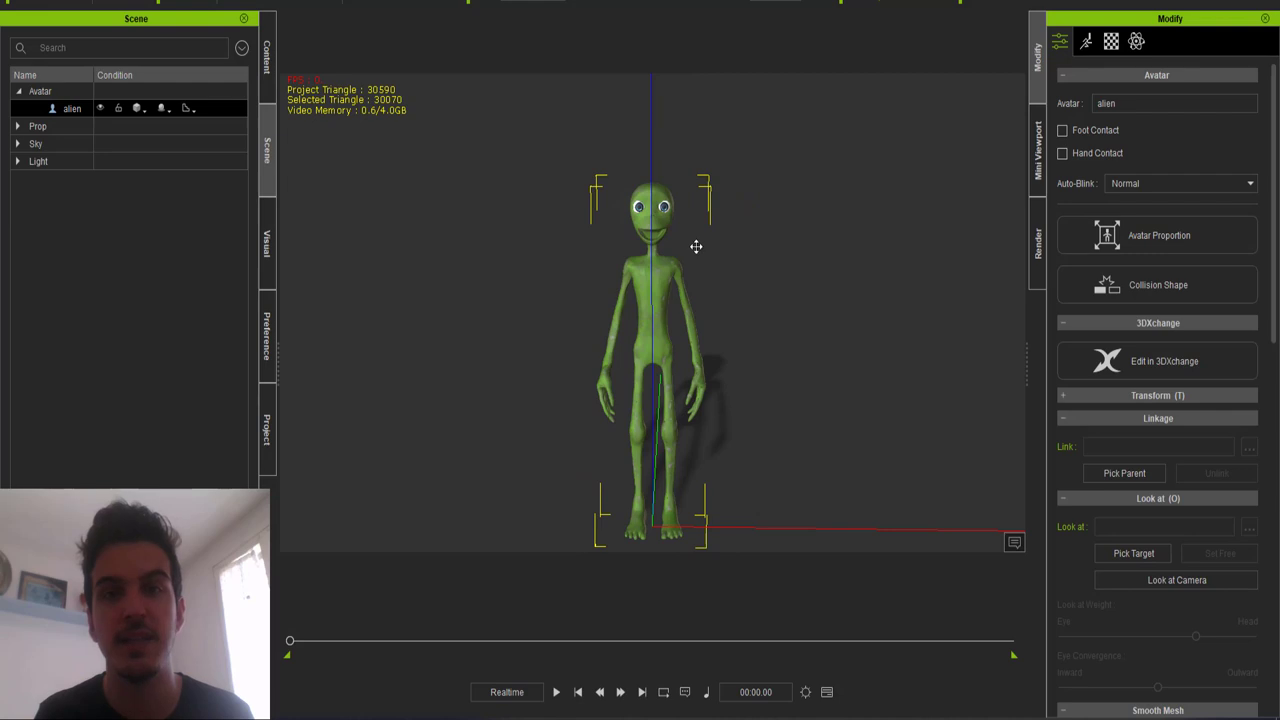
{"action": "middle_click_drag", "start_coordinate": [696, 246], "coordinate": [695, 230]}
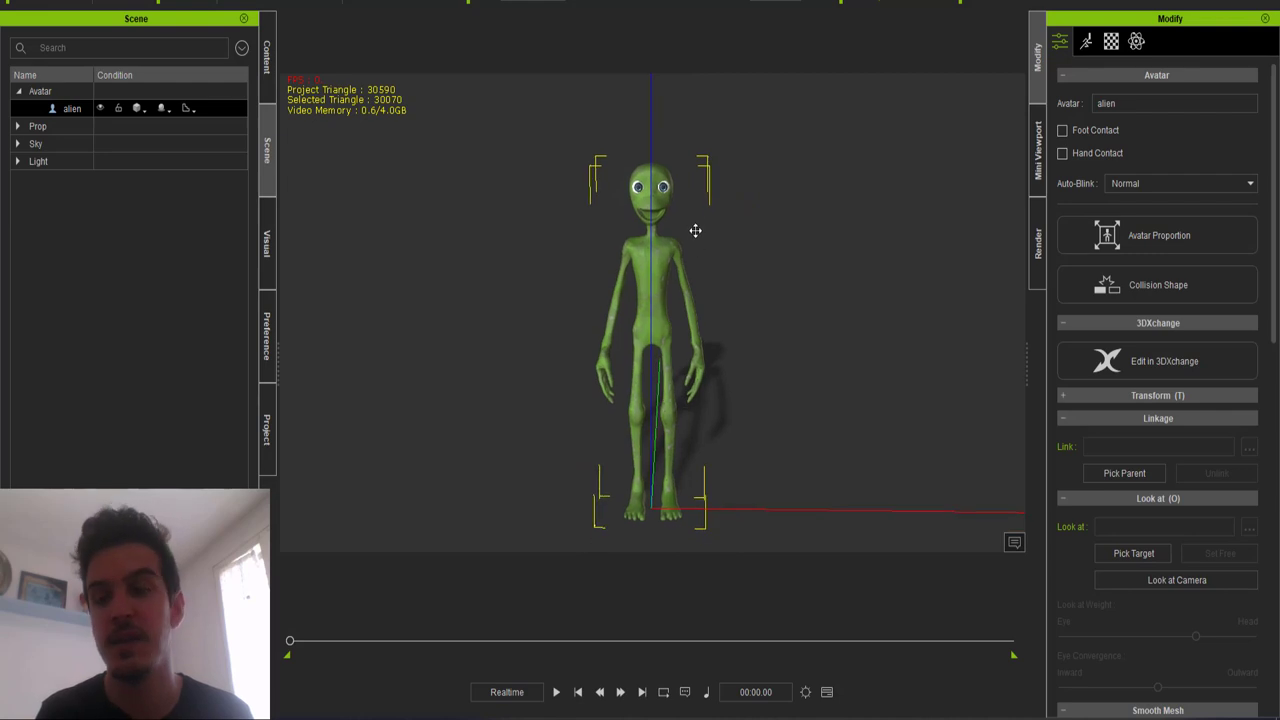
Step: Raise the alien's arm via its shoulder in Edit Motion Layer, then return to Mixamo
{"action": "left_click", "coordinate": [1089, 42]}
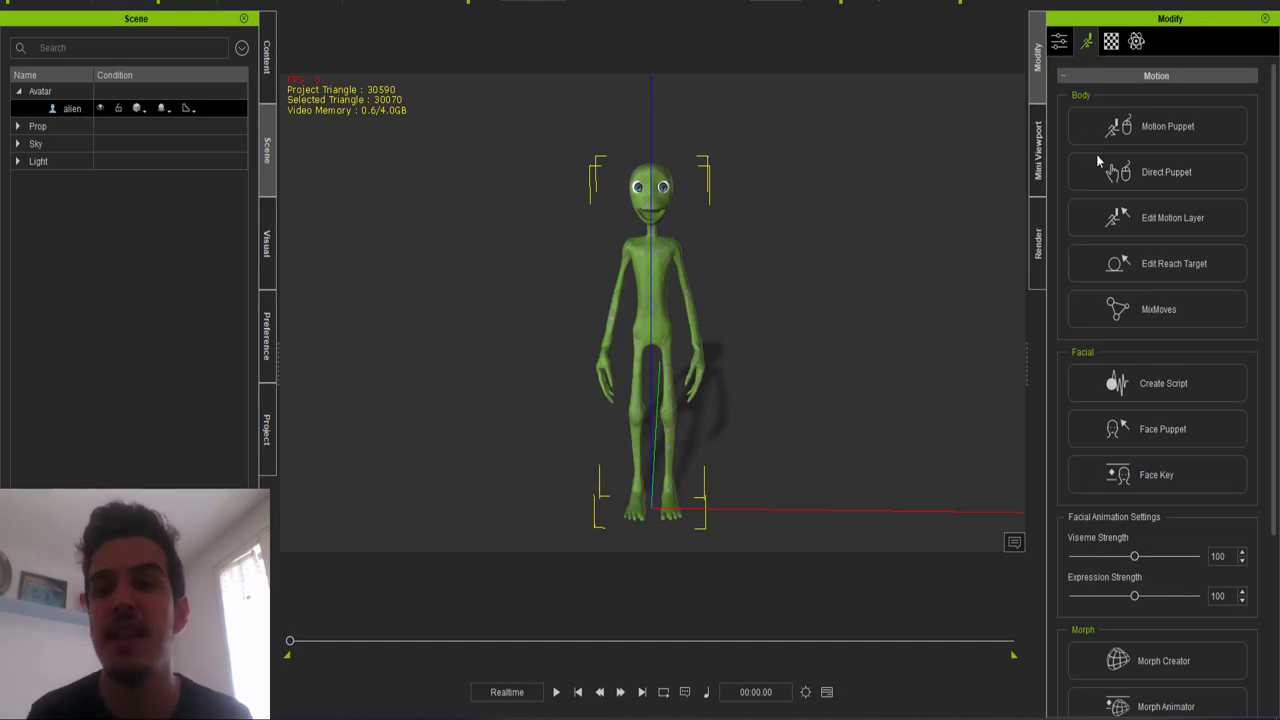
{"action": "left_click", "coordinate": [1151, 230]}
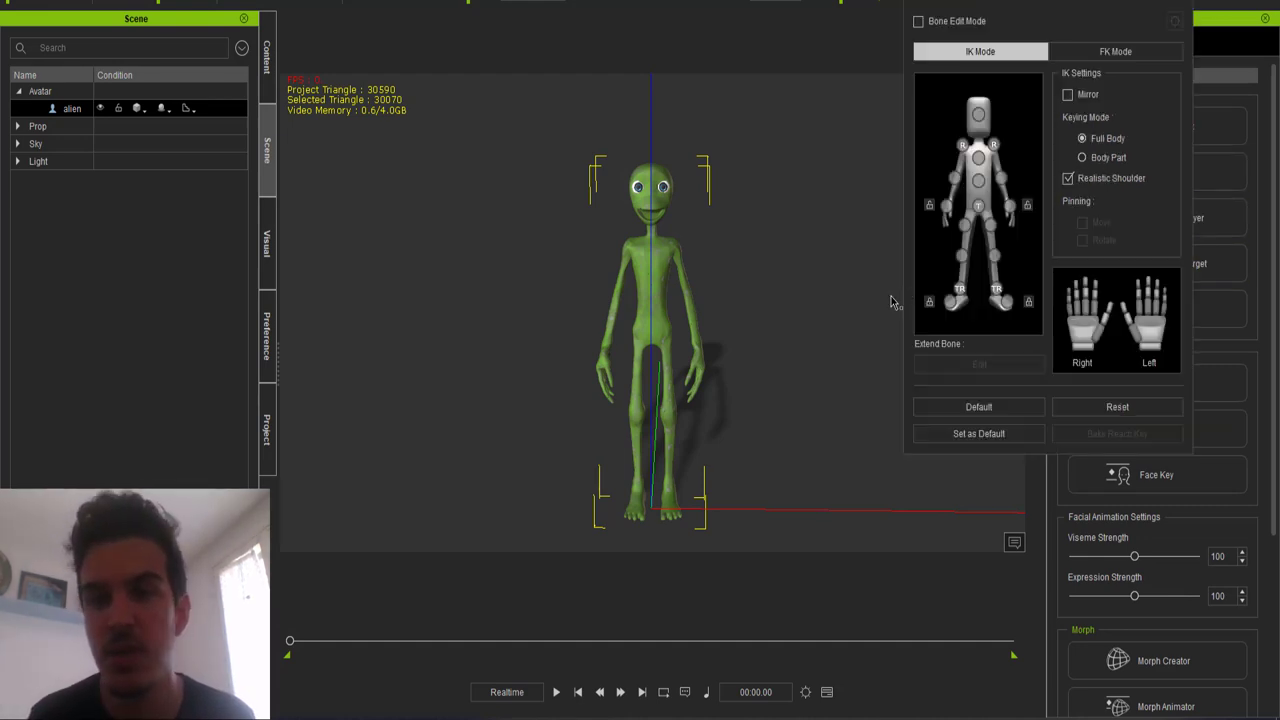
{"action": "left_click", "coordinate": [963, 145]}
{"action": "mouse_move", "coordinate": [652, 225]}
{"action": "left_mouse_down"}
{"action": "mouse_move", "coordinate": [666, 160]}
{"action": "mouse_move", "coordinate": [598, 207]}
{"action": "mouse_move", "coordinate": [592, 240]}
{"action": "left_mouse_up"}
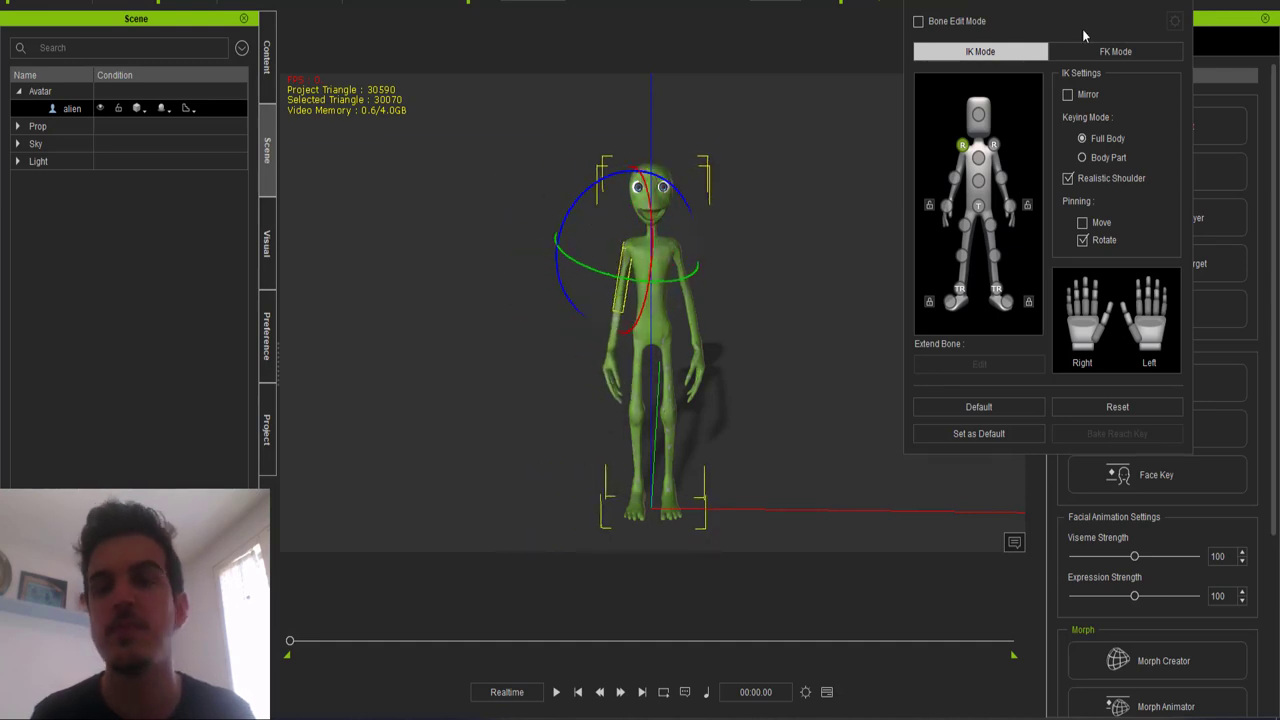
{"action": "left_click", "coordinate": [1174, 18]}
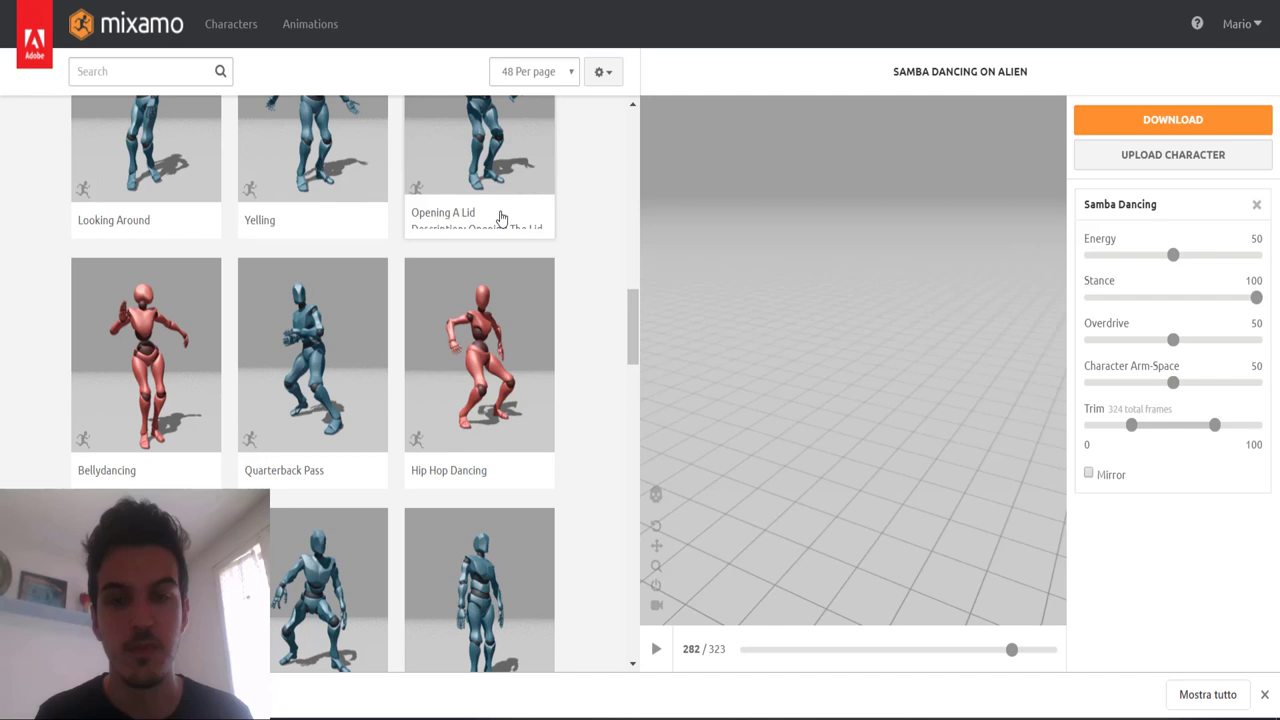
{"action": "scroll", "coordinate": [420, 235], "scroll_direction": "up", "scroll_amount": 2}
{"action": "scroll", "coordinate": [421, 241], "scroll_direction": "up", "scroll_amount": 2}
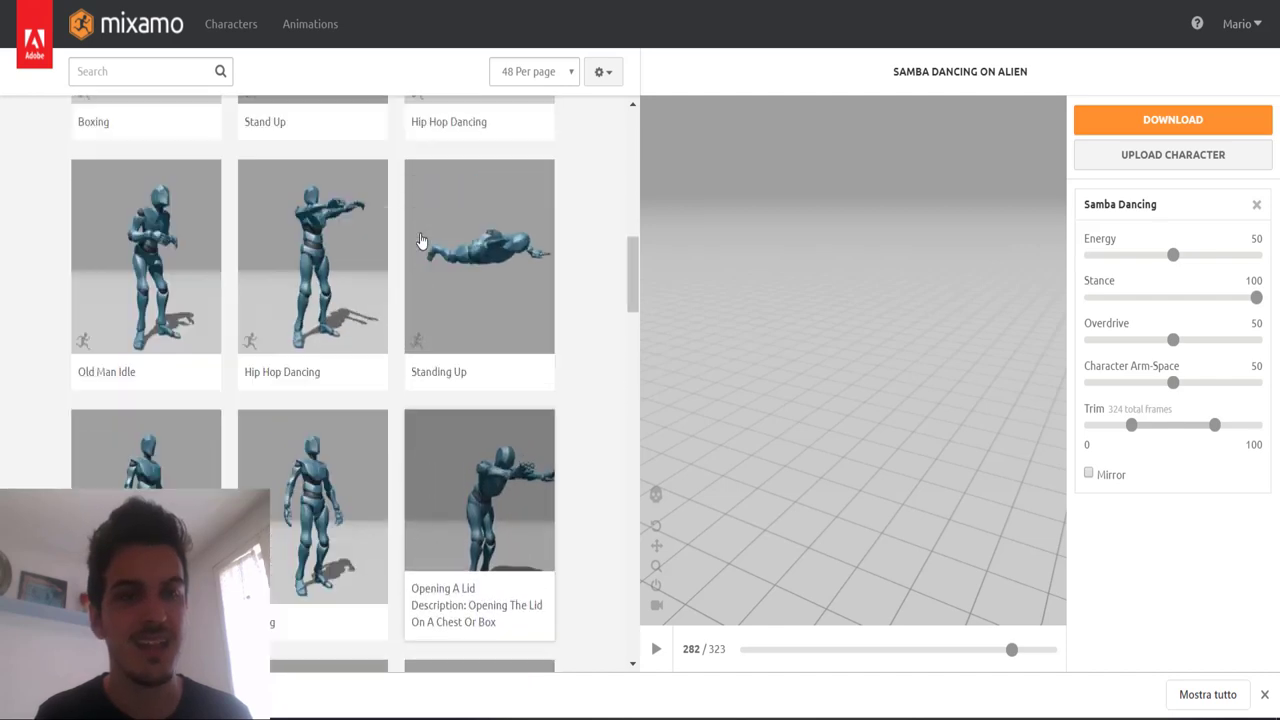
Step: Load the stock Remy character from Mixamo's Characters library as the preview model
{"action": "scroll", "coordinate": [420, 241], "scroll_direction": "up", "scroll_amount": 3}
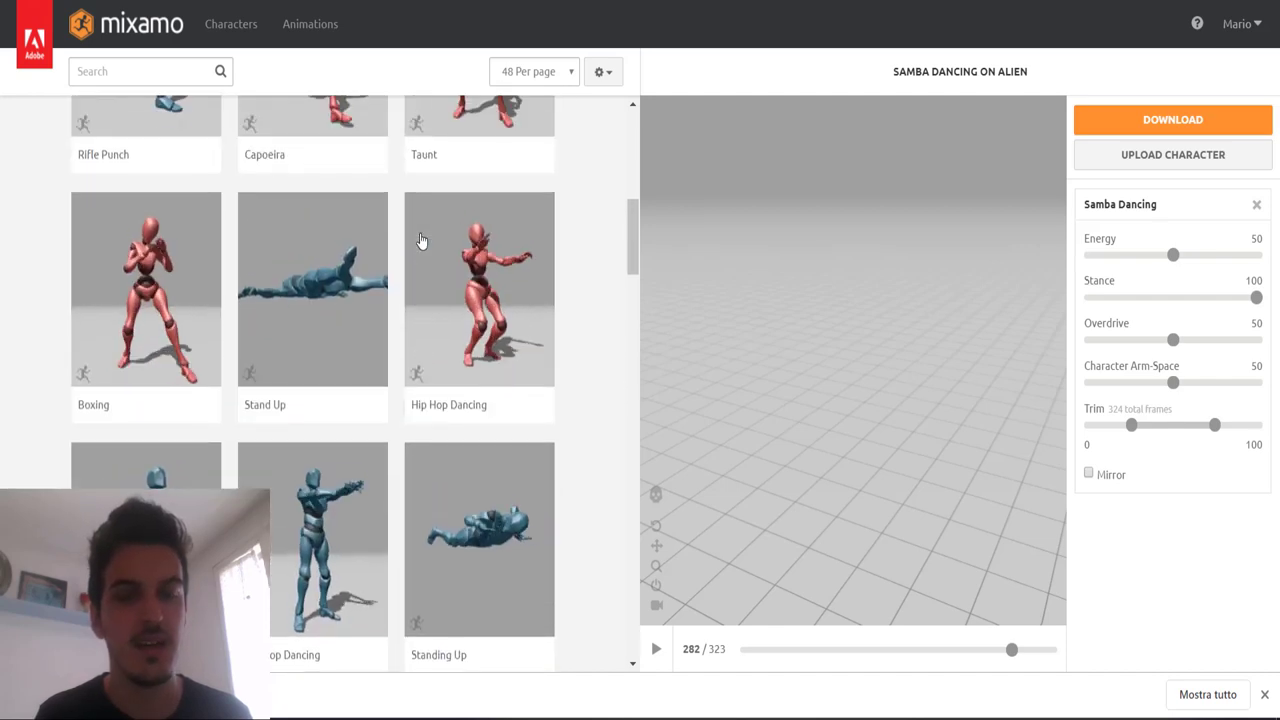
{"action": "left_click", "coordinate": [236, 33]}
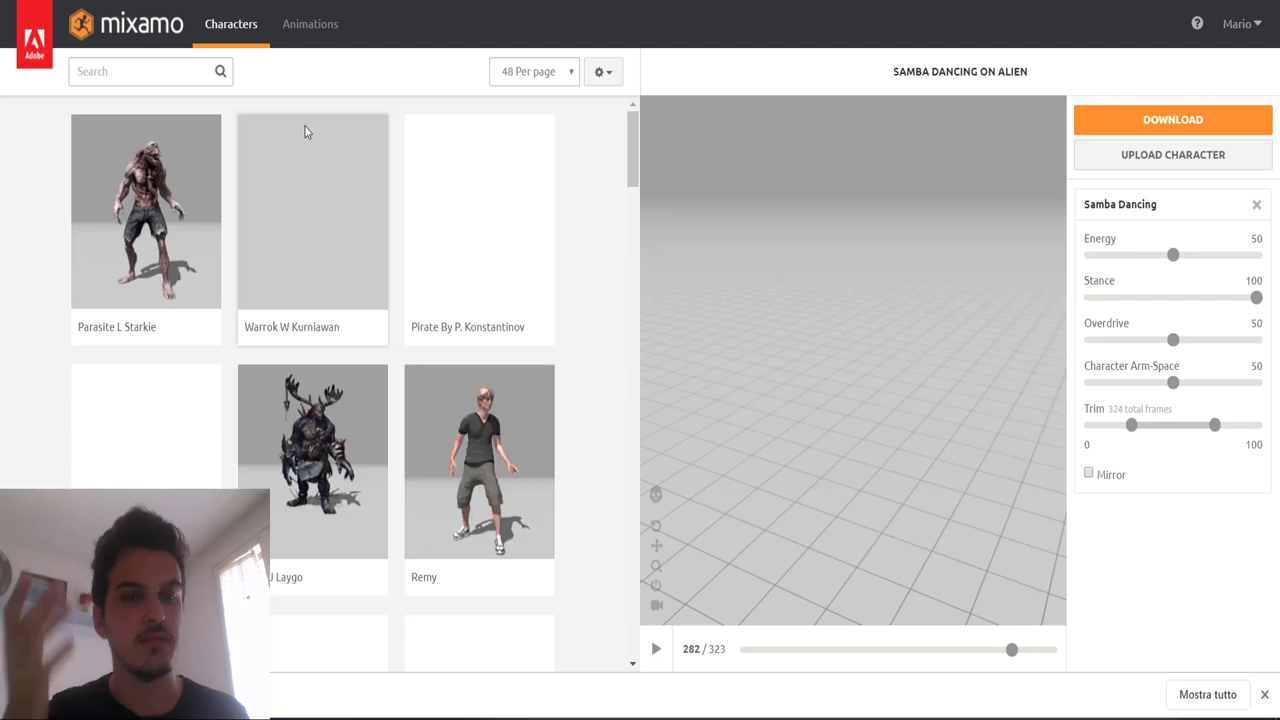
{"action": "scroll", "coordinate": [423, 371], "scroll_direction": "down", "scroll_amount": 2}
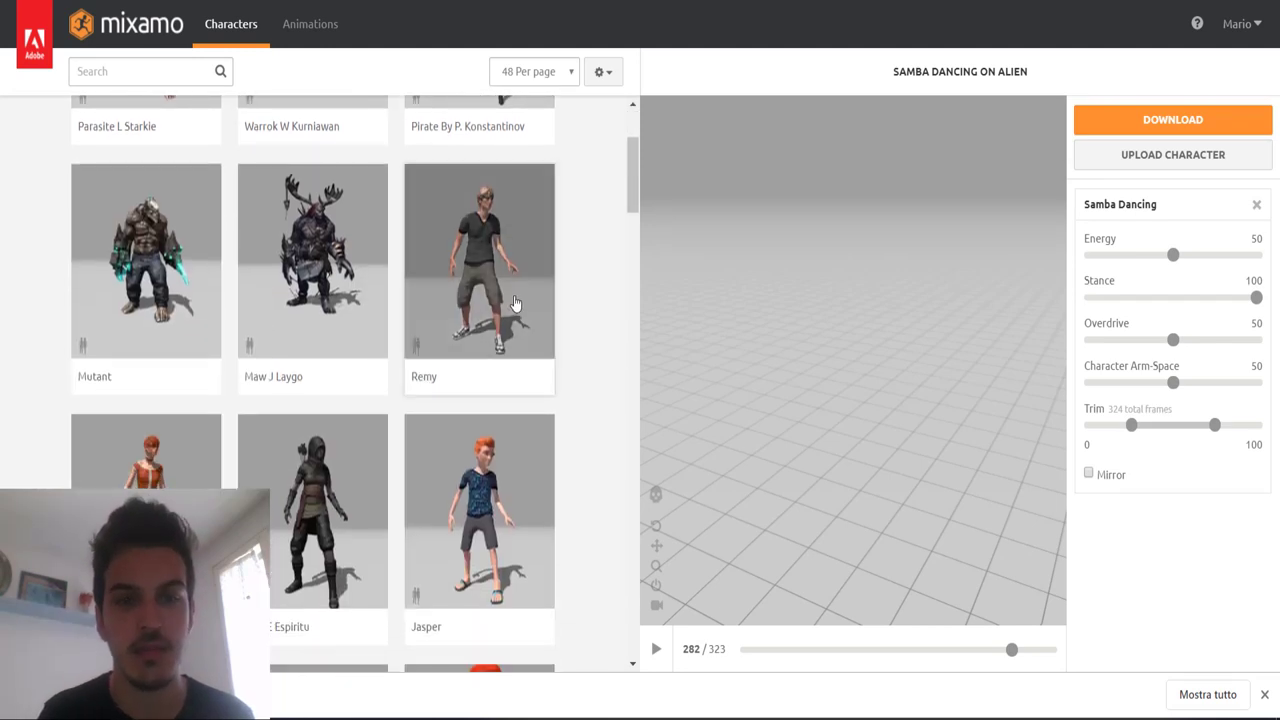
{"action": "left_click", "coordinate": [466, 292]}
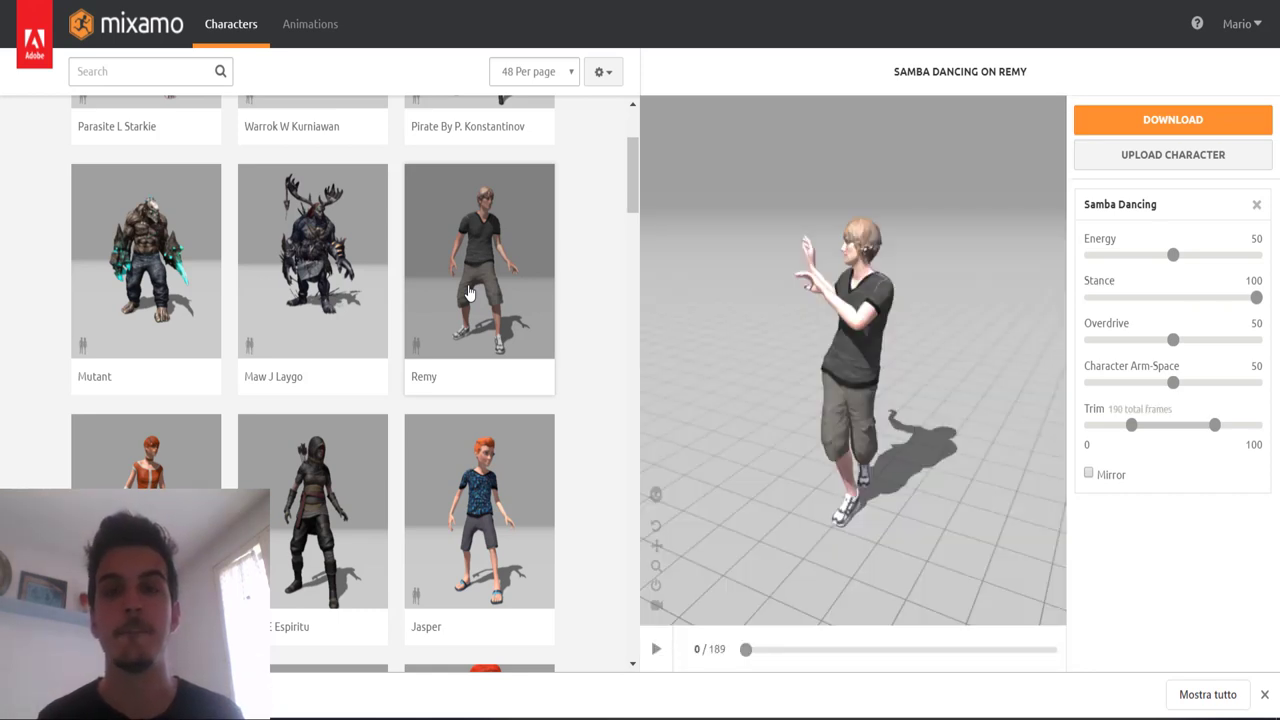
{"action": "left_click", "coordinate": [312, 25]}
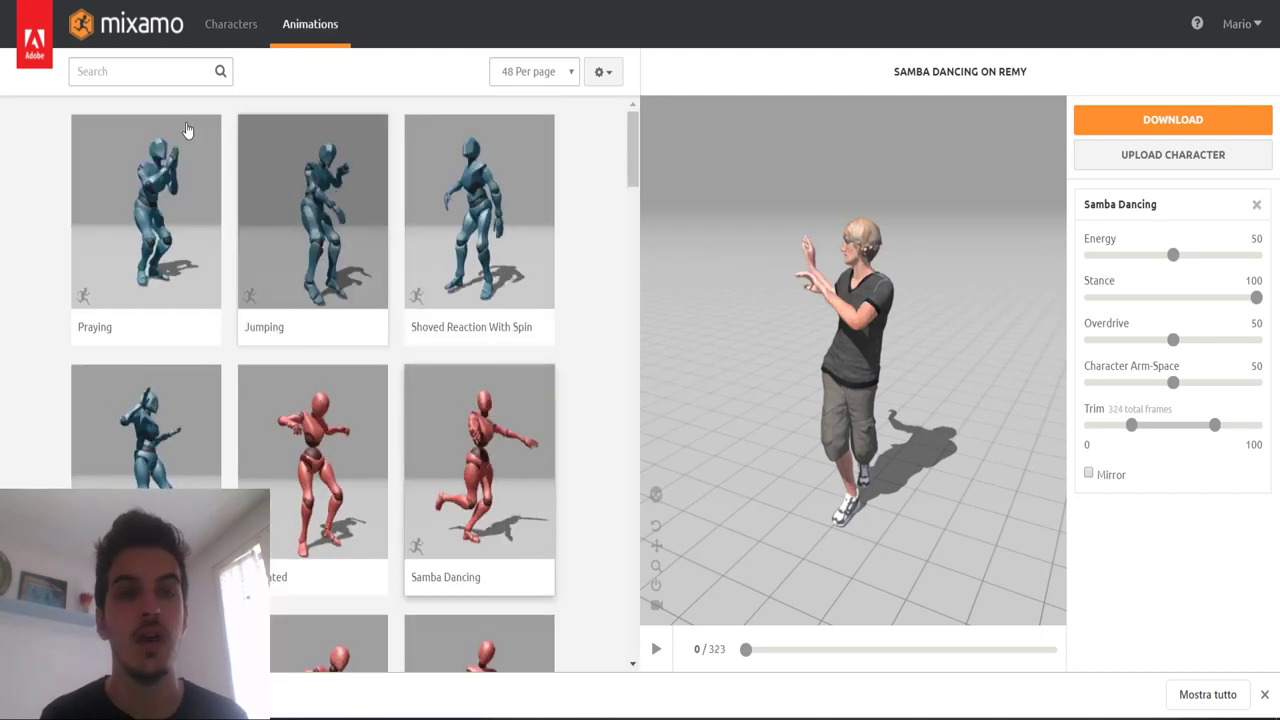
{"action": "left_click", "coordinate": [106, 69]}
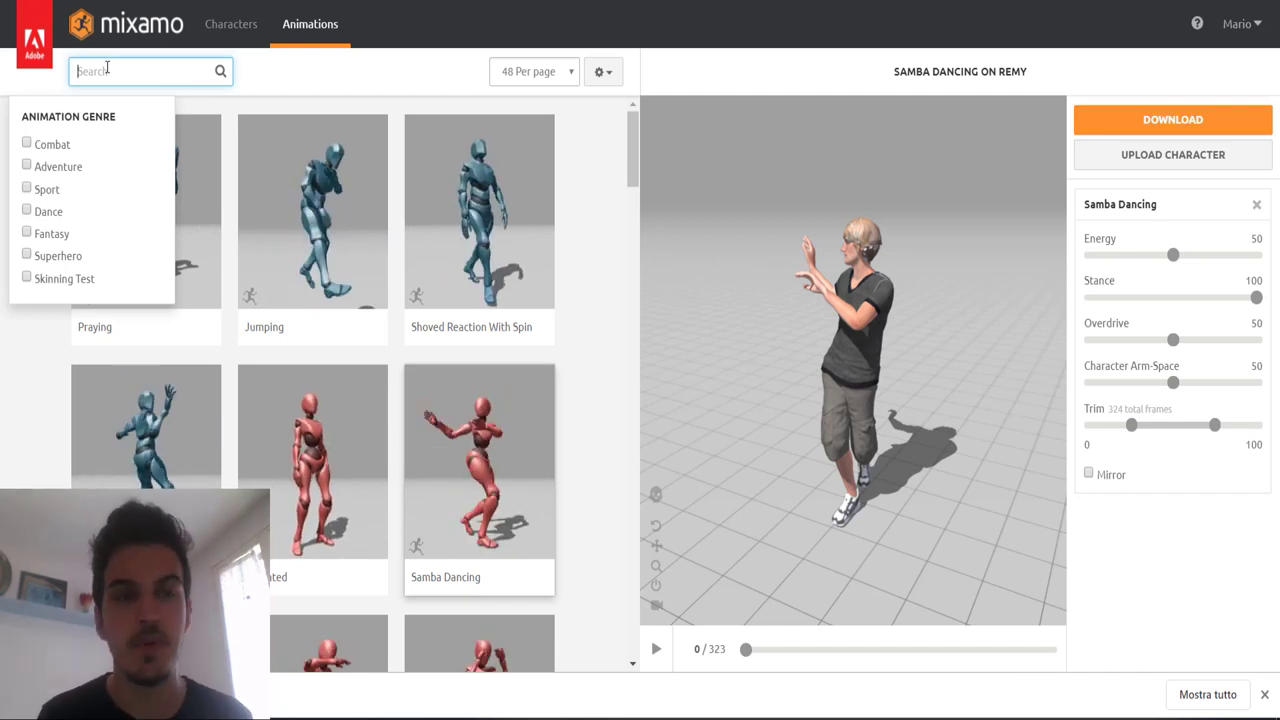
{"action": "type", "text": "jum"}
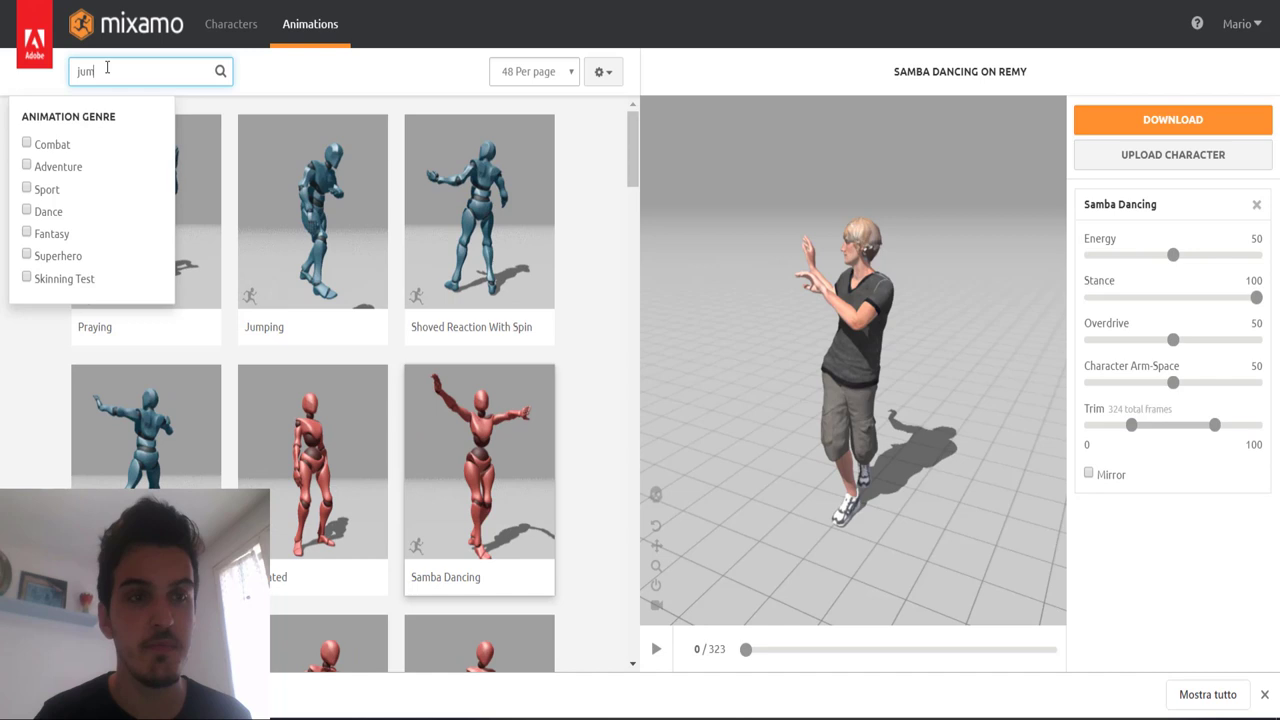
{"action": "type", "text": "p"}
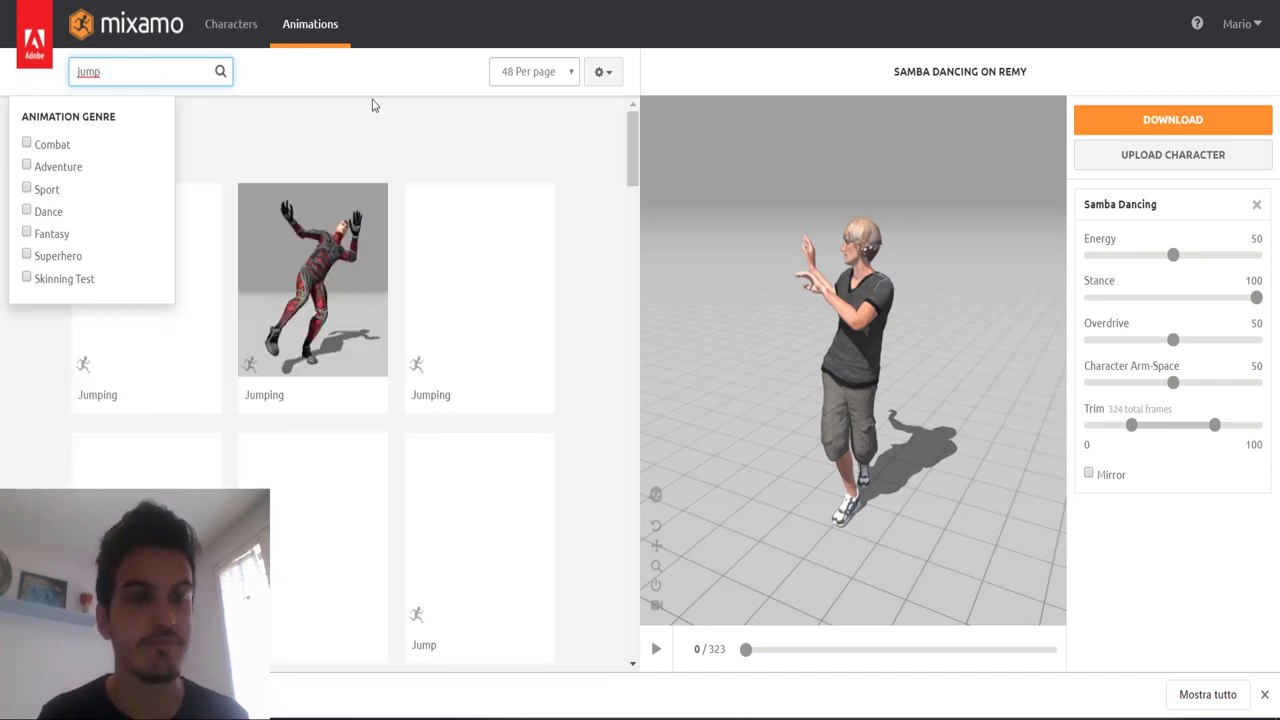
{"action": "key", "text": "Return"}
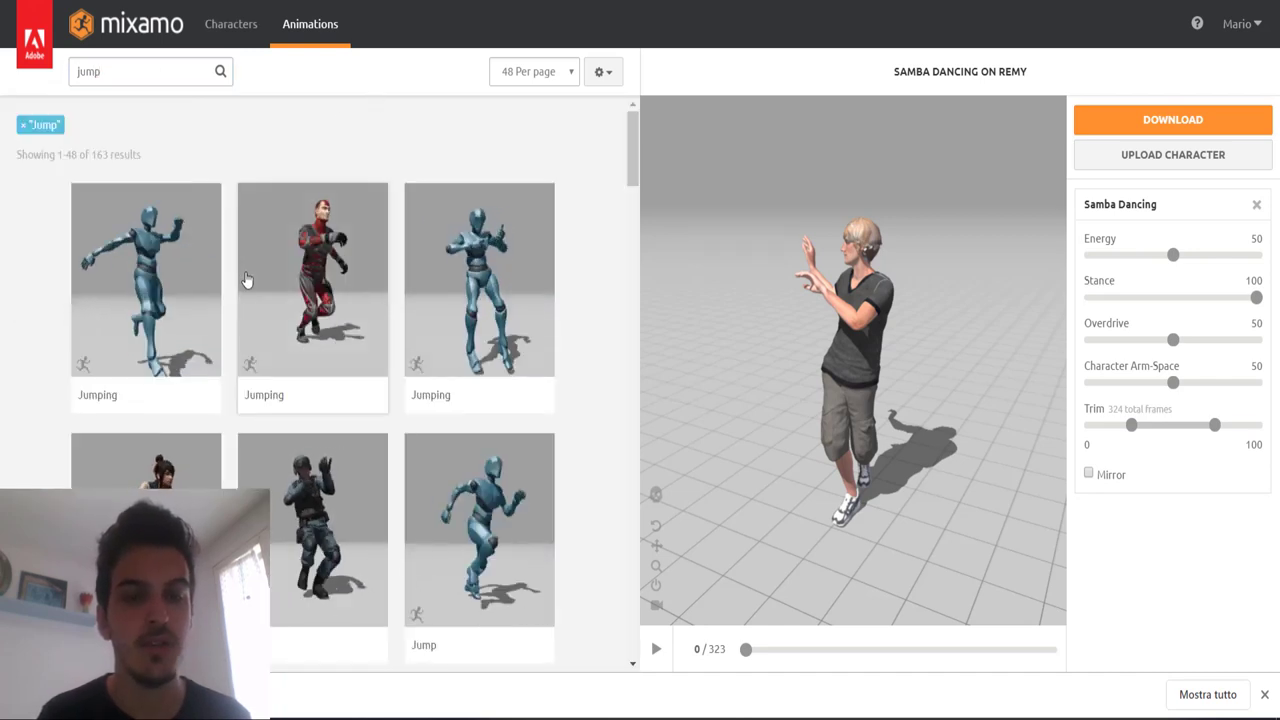
{"action": "scroll", "coordinate": [247, 280], "scroll_direction": "down", "scroll_amount": 1}
{"action": "scroll", "coordinate": [247, 280], "scroll_direction": "down", "scroll_amount": 1}
{"action": "scroll", "coordinate": [247, 280], "scroll_direction": "down", "scroll_amount": 1}
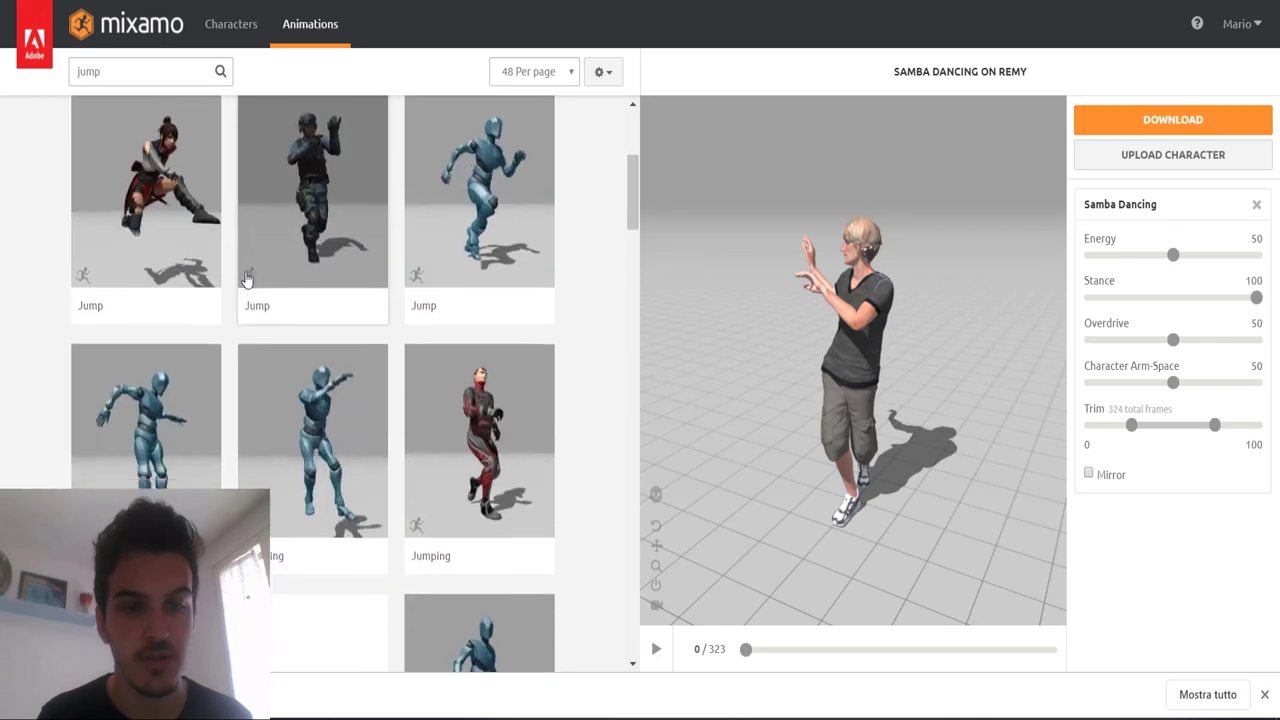
{"action": "scroll", "coordinate": [247, 280], "scroll_direction": "down", "scroll_amount": 1}
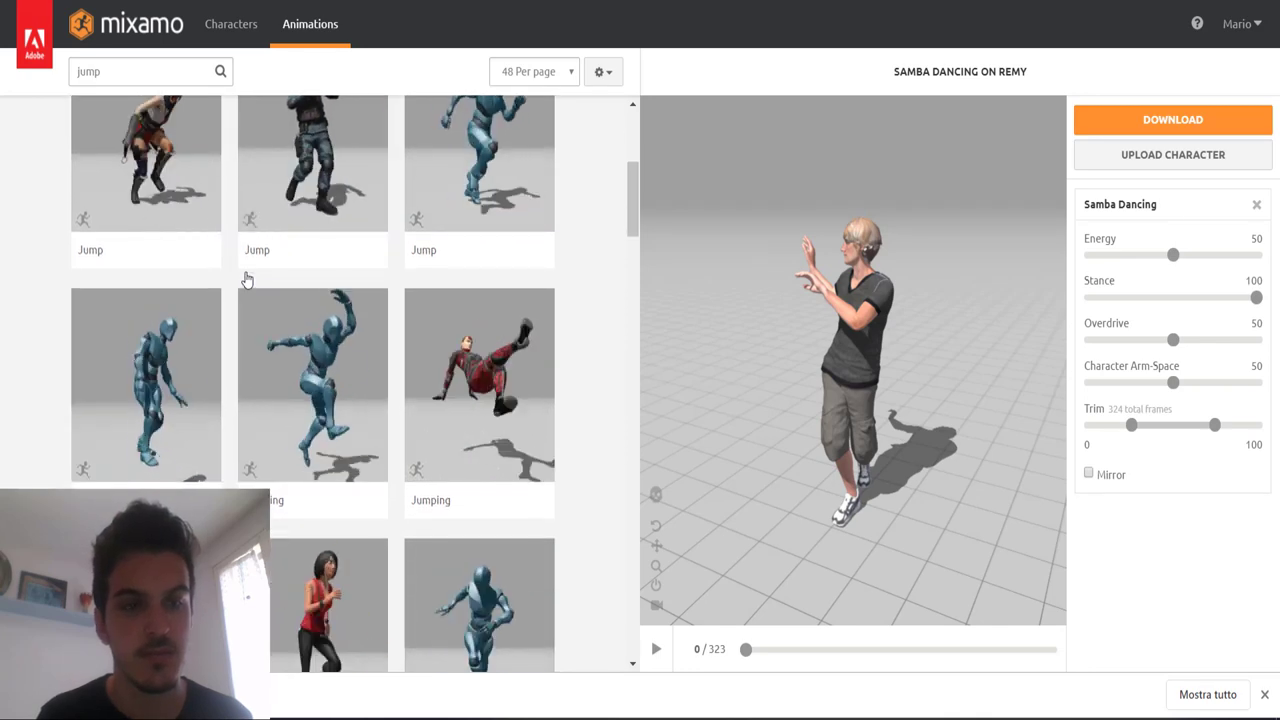
{"action": "scroll", "coordinate": [247, 280], "scroll_direction": "down", "scroll_amount": 1}
{"action": "scroll", "coordinate": [247, 280], "scroll_direction": "down", "scroll_amount": 2}
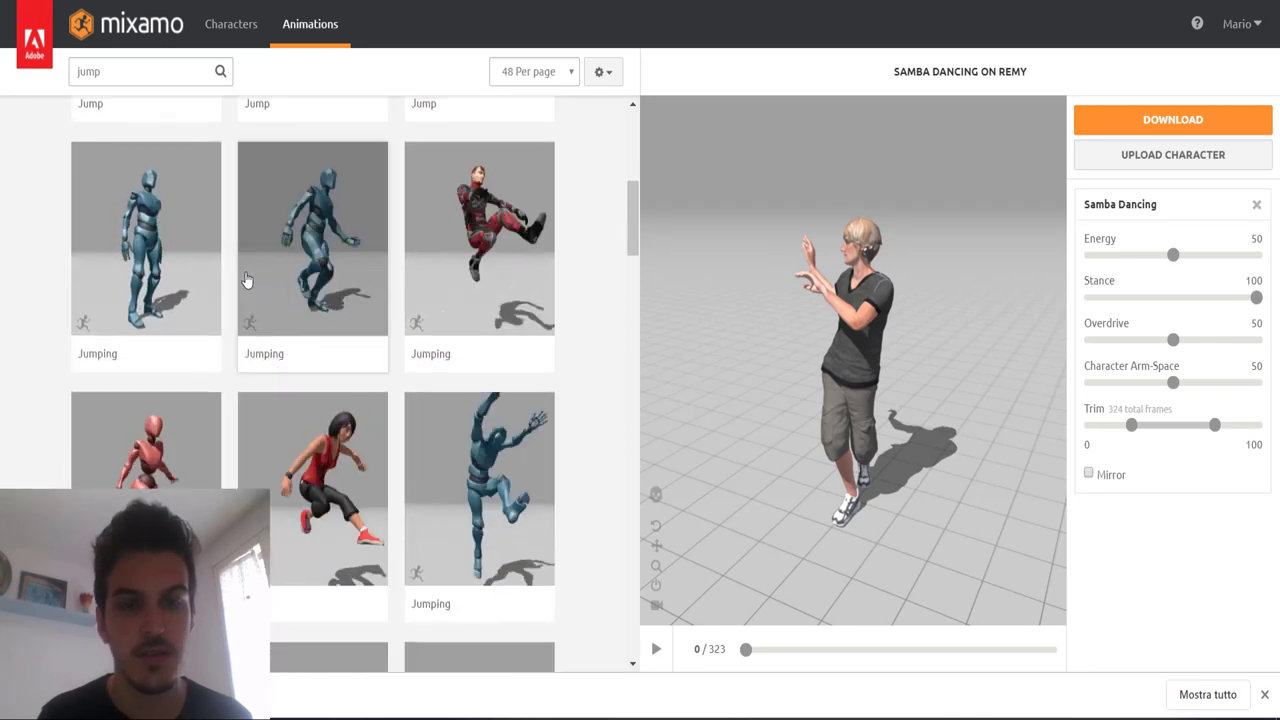
{"action": "scroll", "coordinate": [249, 280], "scroll_direction": "down", "scroll_amount": 3}
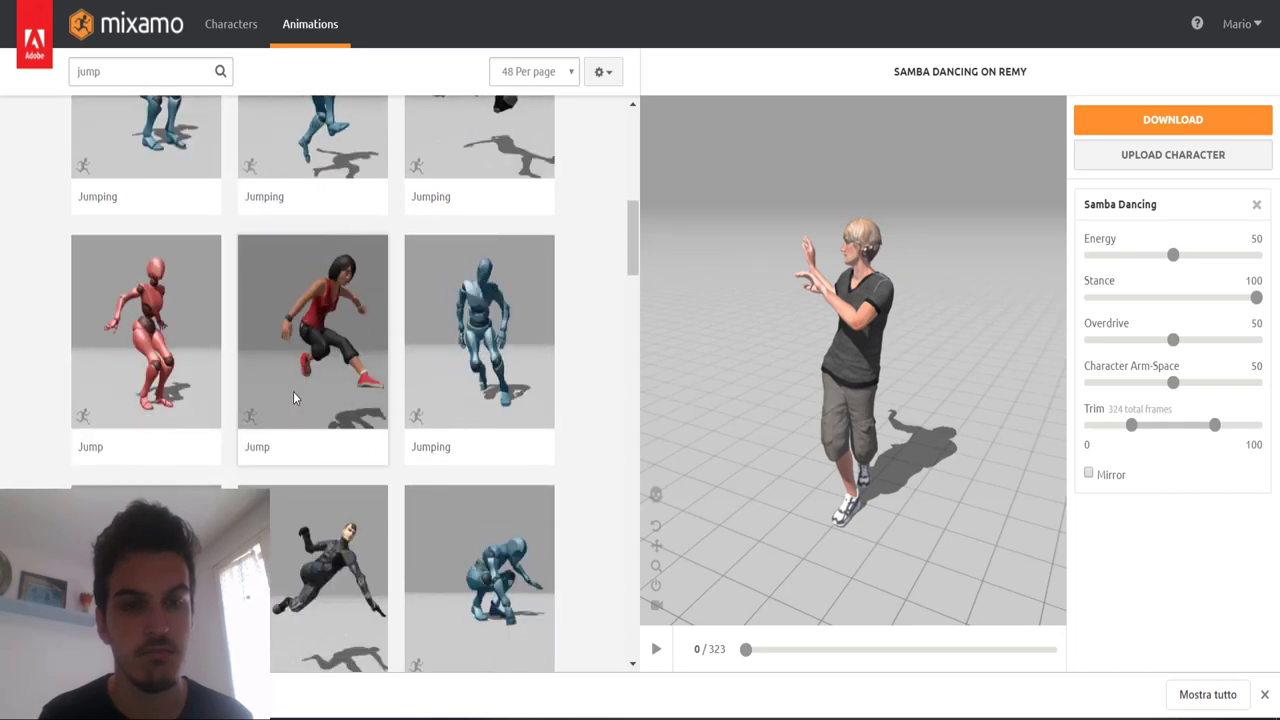
{"action": "scroll", "coordinate": [293, 398], "scroll_direction": "down", "scroll_amount": 3}
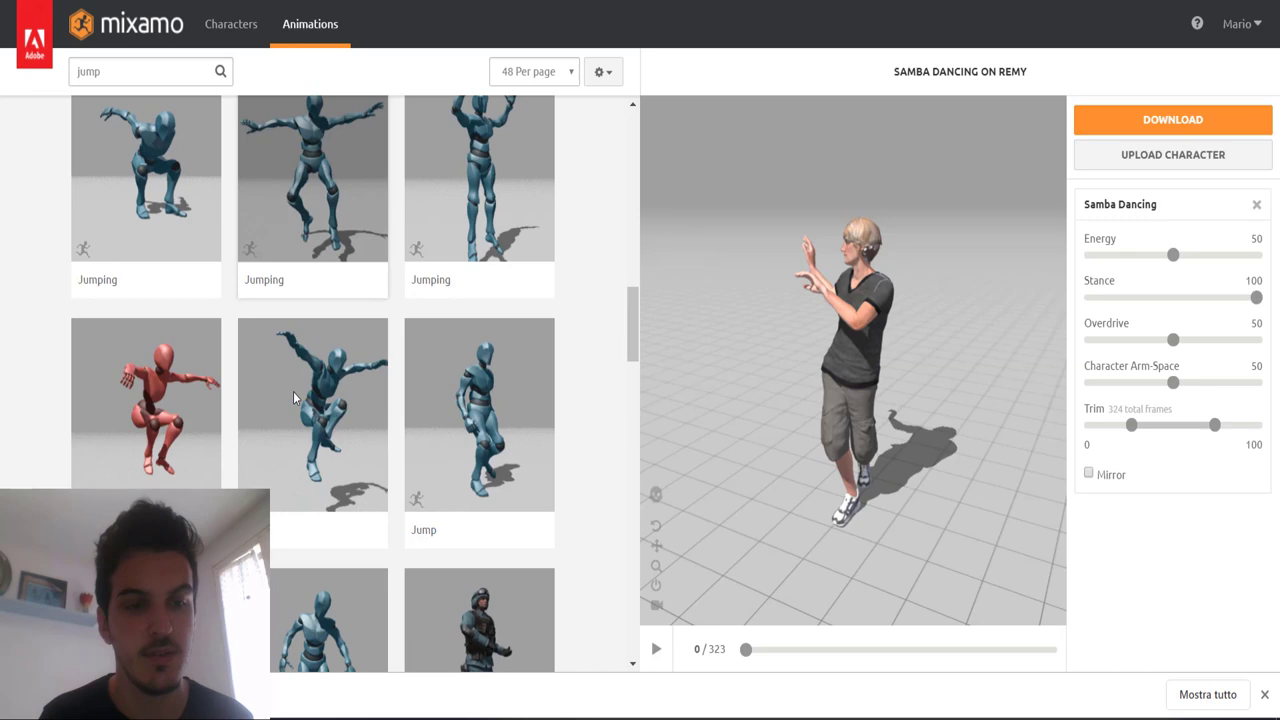
Step: Download Mixamo's Jump animation as a 30 fps FBX, Without Skin
{"action": "left_click", "coordinate": [180, 440]}
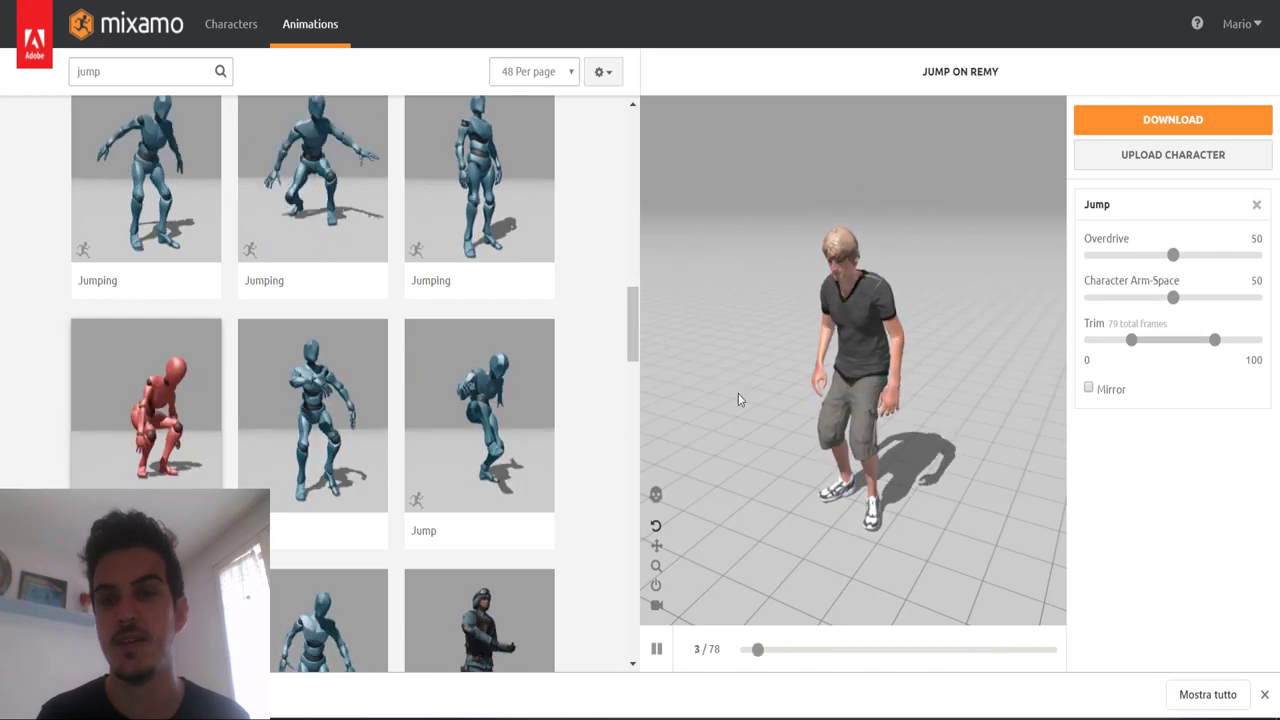
{"action": "left_click", "coordinate": [1155, 128]}
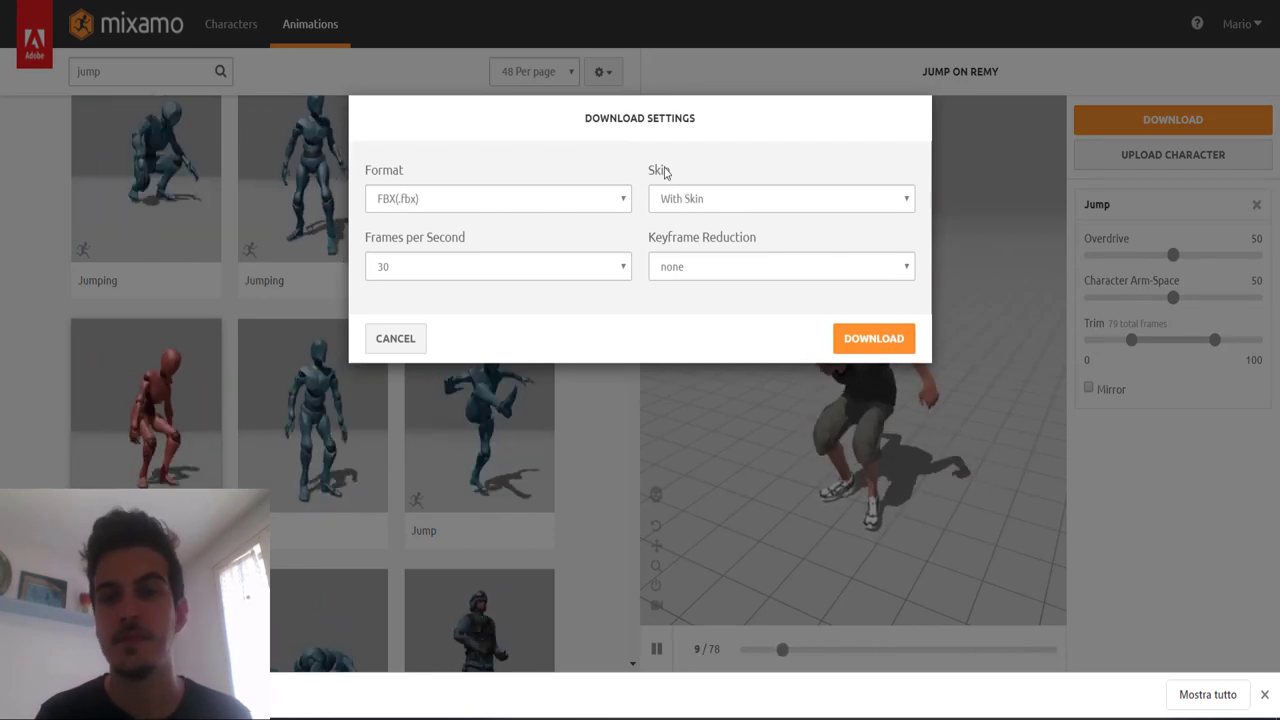
{"action": "left_click", "coordinate": [700, 198]}
{"action": "left_click", "coordinate": [708, 236]}
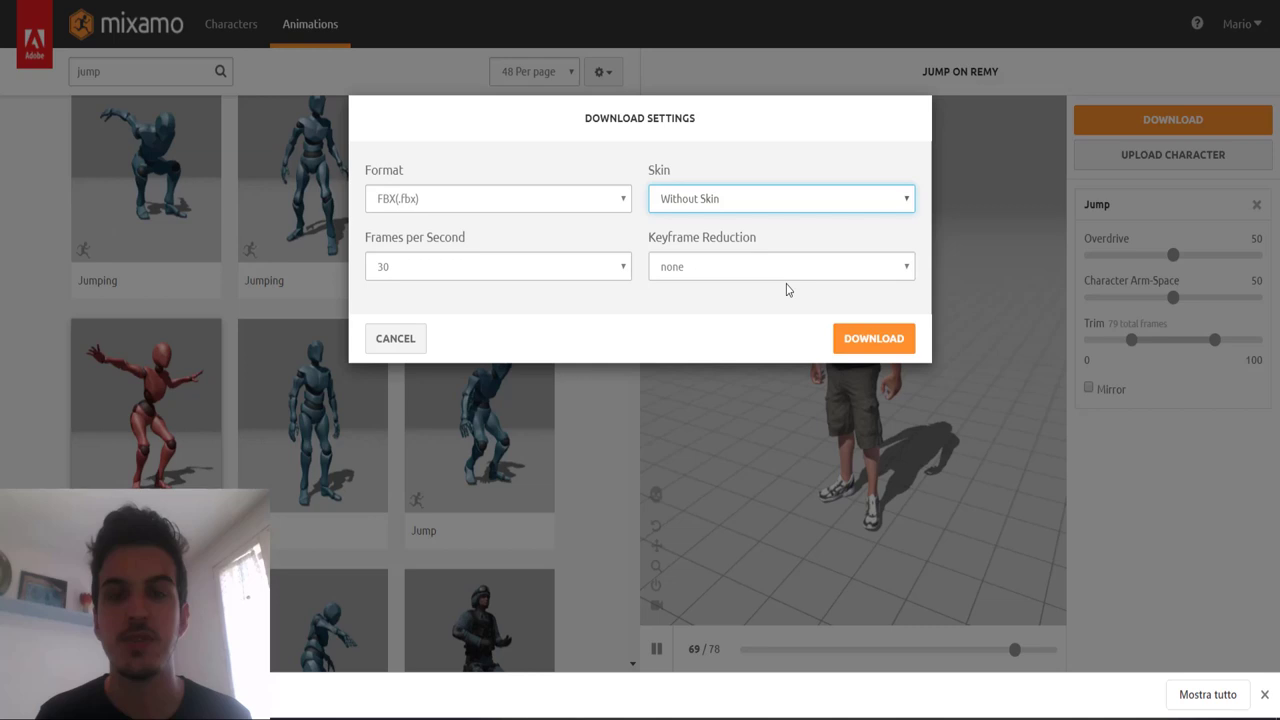
{"action": "left_click", "coordinate": [874, 342]}
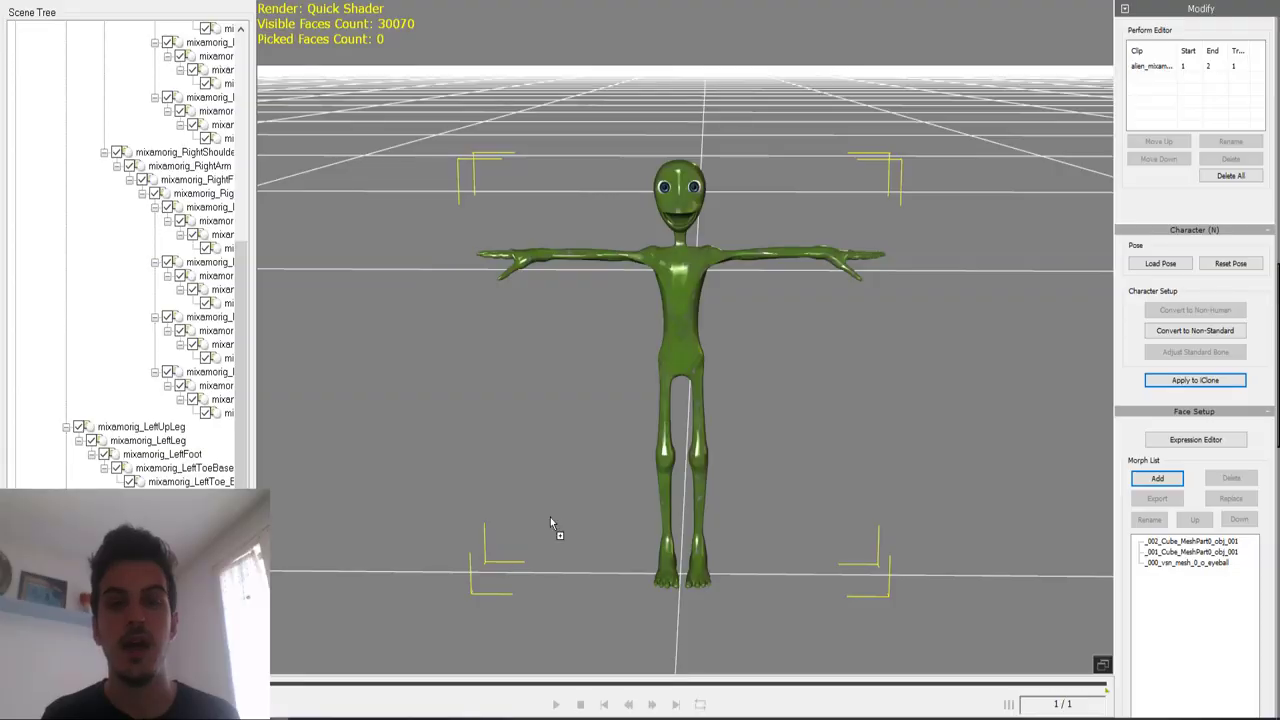
Step: Import the skinless Jump FBX as a non-standard character, discarding the alien and skipping facial clips
{"action": "left_click_drag", "start_coordinate": [550, 518], "coordinate": [633, 414]}
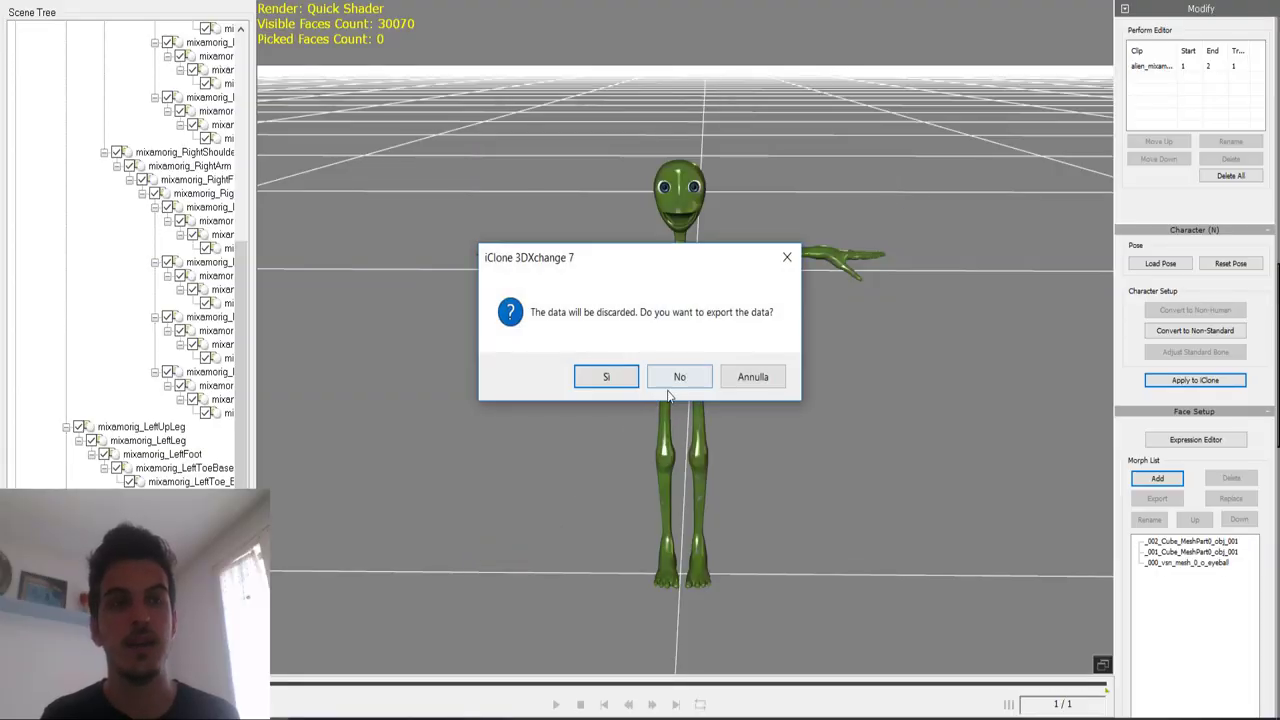
{"action": "left_click", "coordinate": [688, 374]}
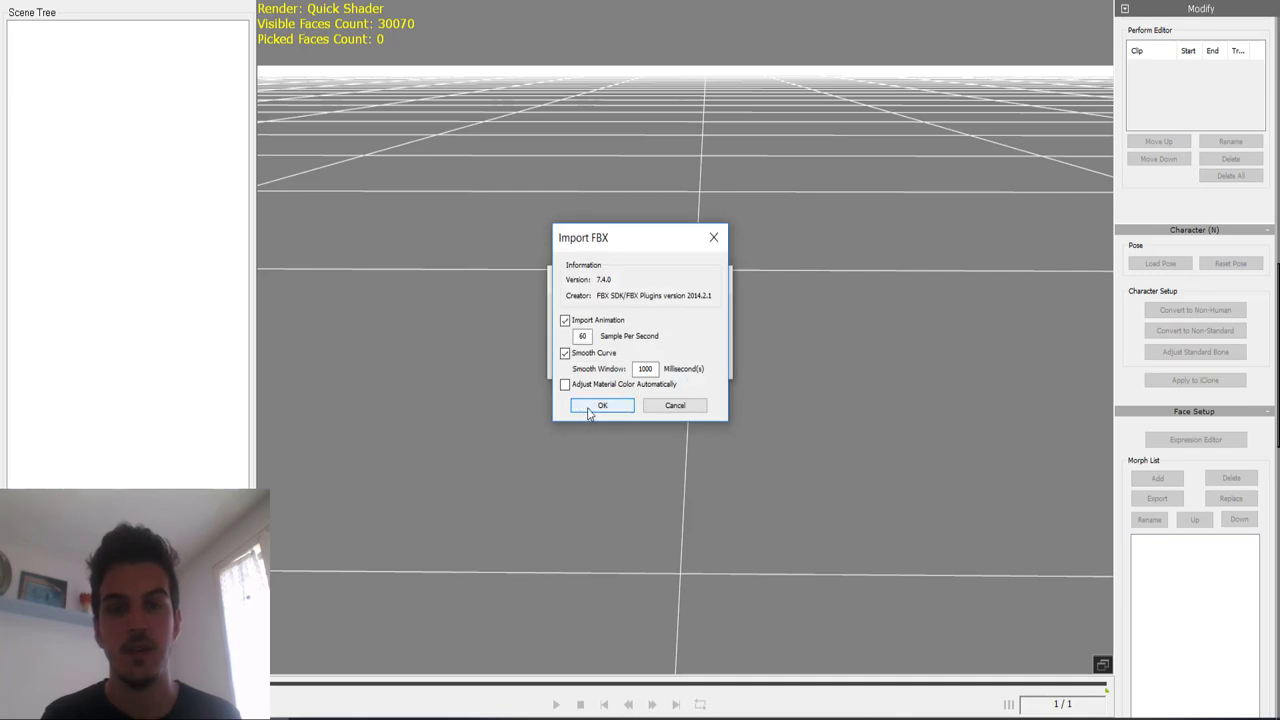
{"action": "left_click", "coordinate": [589, 408]}
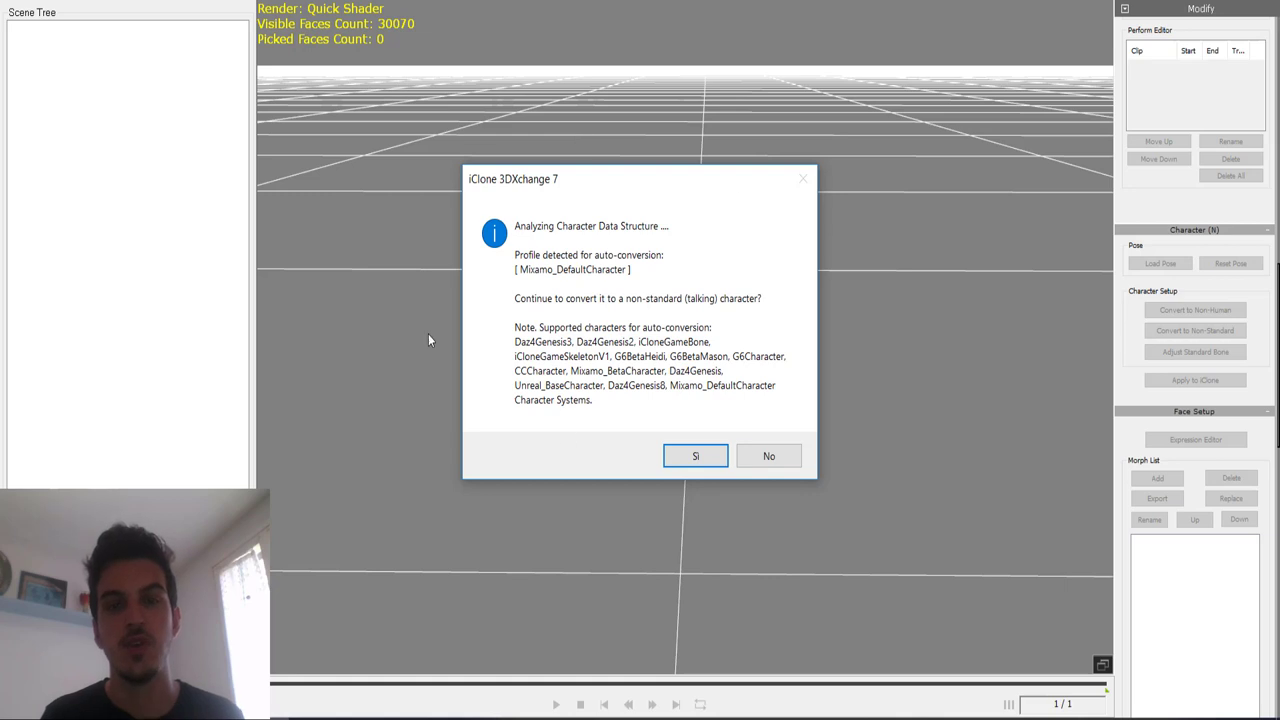
{"action": "left_click", "coordinate": [690, 458]}
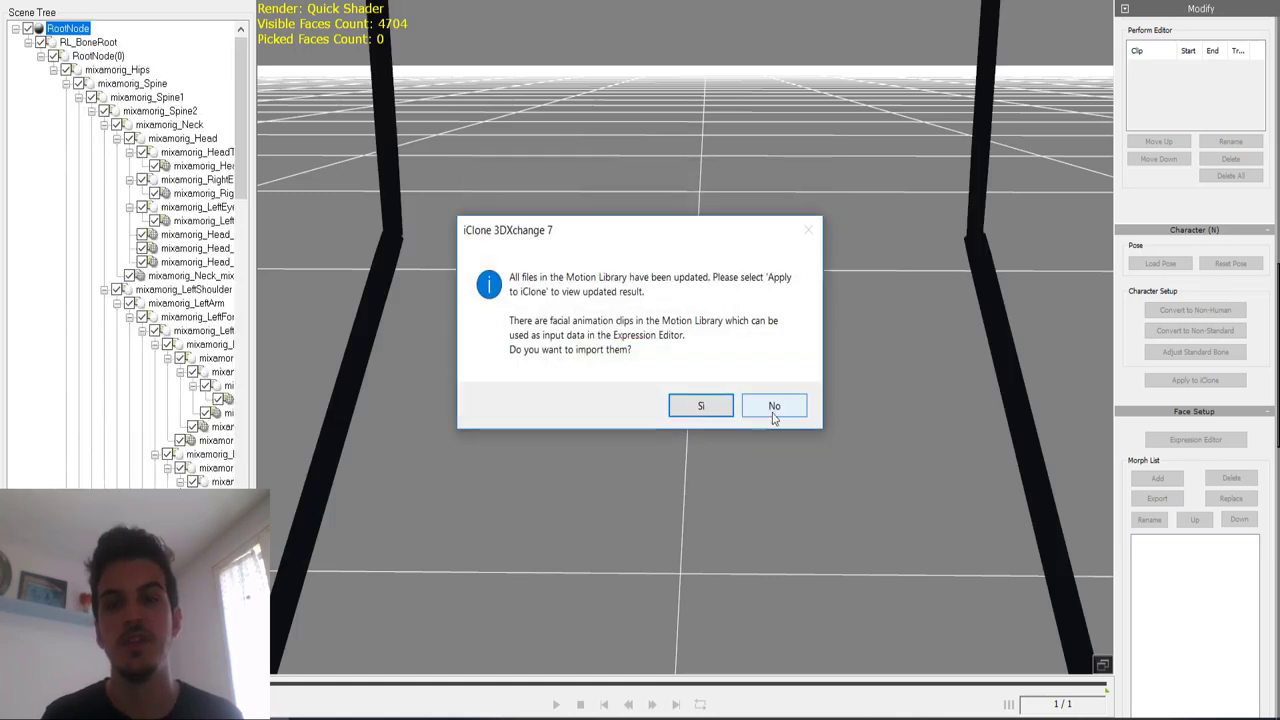
{"action": "left_click", "coordinate": [774, 408]}
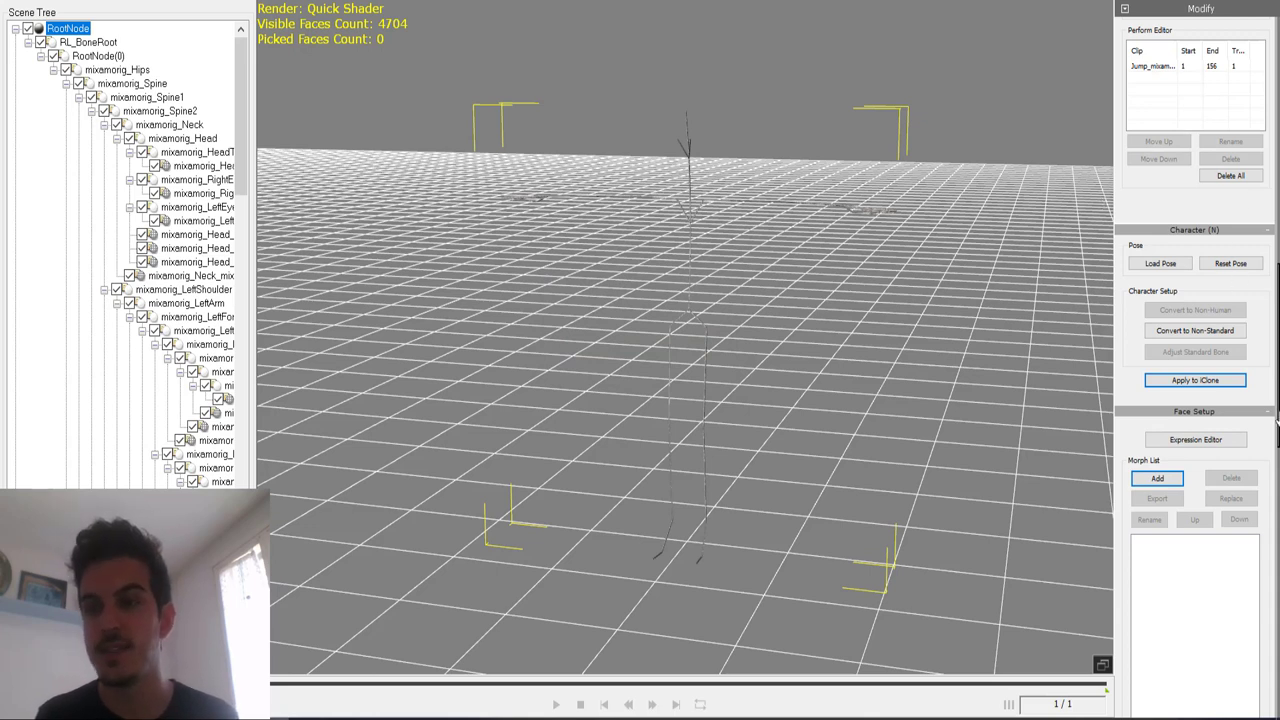
Step: Play the 156-frame Jump_mixamo clip on the bare skeleton
{"action": "scroll", "coordinate": [1180, 410], "scroll_direction": "up", "scroll_amount": 2}
{"action": "scroll", "coordinate": [1180, 410], "scroll_direction": "up", "scroll_amount": 2}
{"action": "scroll", "coordinate": [1180, 410], "scroll_direction": "up", "scroll_amount": 1}
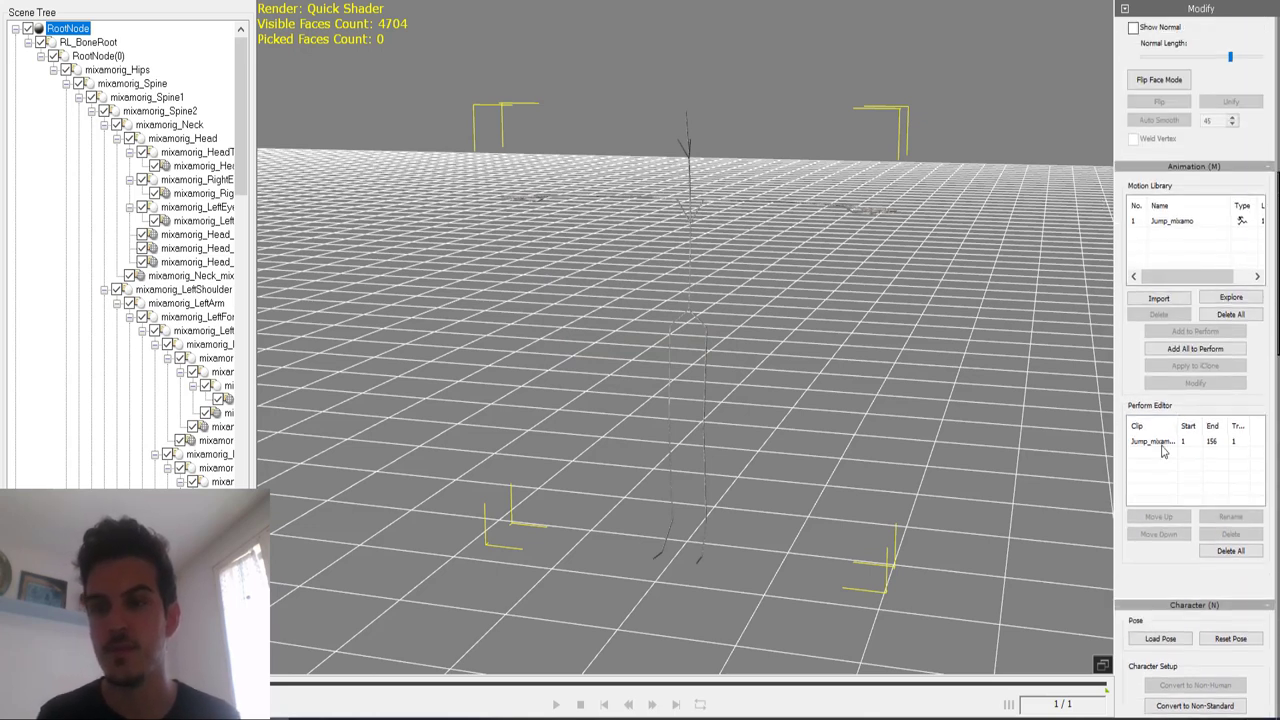
{"action": "left_click", "coordinate": [1162, 441]}
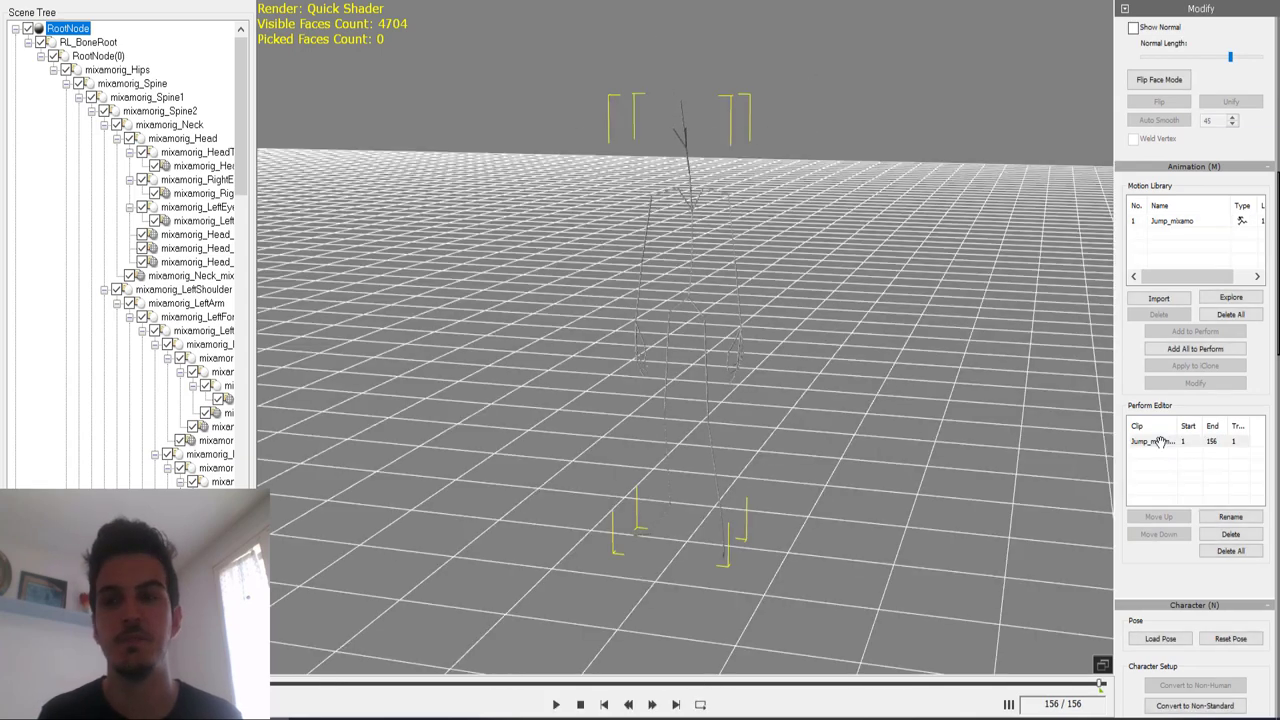
{"action": "left_click_drag", "start_coordinate": [1276, 426], "coordinate": [1276, 245]}
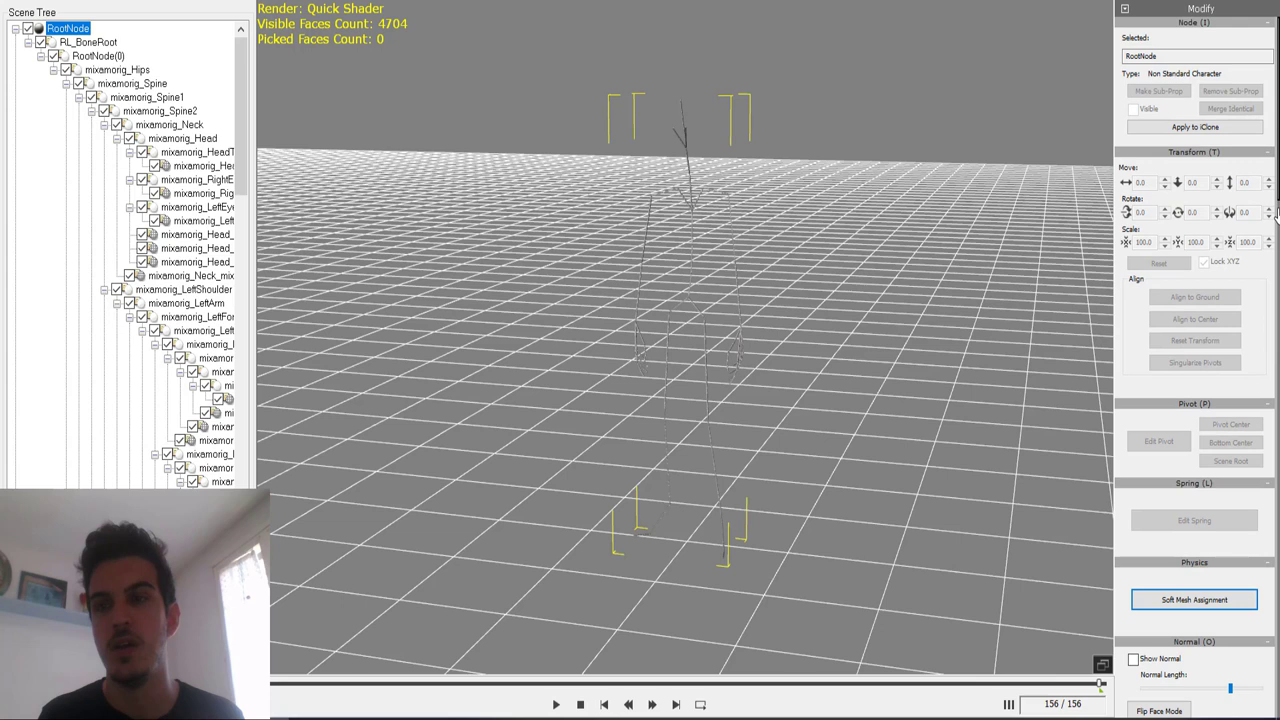
Step: Export Jump_mixamo.com as an animation-only iMotion file, without geometry, to animazioni mixamo
{"action": "left_click", "coordinate": [22, 0]}
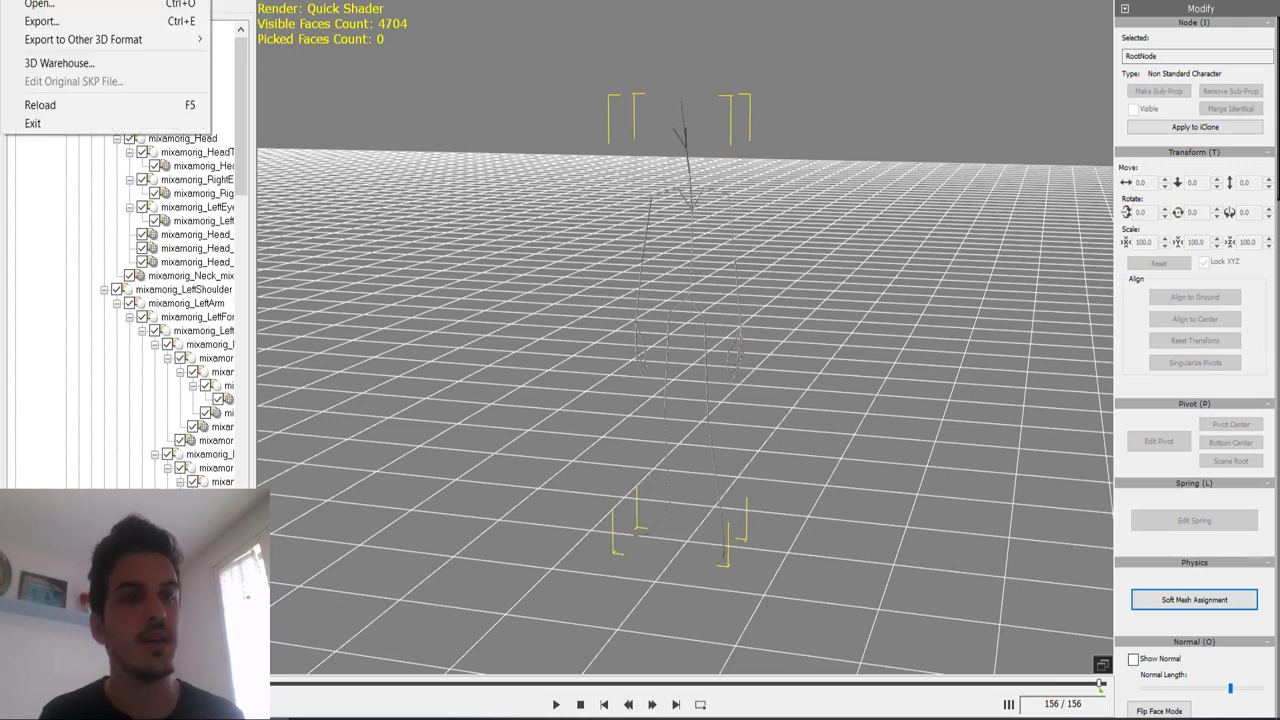
{"action": "left_click", "coordinate": [42, 21]}
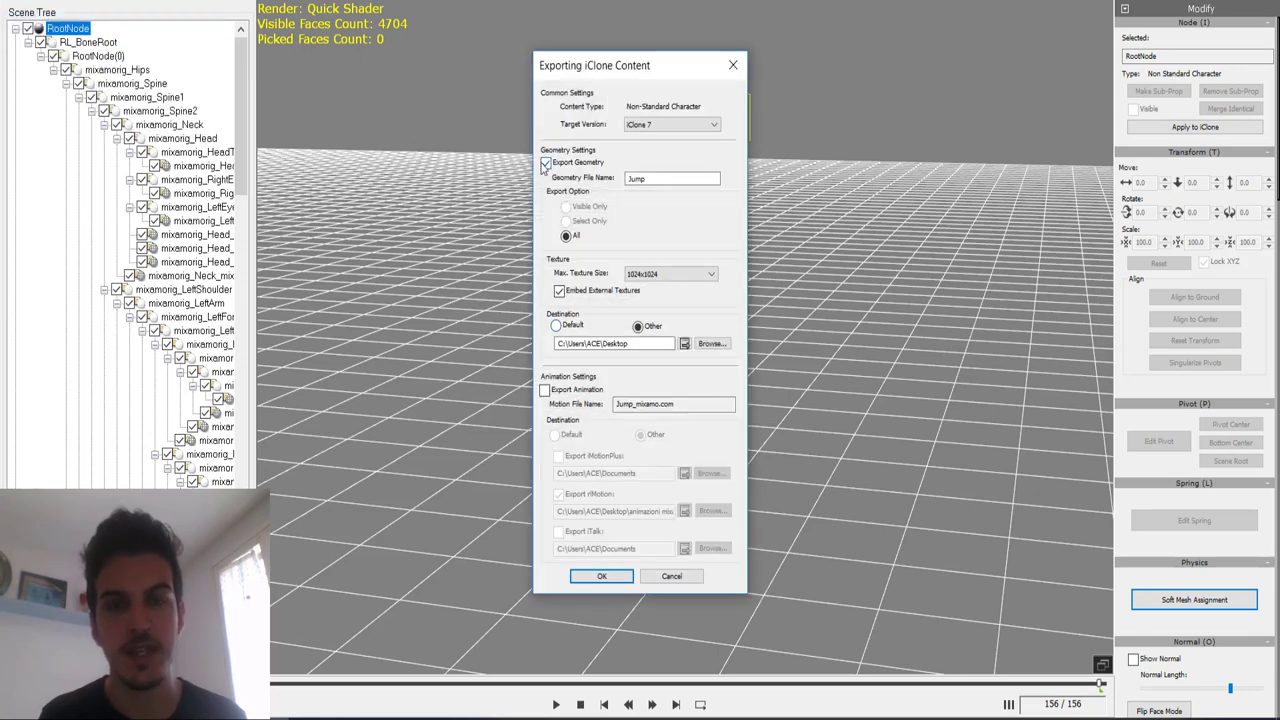
{"action": "left_click", "coordinate": [545, 163]}
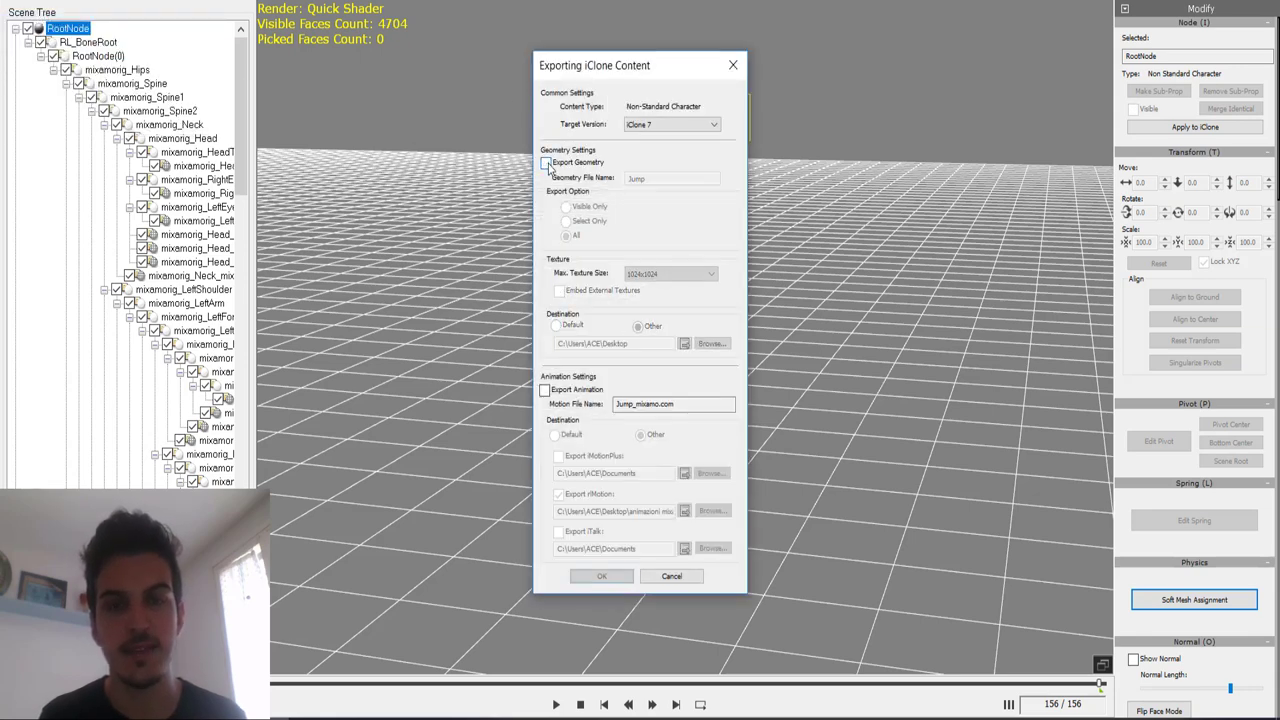
{"action": "left_click", "coordinate": [545, 390]}
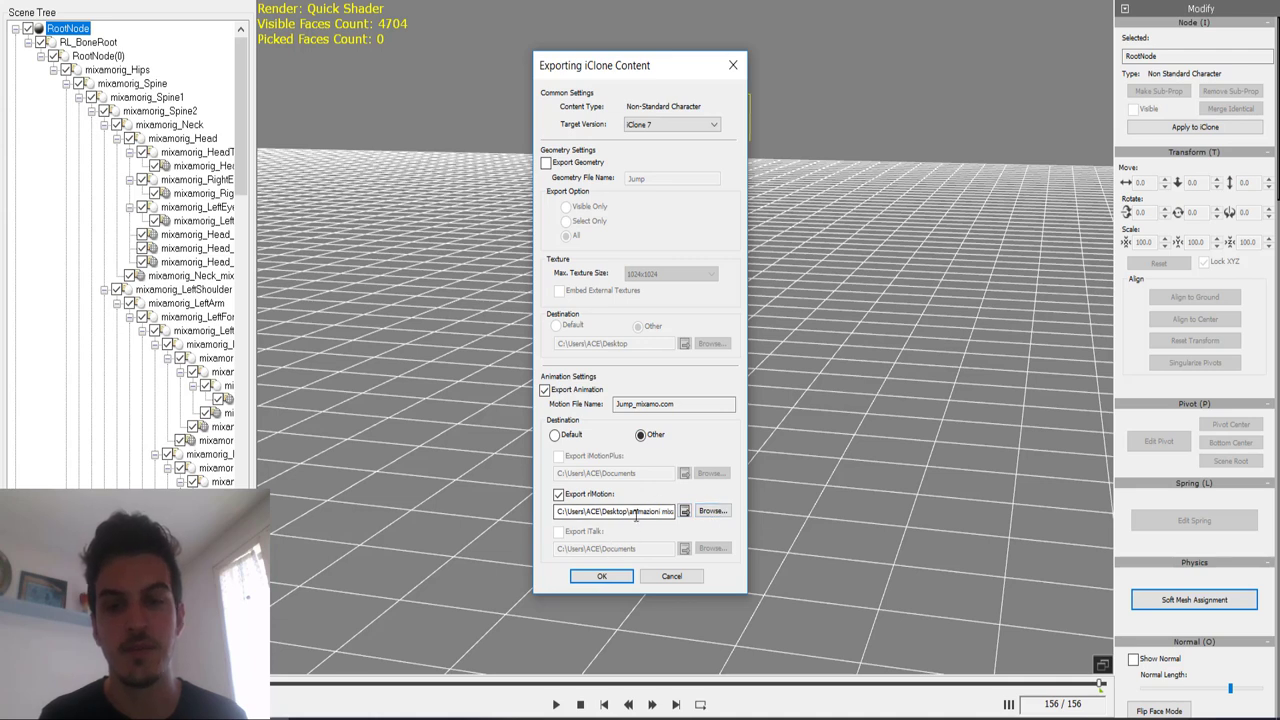
{"action": "left_click_drag", "start_coordinate": [636, 514], "coordinate": [713, 511]}
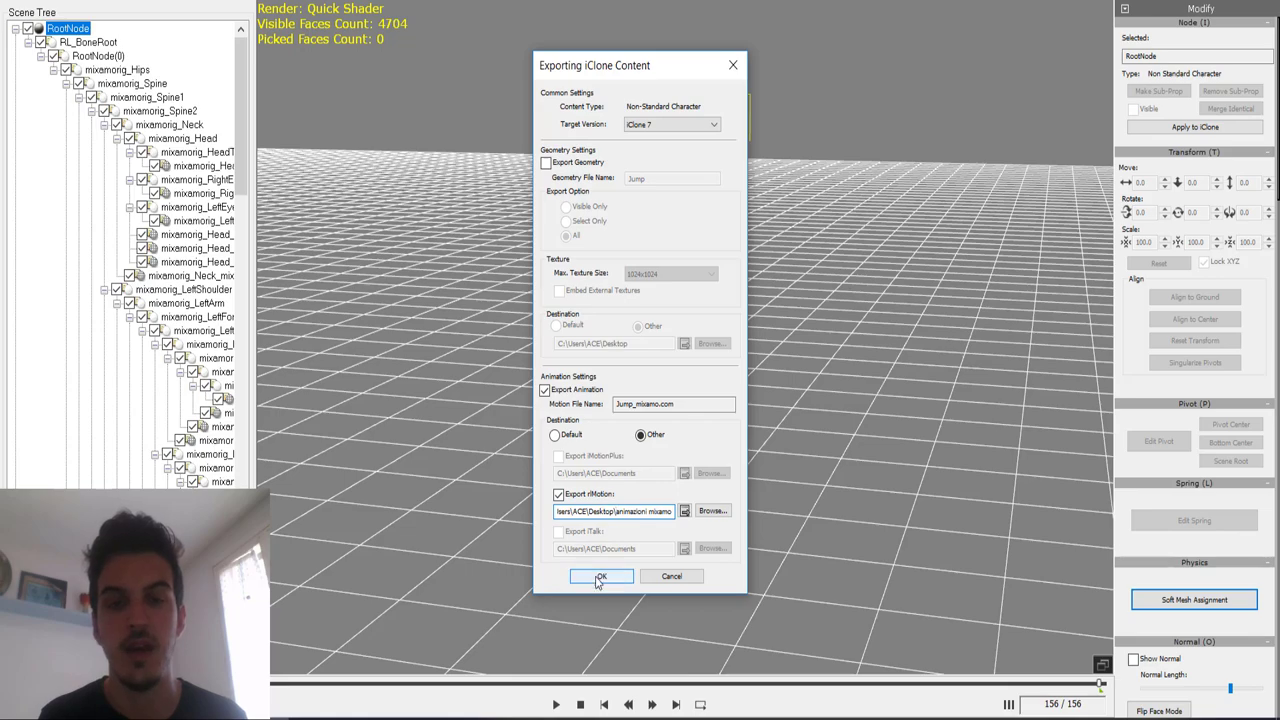
{"action": "left_click", "coordinate": [664, 578]}
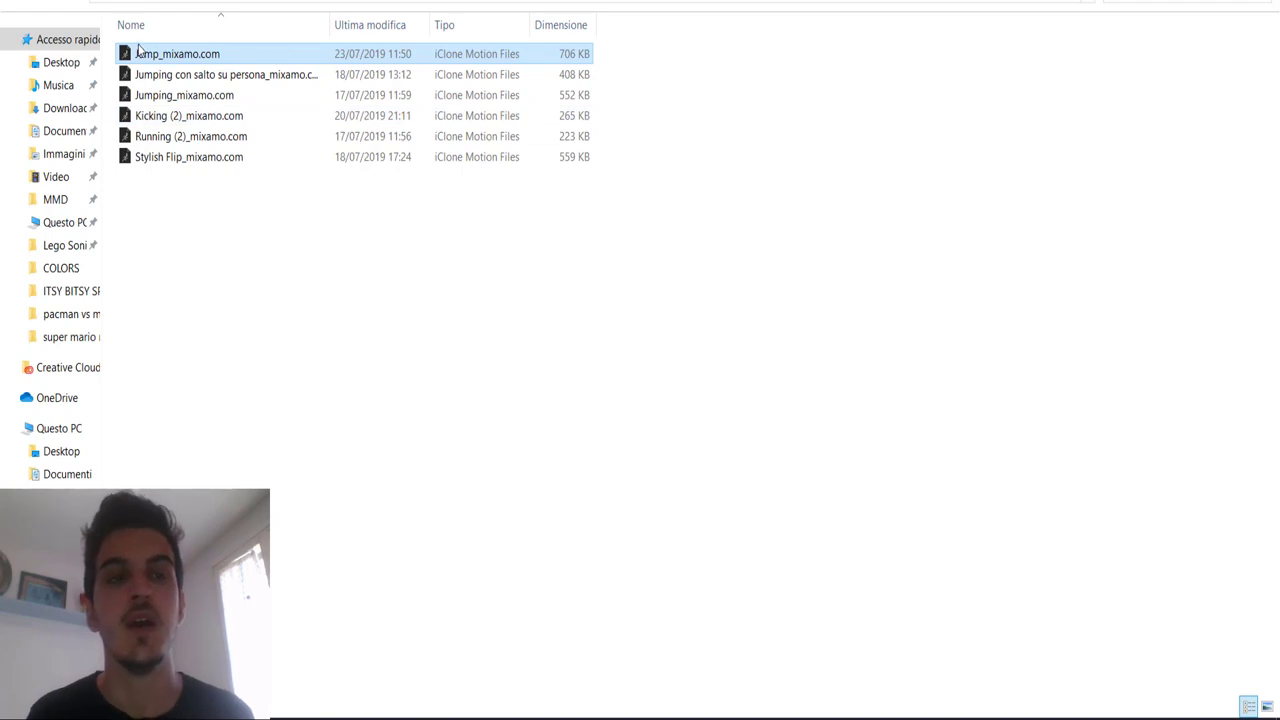
Step: Drop the exported Jump_mixamo.com motion onto the green alien and play it
{"action": "left_click_drag", "start_coordinate": [167, 58], "coordinate": [297, 573]}
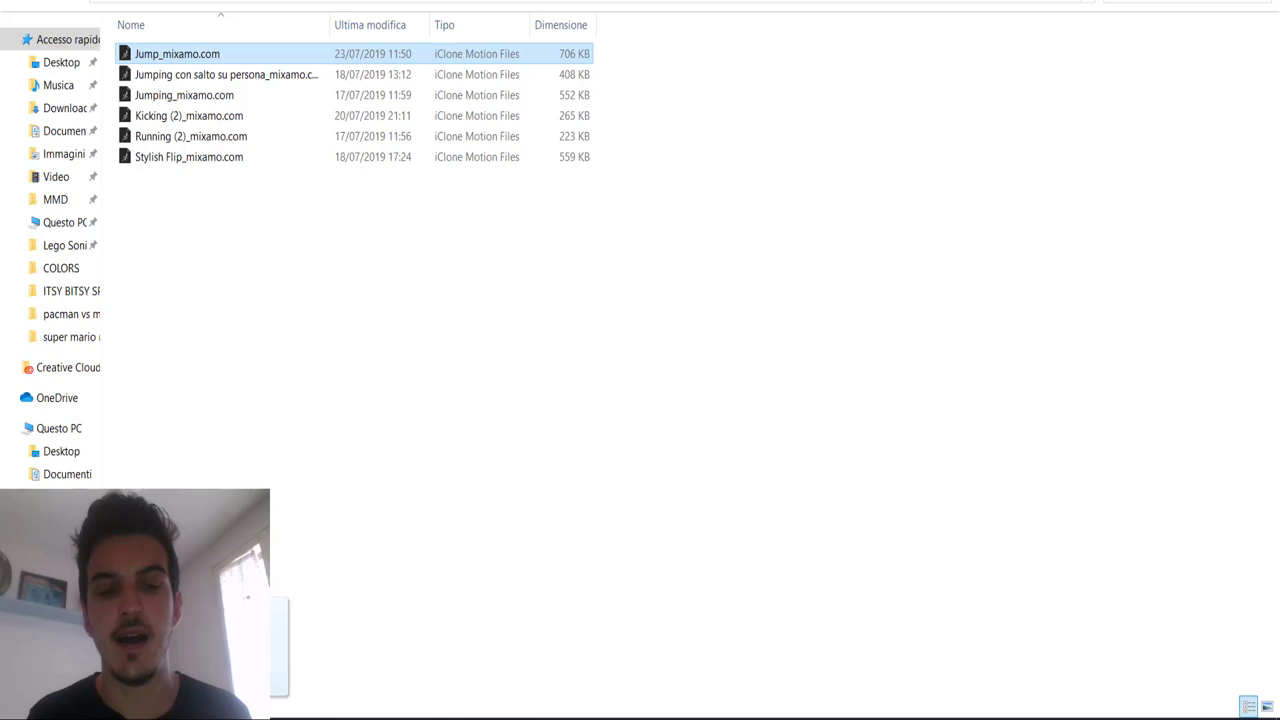
{"action": "mouse_move", "coordinate": [297, 573]}
{"action": "left_mouse_down"}
{"action": "mouse_move", "coordinate": [268, 705]}
{"action": "mouse_move", "coordinate": [660, 283]}
{"action": "left_mouse_up"}
{"action": "key", "text": "space"}
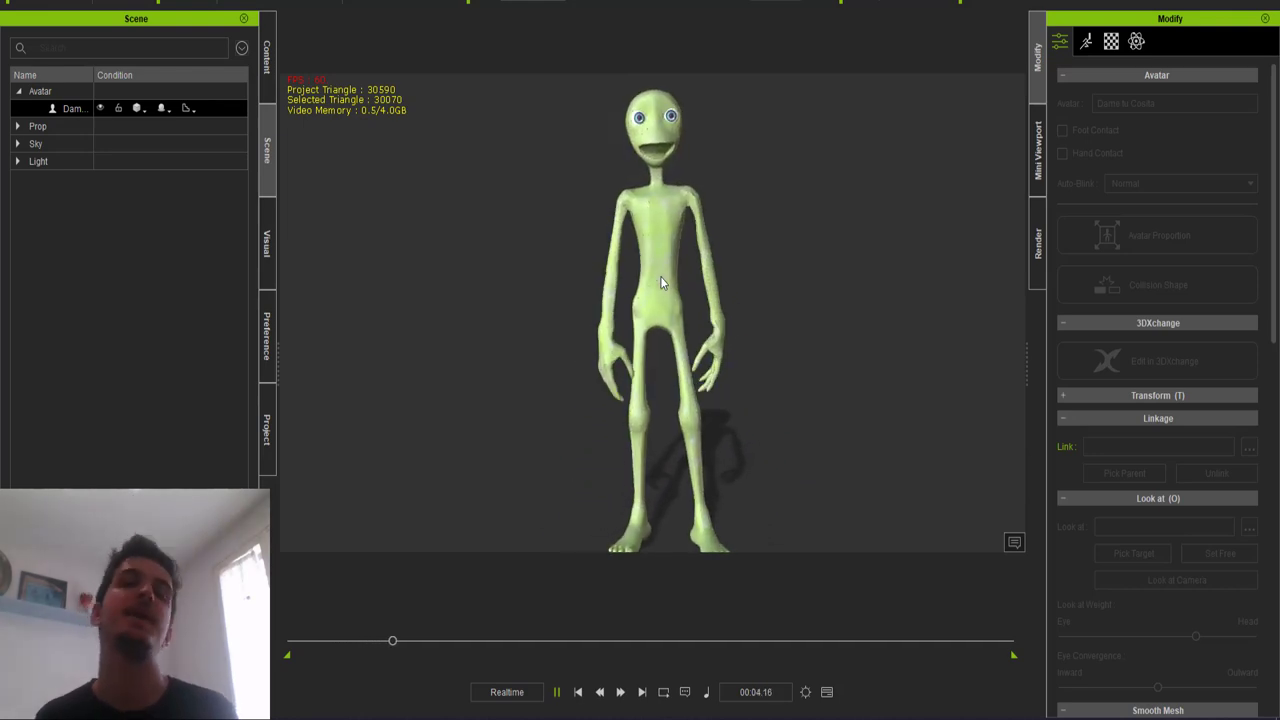
Step: Pause the alien's jump playback about five seconds in
{"action": "key", "text": "space"}
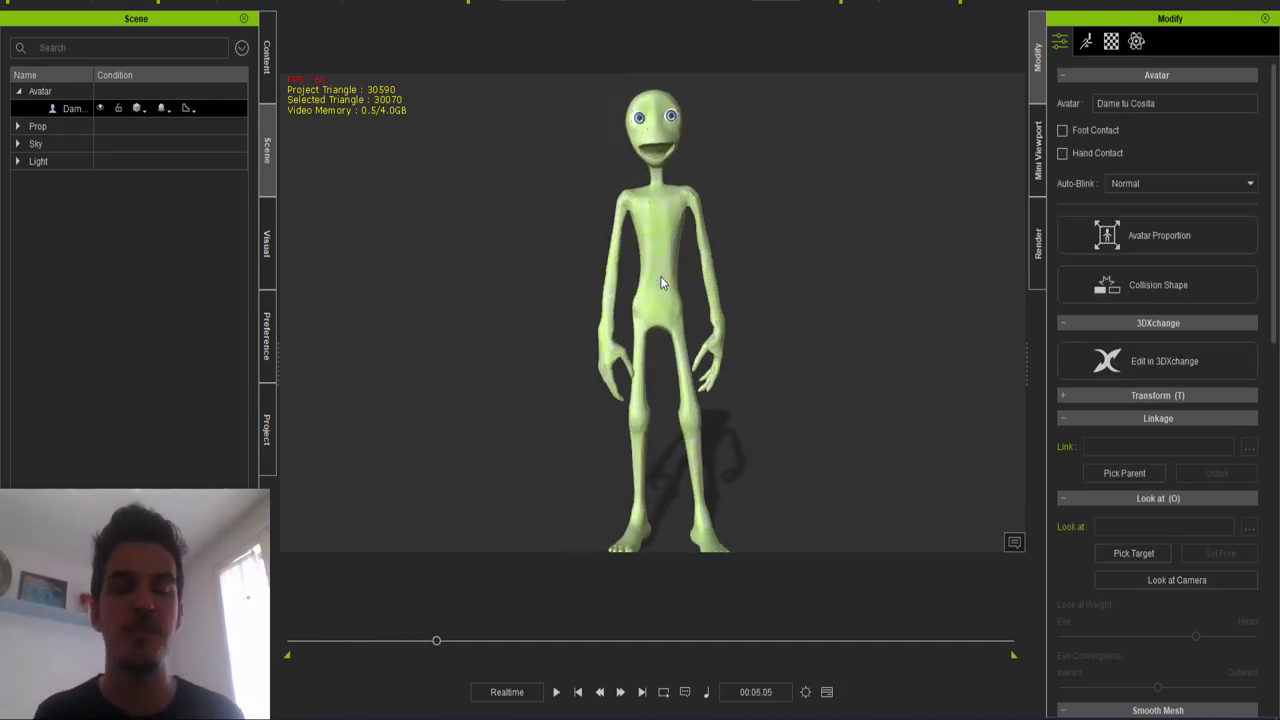